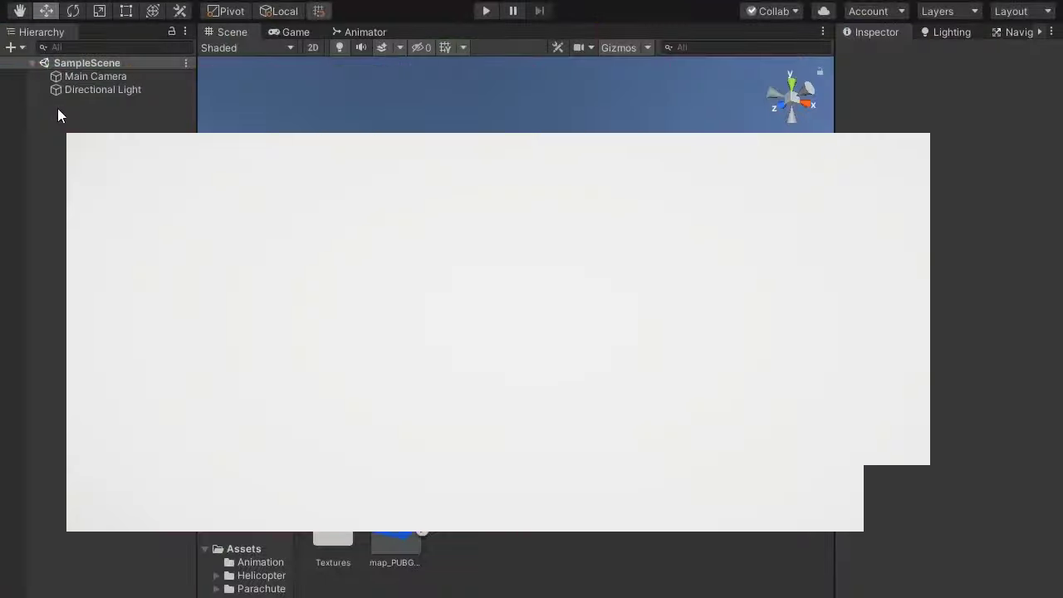
# Unpack the map prefab completely and set the water plane's X scale to 10
pyautogui.doubleClick(125, 103)
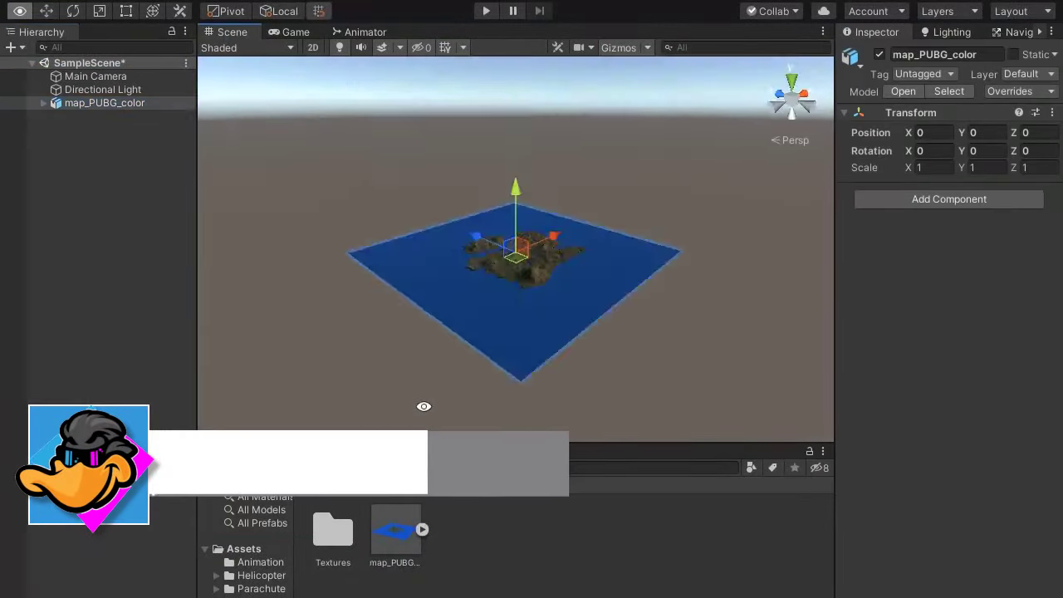
pyautogui.rightClick(113, 103)
pyautogui.click(199, 309)
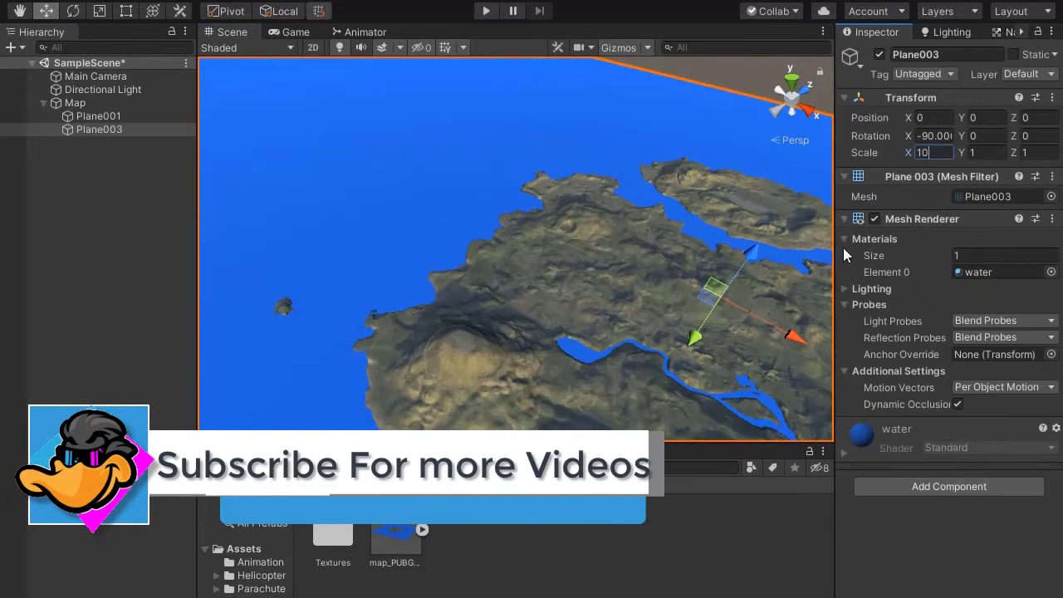
pyautogui.press('Return')
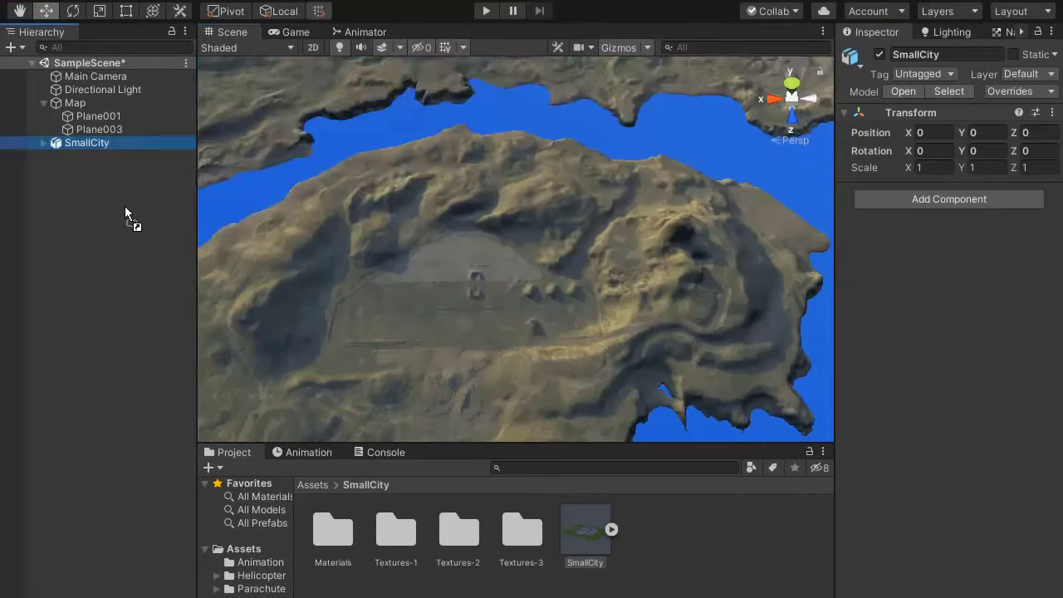
# Place SmallCity on the island and drop the HelicopterPrefab into the scene
pyautogui.moveTo(343, 231); pyautogui.dragTo(389, 430, button='right')
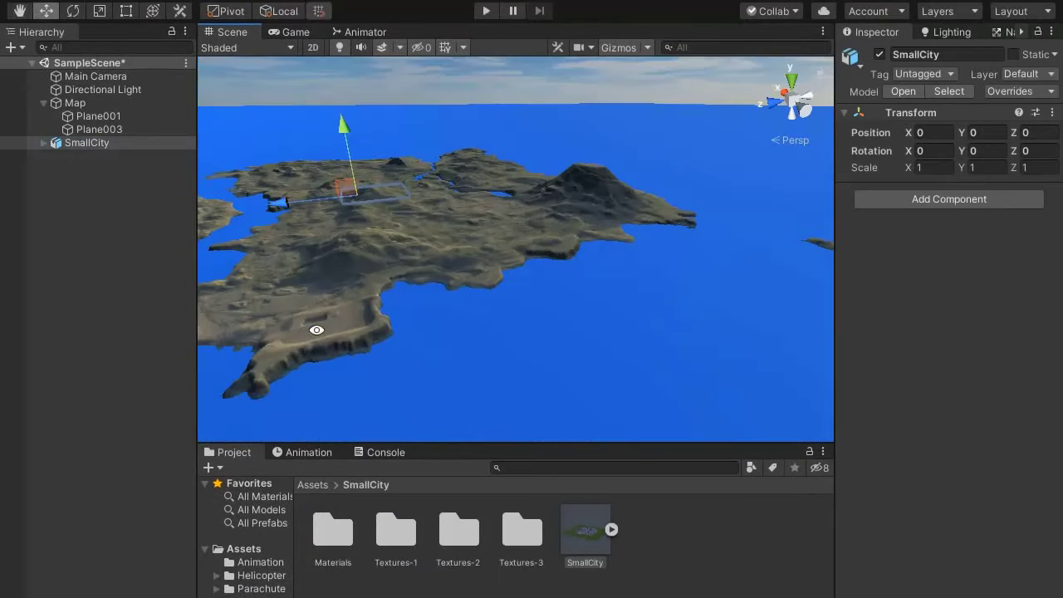
pyautogui.rightClick(91, 143)
pyautogui.click(323, 221)
pyautogui.moveTo(322, 220)
pyautogui.mouseDown(button='right')
pyautogui.moveTo(531, 339)
pyautogui.moveTo(155, 163)
pyautogui.mouseUp(button='right')
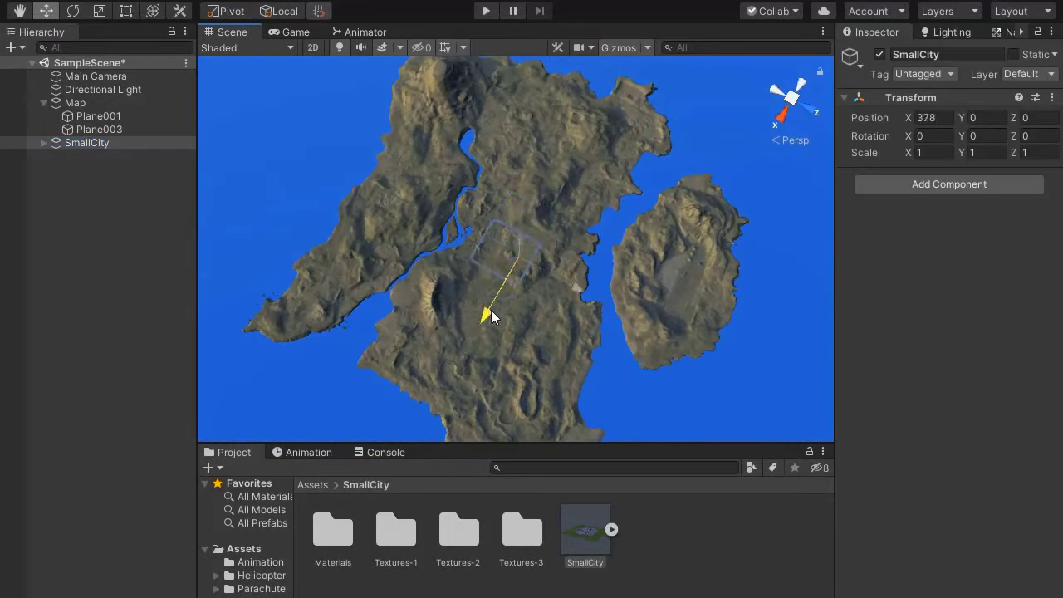
pyautogui.moveTo(531, 332); pyautogui.dragTo(532, 133, button='right')
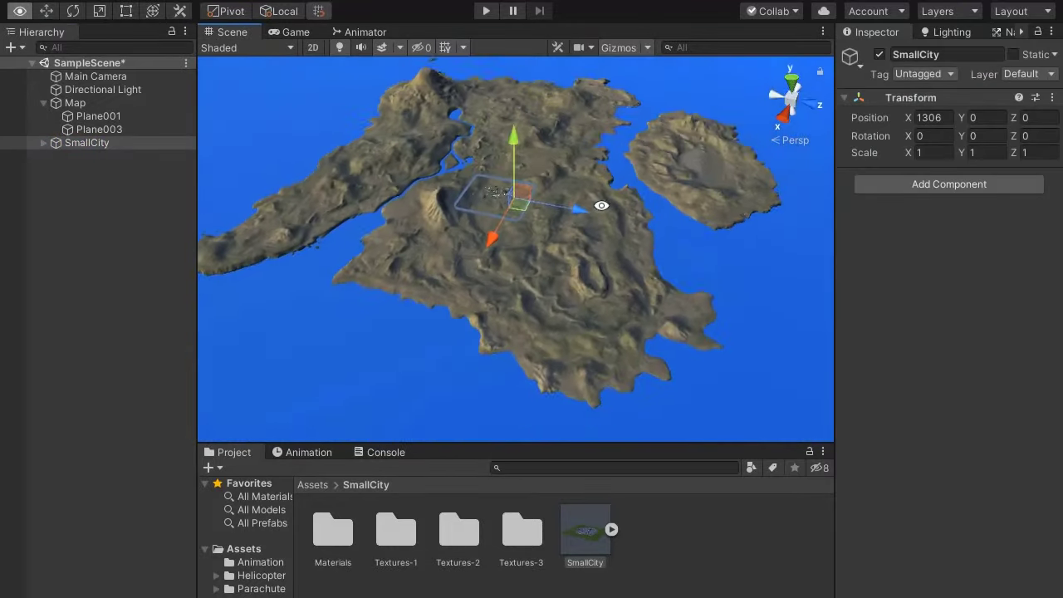
pyautogui.doubleClick(87, 143)
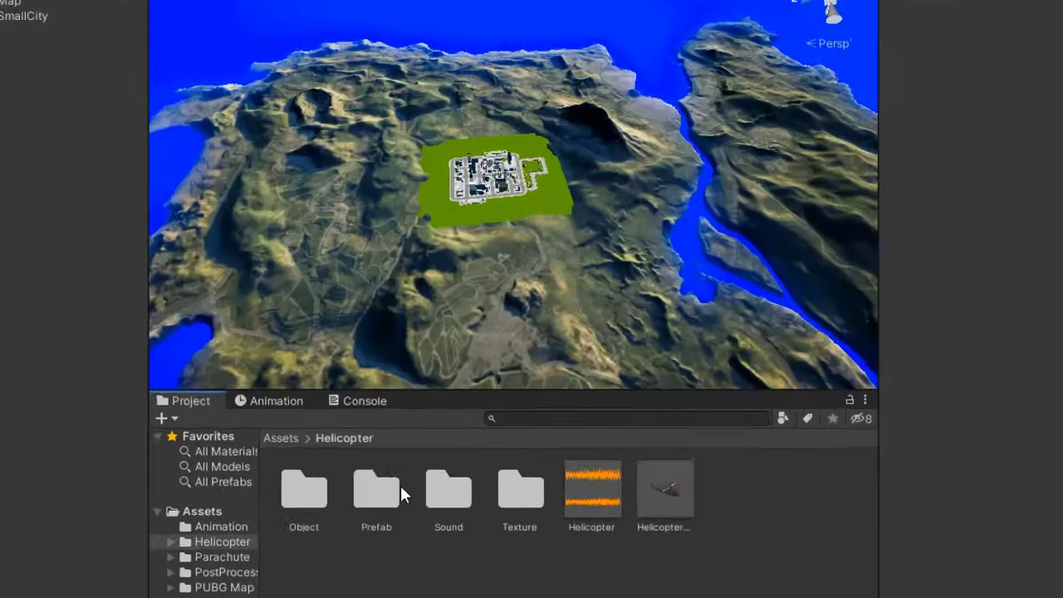
pyautogui.moveTo(696, 415); pyautogui.dragTo(484, 145)
# Raise the helicopter to Position Y 3000 and bring its cockpit into view
pyautogui.doubleClick(95, 86)
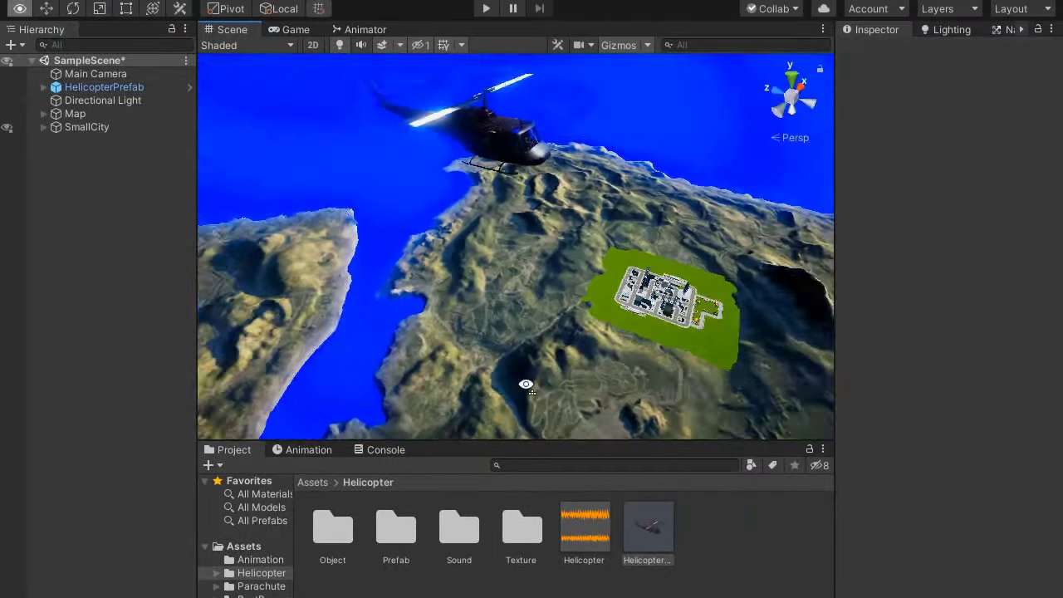
pyautogui.moveTo(967, 287); pyautogui.dragTo(562, 232, button='right')
pyautogui.moveTo(74, 178); pyautogui.dragTo(74, 179)
pyautogui.click(981, 130)
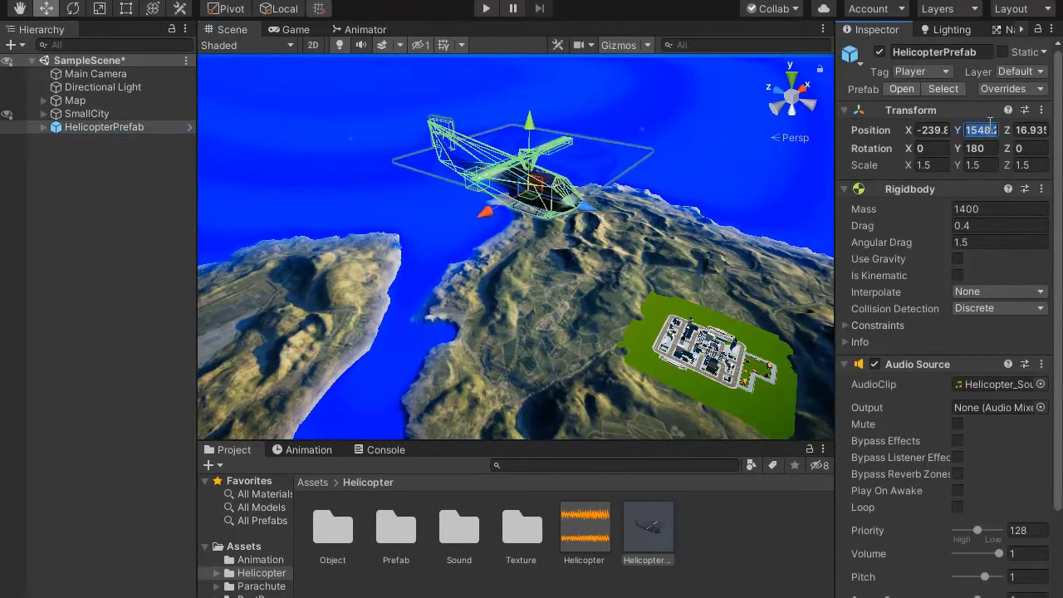
pyautogui.press('Return')
pyautogui.press('f')
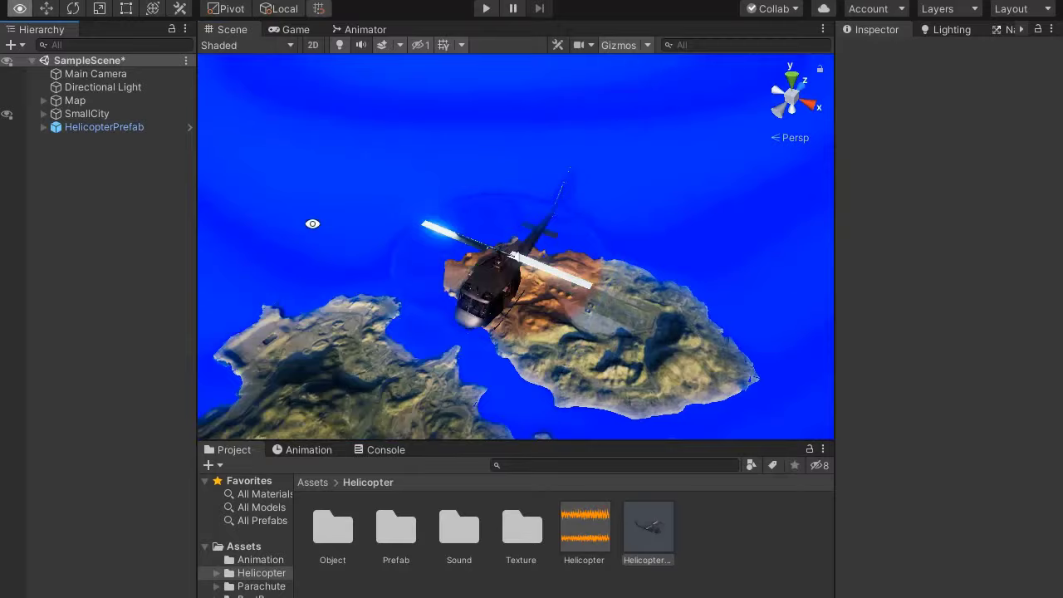
pyautogui.moveTo(310, 222)
pyautogui.keyDown('alt'); pyautogui.mouseDown(button='right')
pyautogui.moveTo(382, 224)
pyautogui.moveTo(702, 435)
pyautogui.mouseUp(button='right'); pyautogui.keyUp('alt')
pyautogui.moveTo(703, 434)
pyautogui.keyDown('alt'); pyautogui.mouseDown()
pyautogui.moveTo(374, 265)
pyautogui.moveTo(498, 316)
pyautogui.mouseUp(); pyautogui.keyUp('alt')
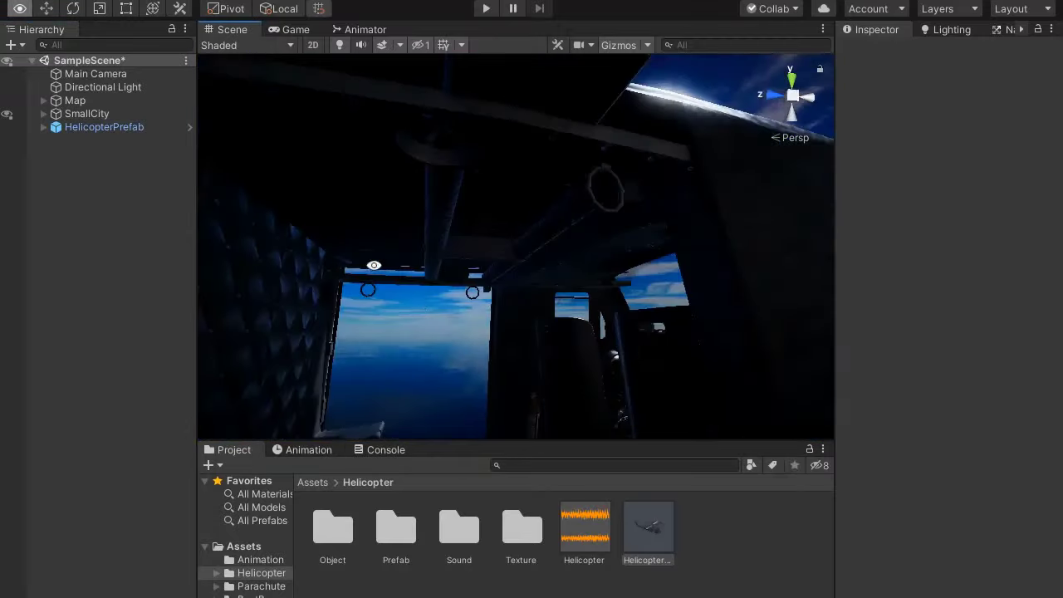
# Add a Point Light as a child of the helicopter inside its cabin
pyautogui.click(14, 44)
pyautogui.click(208, 174)
pyautogui.keyDown('alt'); pyautogui.moveTo(465, 274); pyautogui.dragTo(553, 302); pyautogui.keyUp('alt')
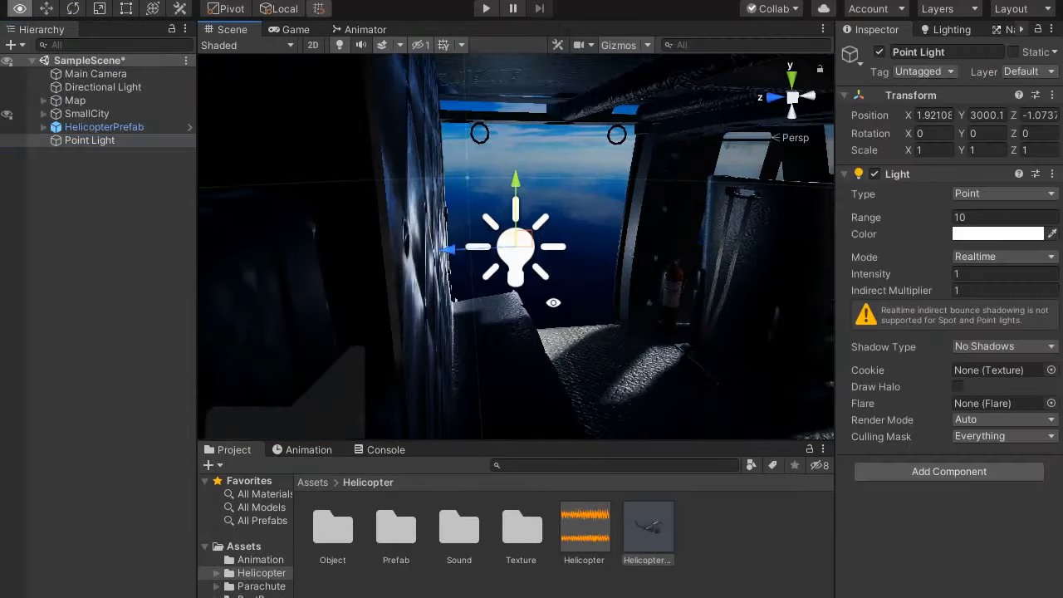
pyautogui.moveTo(133, 156); pyautogui.dragTo(129, 127)
pyautogui.rightClick(133, 128)
pyautogui.press('Escape')
pyautogui.doubleClick(102, 206)
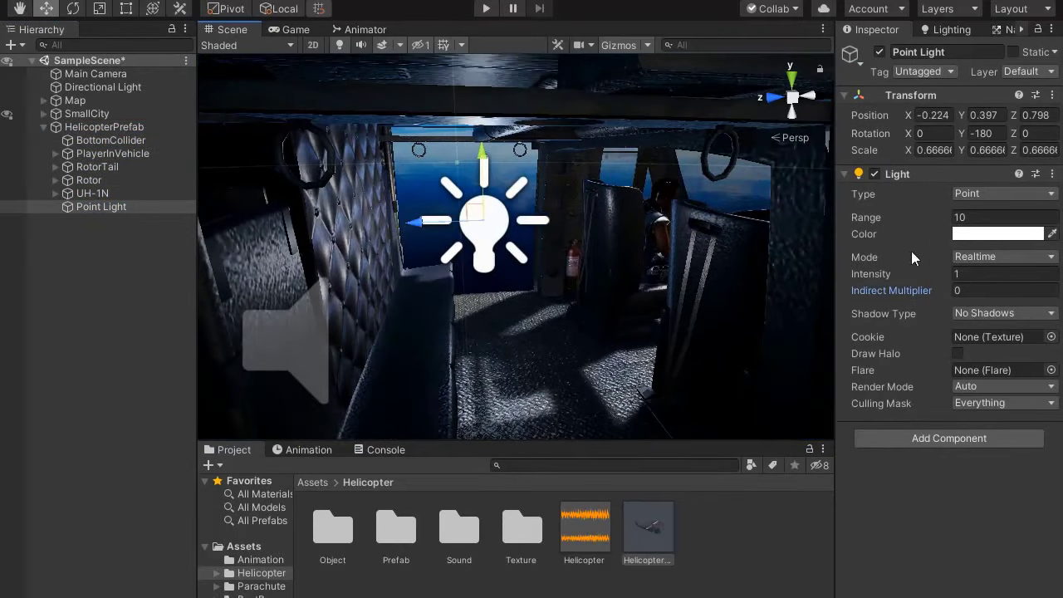
# Set the point light's intensity to 1.63 and its colour to red (FF2D2D)
pyautogui.moveTo(878, 273); pyautogui.dragTo(913, 273)
pyautogui.click(996, 234)
pyautogui.click(112, 81)
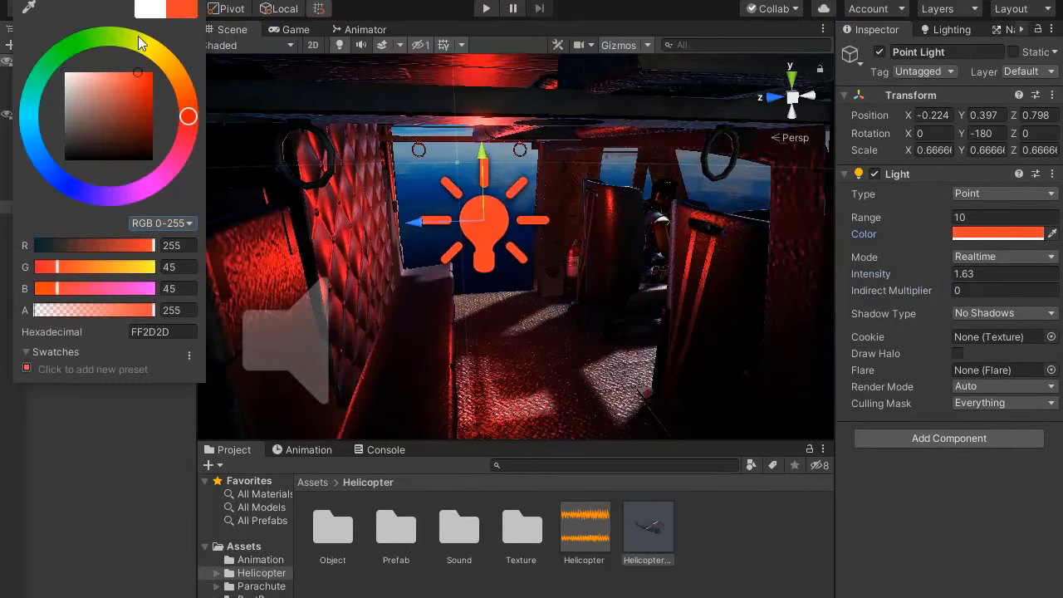
pyautogui.click(107, 126)
# Check the Main Camera's in-game view, then return to the scene view
pyautogui.click(108, 266)
pyautogui.click(314, 30)
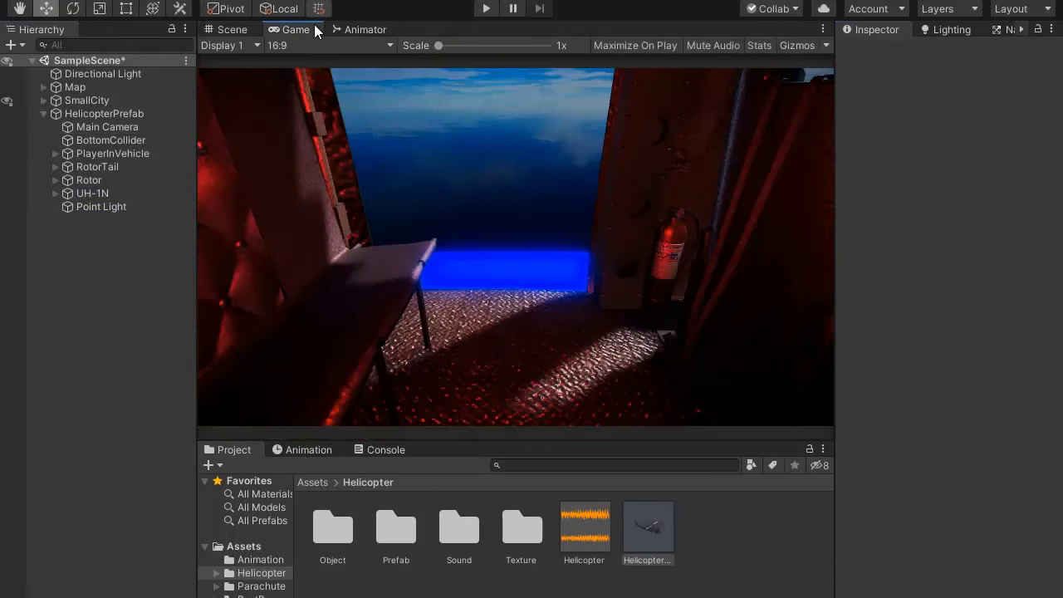
pyautogui.click(222, 30)
pyautogui.click(244, 545)
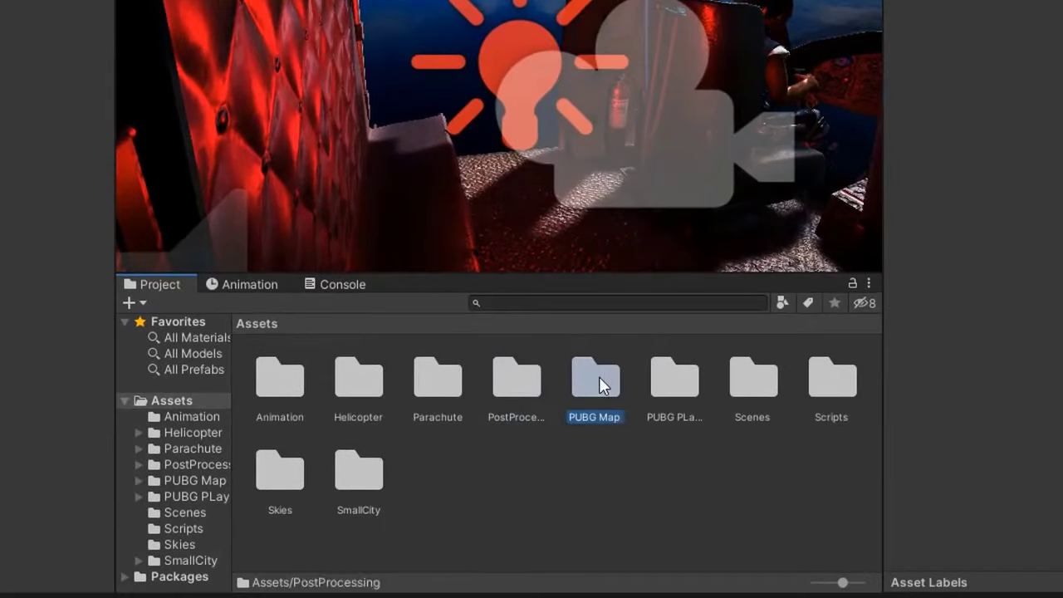
# Add the PUBG Man model from the PUBG PLayer folder into the helicopter
pyautogui.doubleClick(648, 528)
pyautogui.scroll(5, 525, 374)
pyautogui.click(575, 521)
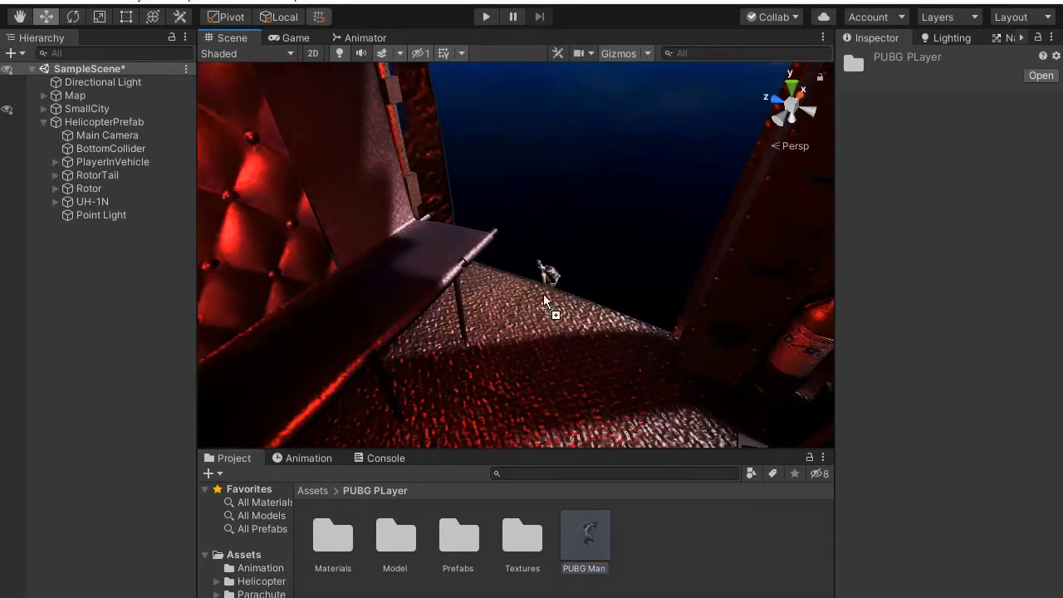
pyautogui.moveTo(163, 252); pyautogui.dragTo(162, 249)
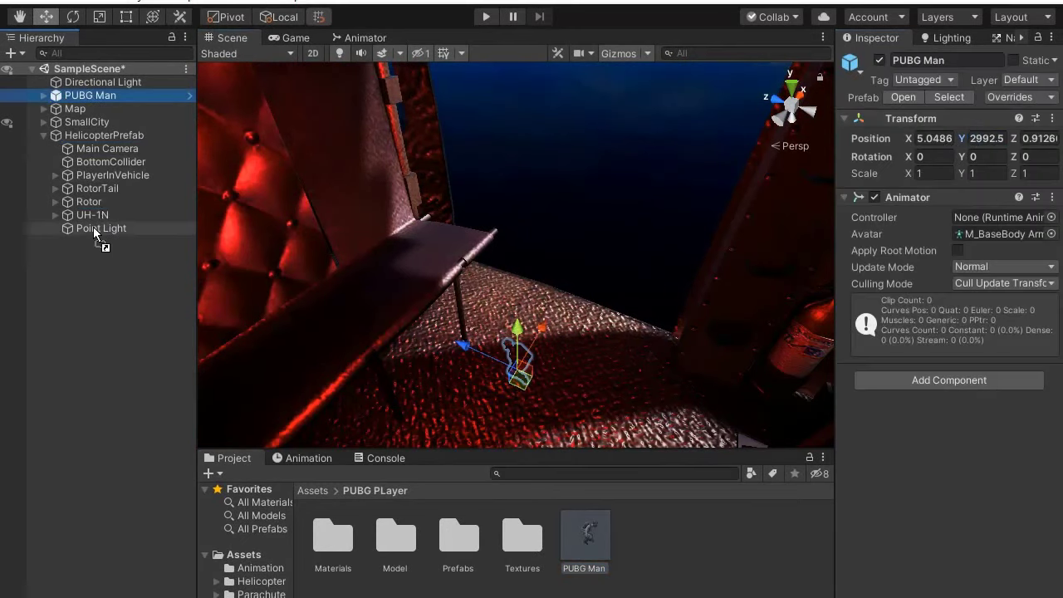
# Rotate PUBG Man to Y -90 and test the cabin view in Play mode
pyautogui.scroll(-3, 669, 182)
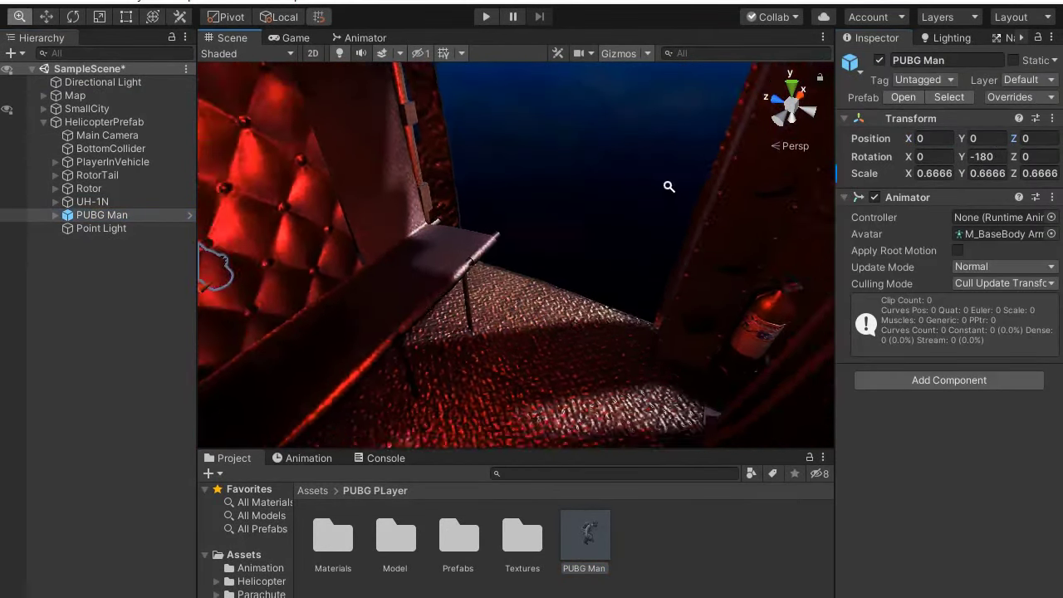
pyautogui.scroll(-3, 613, 142)
pyautogui.write('-90')
pyautogui.press('Return')
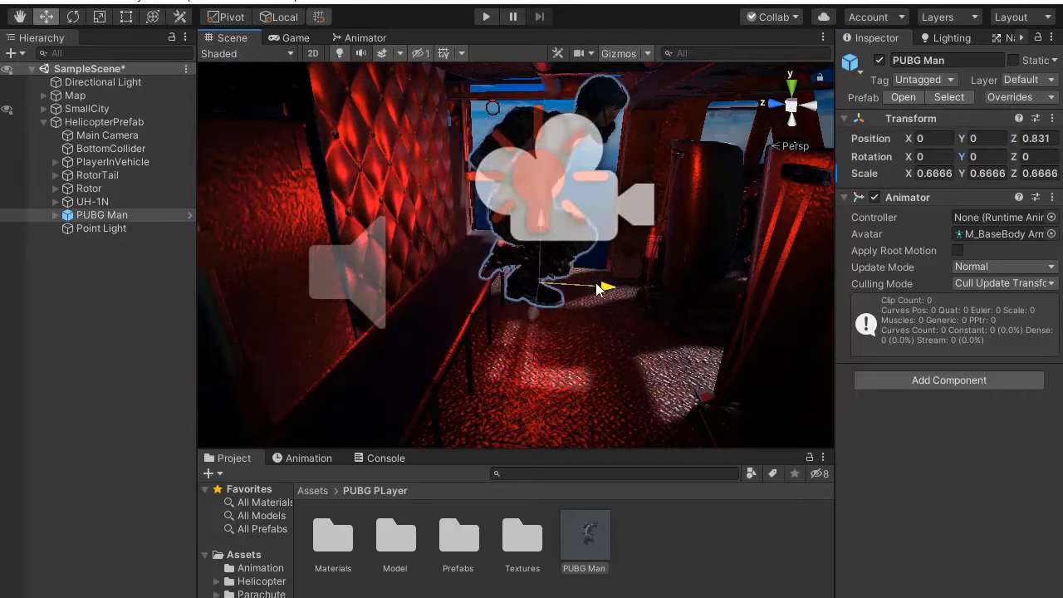
pyautogui.click(291, 37)
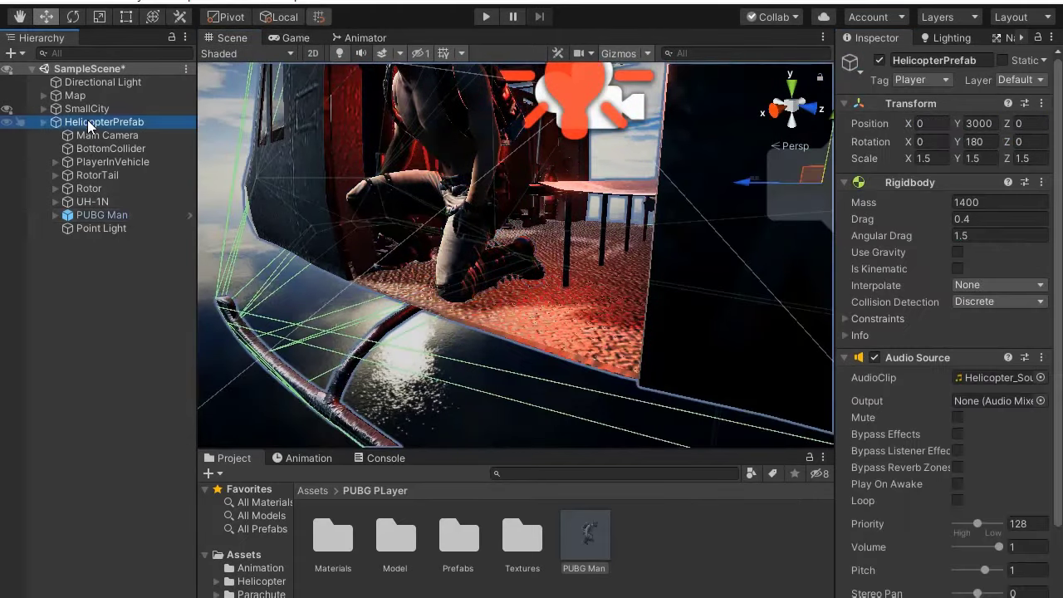
pyautogui.hotkey('ctrl', 'p')
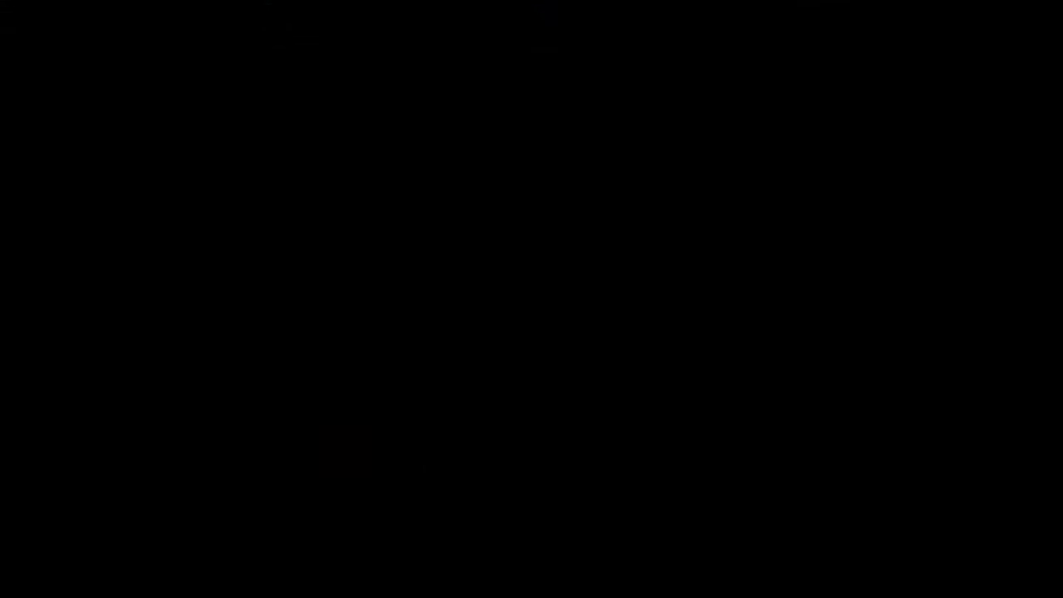
# Declare the CameraController class with a public Target transform and FollowSpeed of 10f
pyautogui.write('Camera')
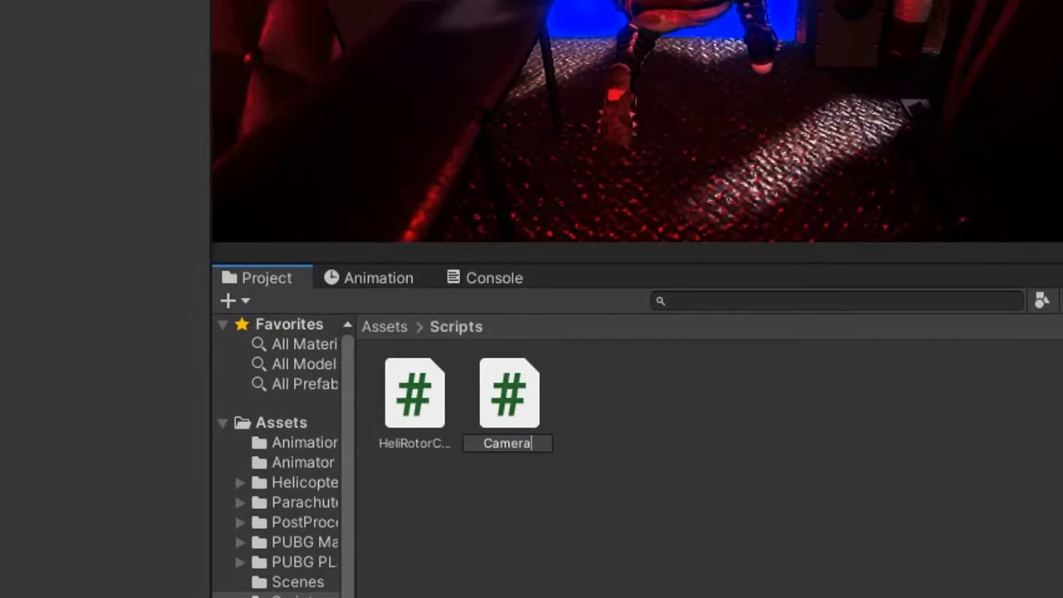
pyautogui.write('oll')
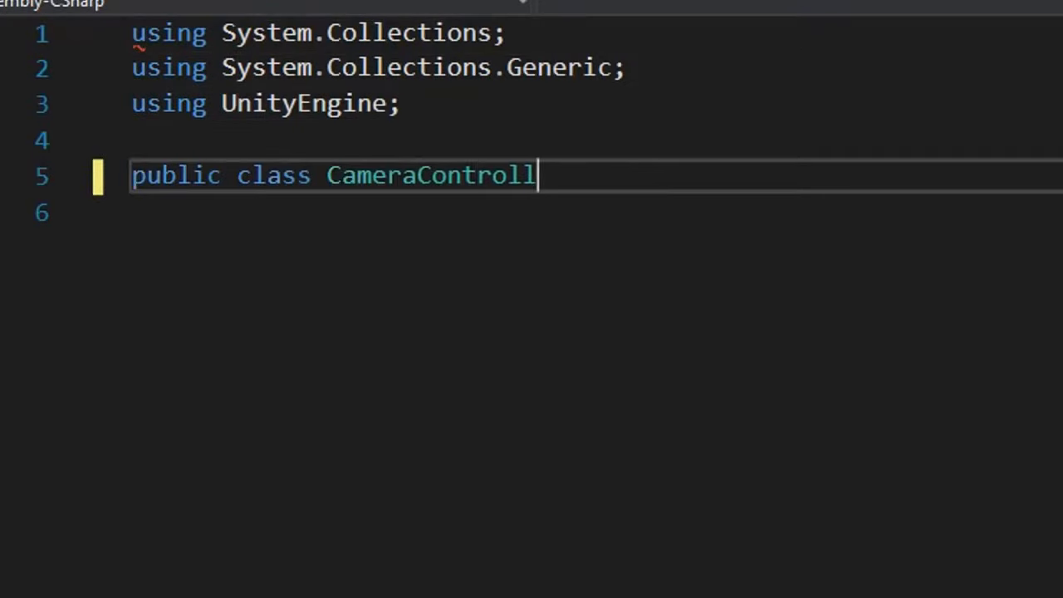
pyautogui.write('erer : MonoBehaviour')
pyautogui.press('Return')
pyautogui.write('{')
pyautogui.press('Return')
pyautogui.write('publi')
pyautogui.write('ublic Transform Target;')
pyautogui.press('Return')
pyautogui.write('public fl')
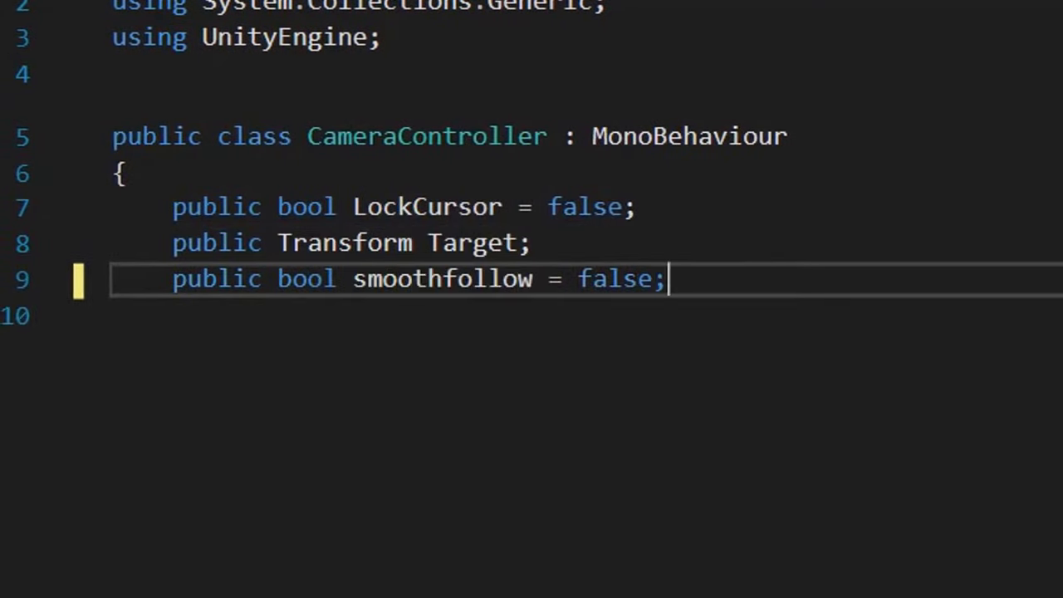
pyautogui.write('oat FollowSpeed = 10f;')
# Add the smoothPosition, x/y angle properties, a Y limit of 89 and a Yoffset field
pyautogui.press('Return')
pyautogui.press('Return')
pyautogui.write('Vector3 smoothPosition;')
pyautogui.press('Return')
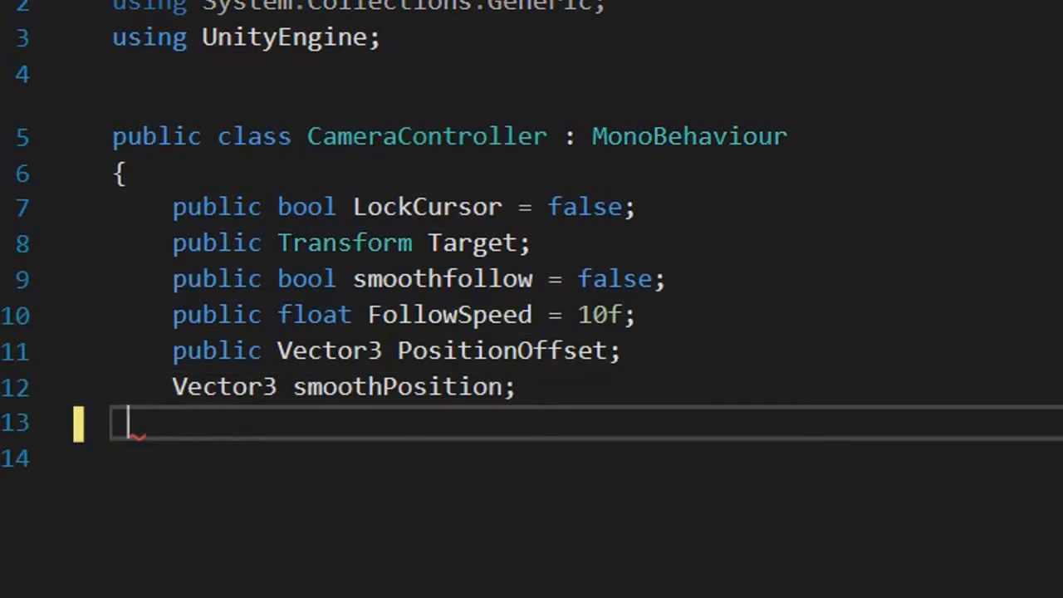
pyautogui.write('te set; }')
pyautogui.press('Return')
pyautogui.write('public float y { get; private set; }')
pyautogui.press('Return')
pyautogui.write('public float Sensitivity = 3f')
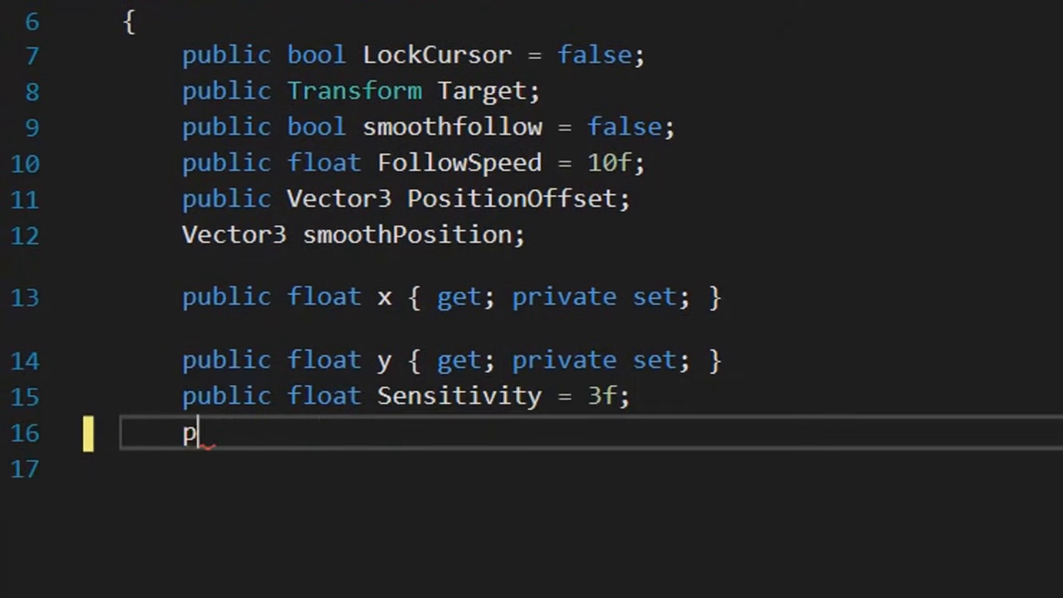
pyautogui.write('= 89;')
# Write Awake to read the initial angles and start LateUpdate with cursor locking
pyautogui.press('Return')
pyautogui.write('public float Yoffset;')
pyautogui.press('Return')
pyautogui.write('void Awake() {')
pyautogui.press('Return')
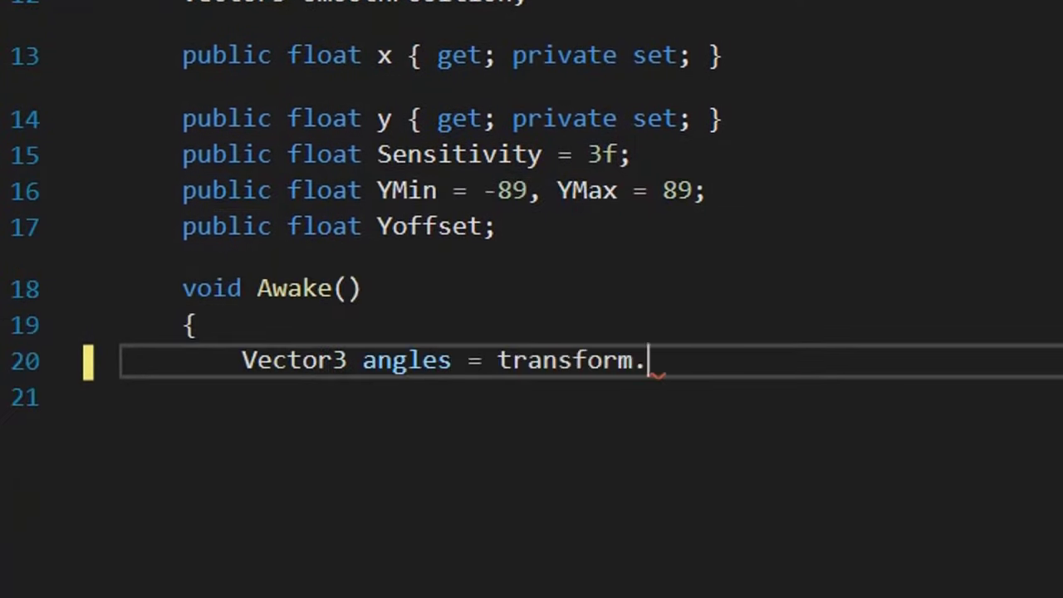
pyautogui.write('eulerAngles;')
pyautogui.press('Return')
pyautogui.write('x = angles.position; }  void Late')
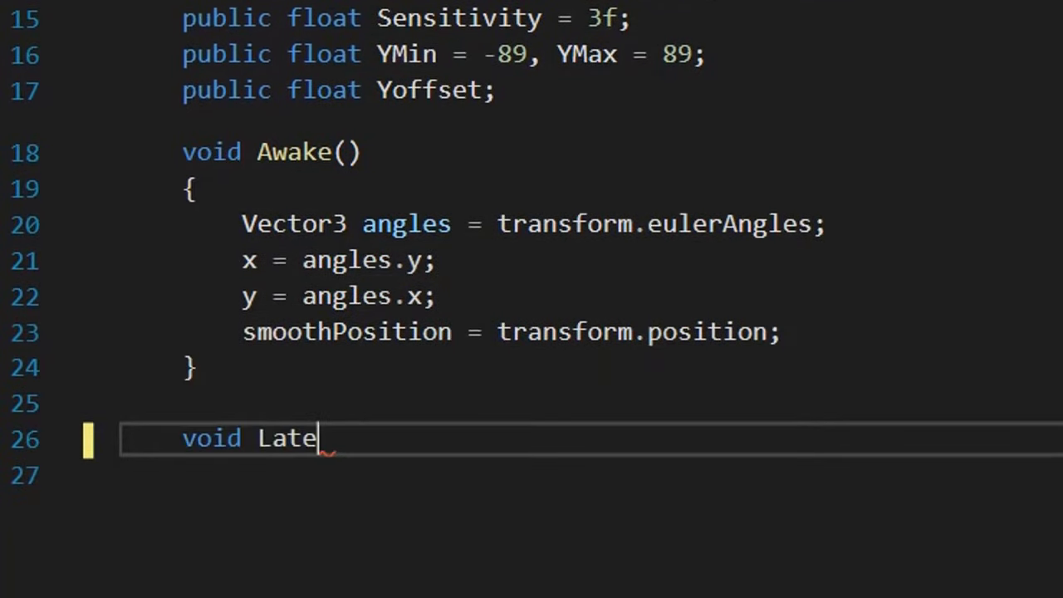
pyautogui.write('Update() { Cursor.lockState = LockCursor ? CursorLockMode.Locked : CursorLockMode.None; Cursor.visi')
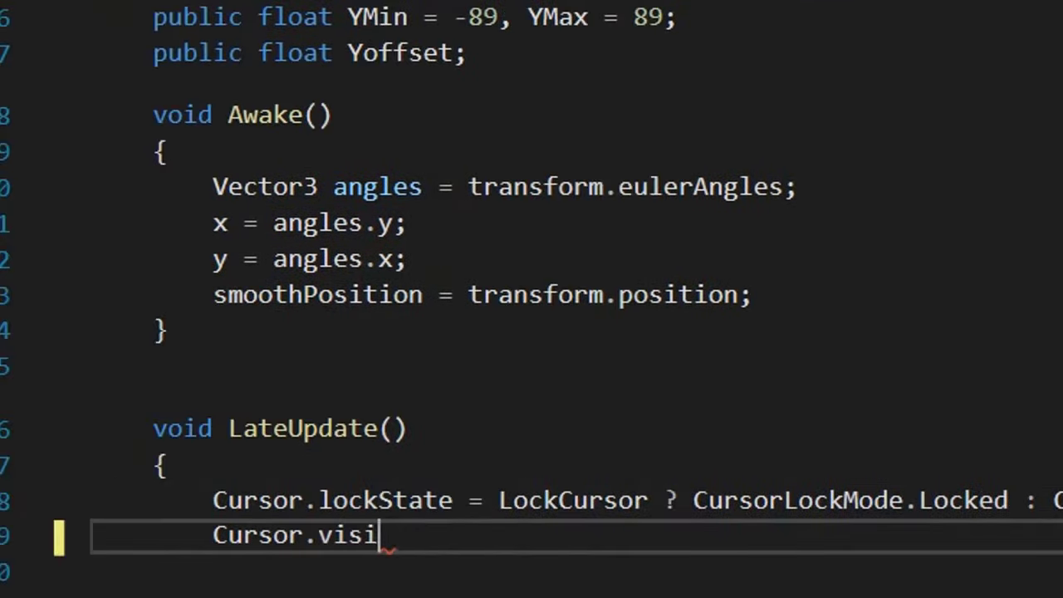
pyautogui.write('ble = LockCursor ? false : true; x += Input.GetAxis("Mouse X") * Sensitivity; y = ClampYAngle(y-Input.GetAxis("Mouse Y") * Sensiti')
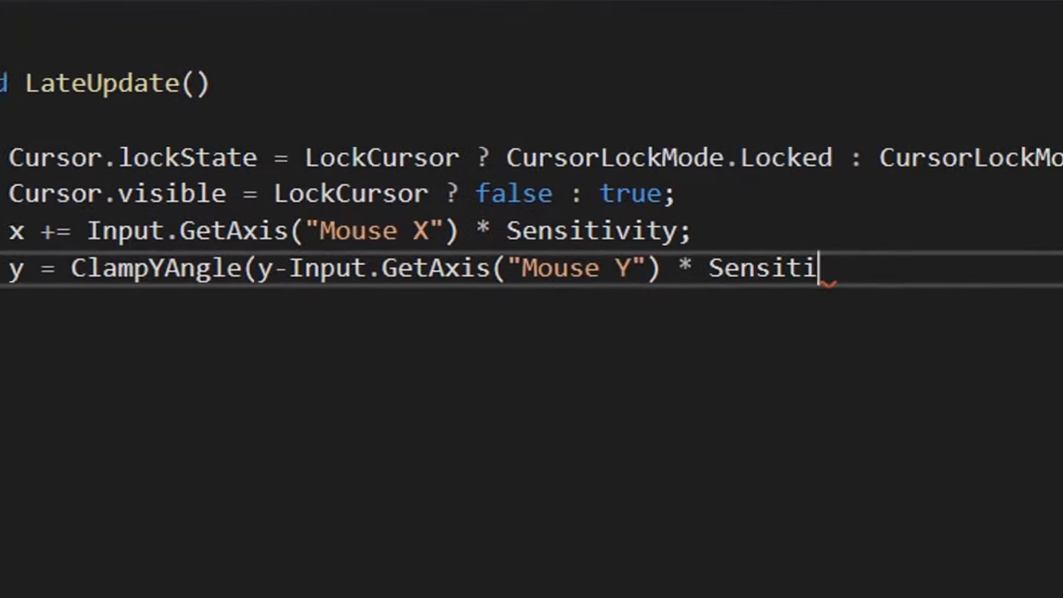
pyautogui.write('vity, YMin + Yoffset, YMax - Yoffset); Quaternion rotation = Quaternion.AngleAxis(x, Vector3.up) * Quaternion.Ang')
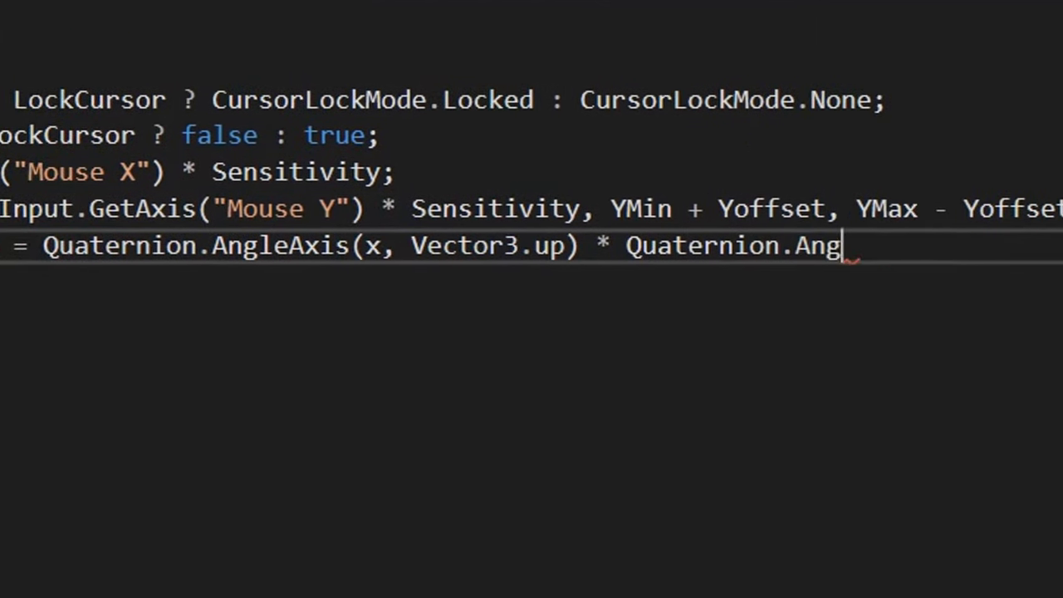
pyautogui.write('leAxis(y, Vector3.right); if (smoothfollow) ')
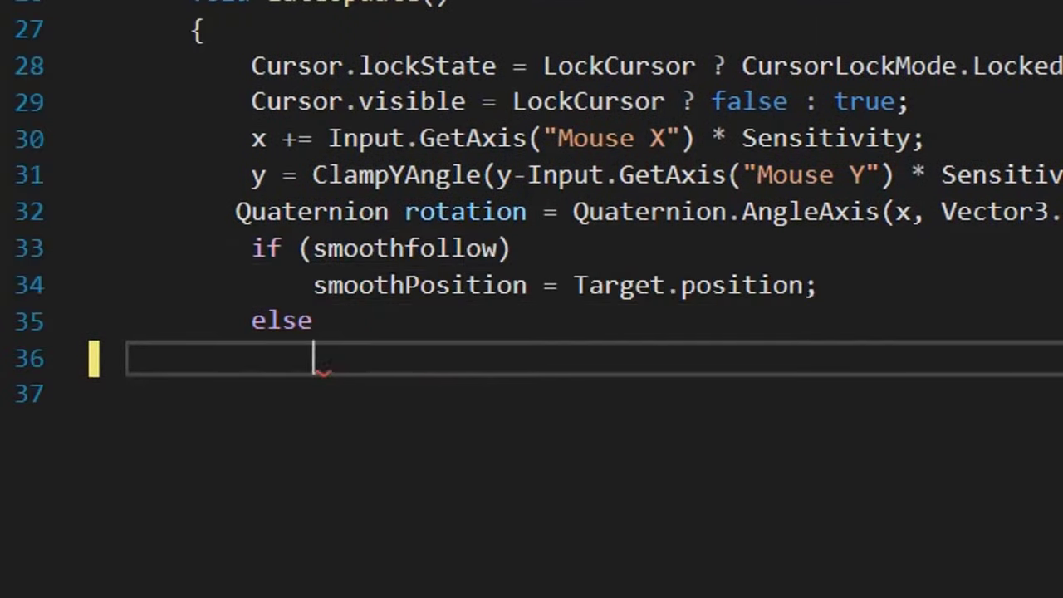
pyautogui.write('smoo')
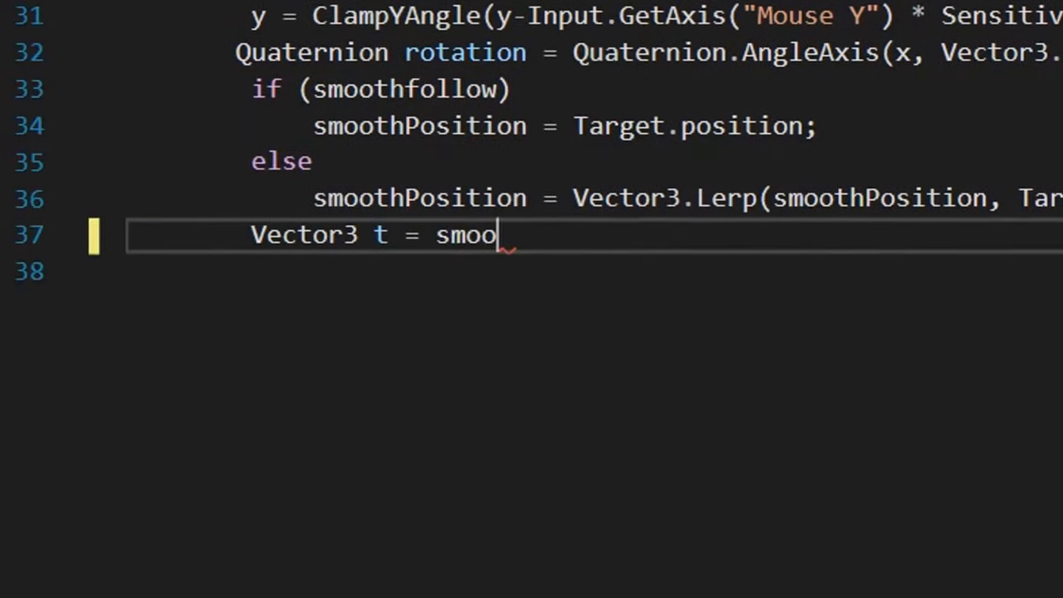
pyautogui.write('thPosition = Vector3.Lerp(smoothPosition, Target.position, Time.deltaTime * FollowSpeed); Vector3 t = smoothPosition + rotation * PositionOffset')
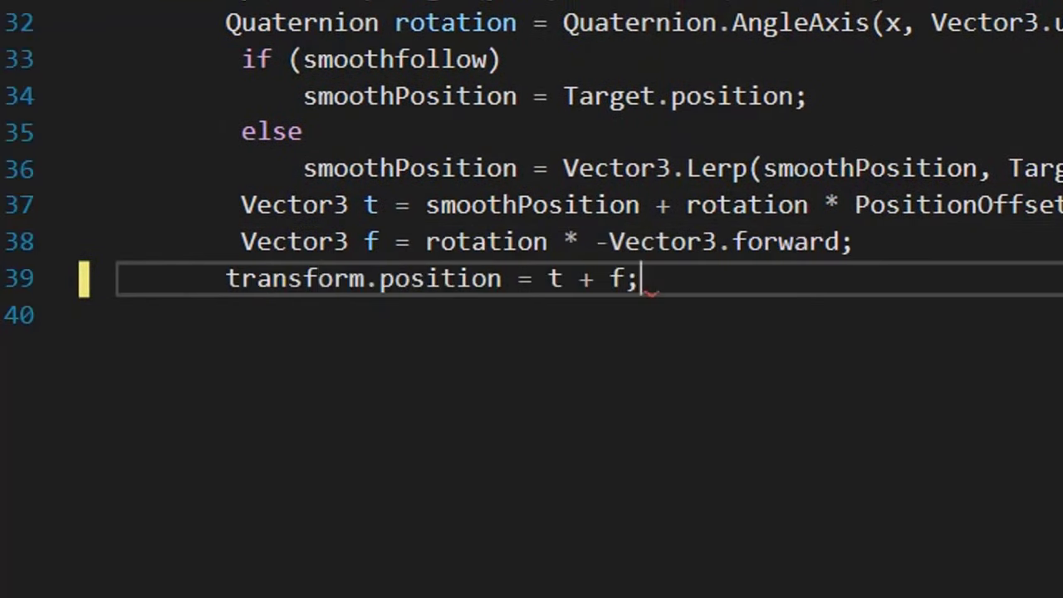
pyautogui.write('; Vector3 f = rotrotation * Quaternion.Euler(Vector3.right); } private float ClampYAngle(f')
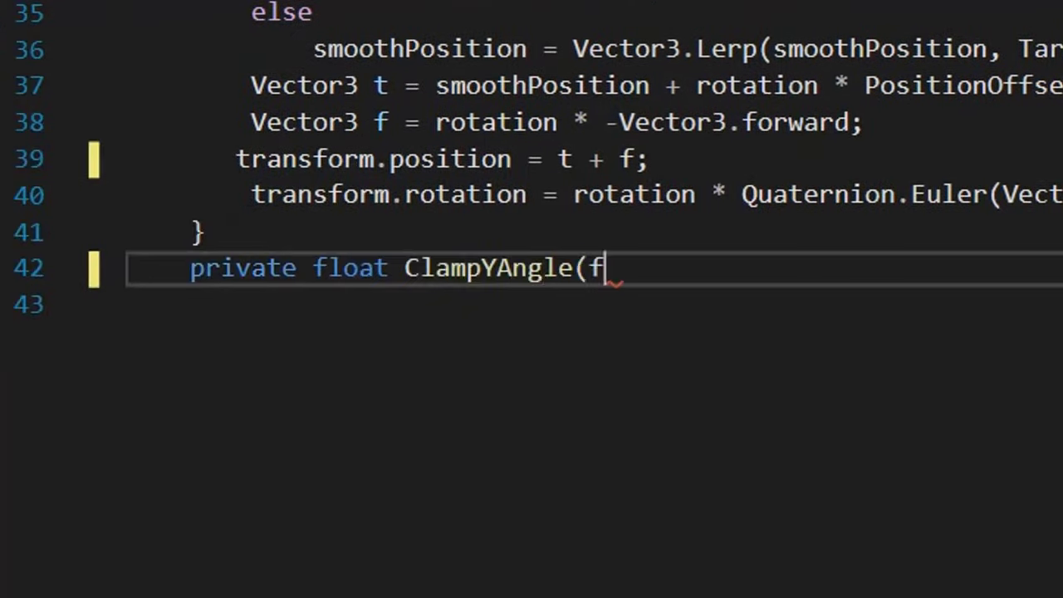
pyautogui.write('loat angle, float min, float max) { if (angle < ')
pyautogui.write(' if (angle > 360) ')
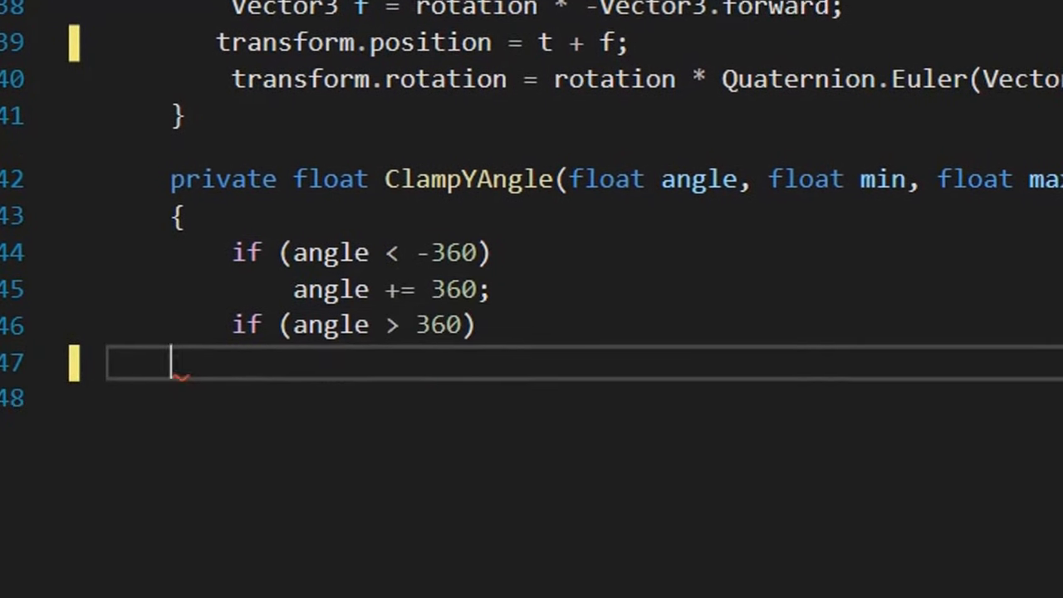
pyautogui.write('angle -= 360;  max); } }')
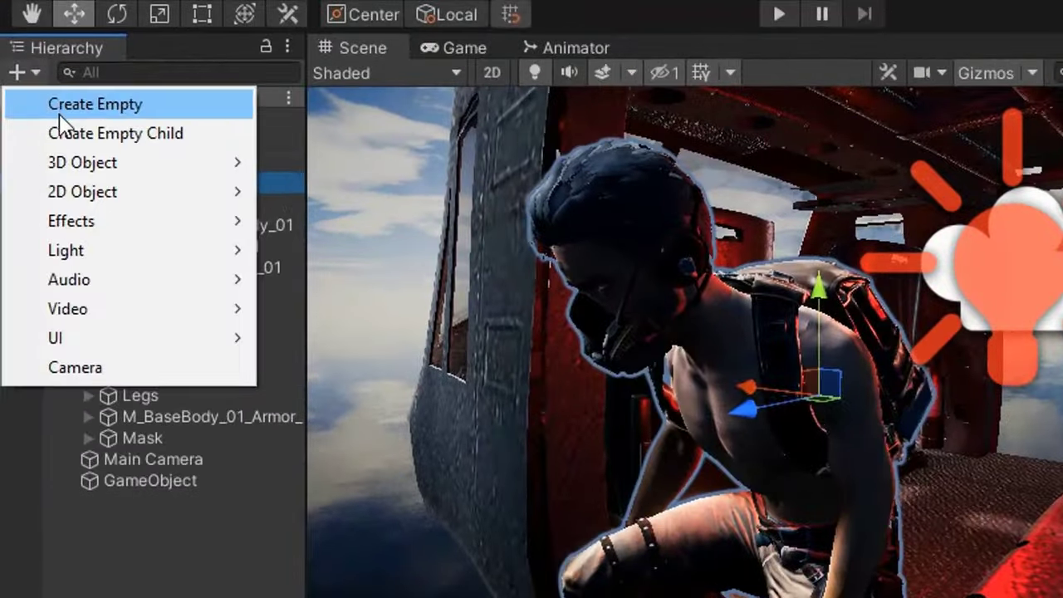
# Create an empty child of PUBG Man at Position Y 1 named Target
pyautogui.click(59, 114)
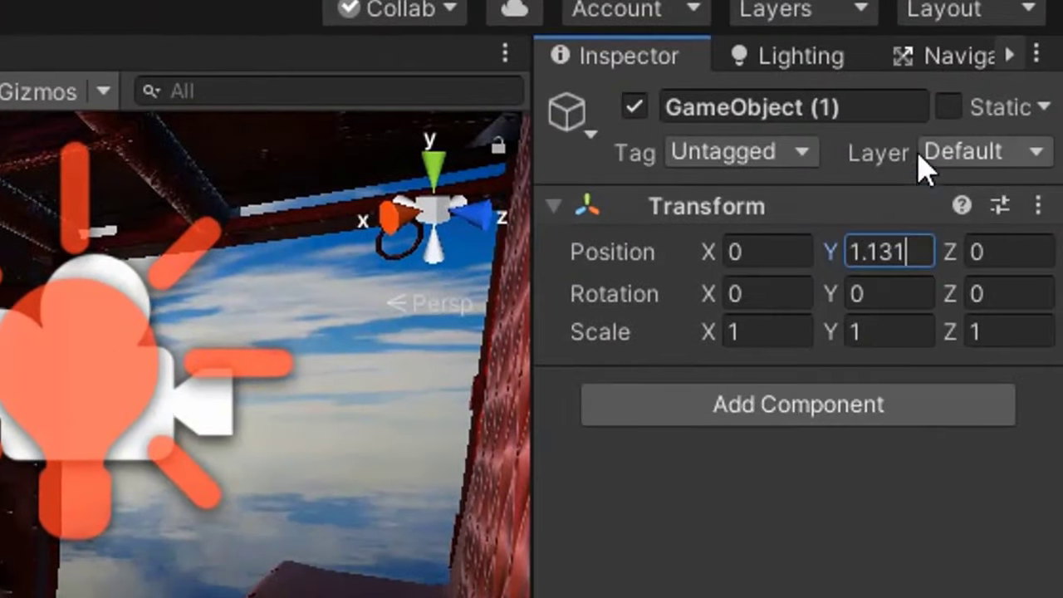
pyautogui.doubleClick(880, 252)
pyautogui.write('1')
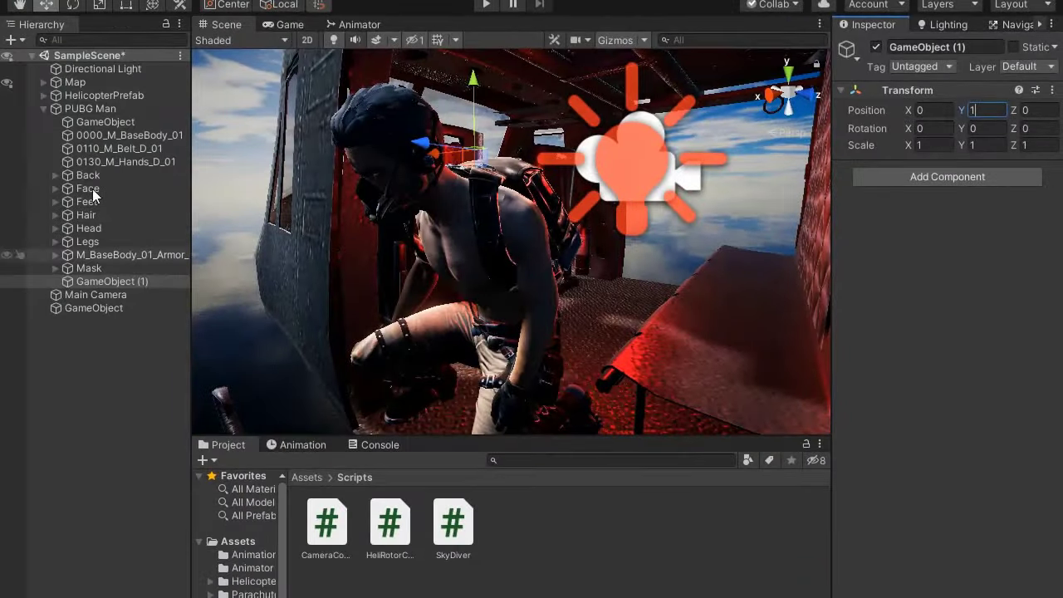
pyautogui.click(803, 107)
pyautogui.write('Target')
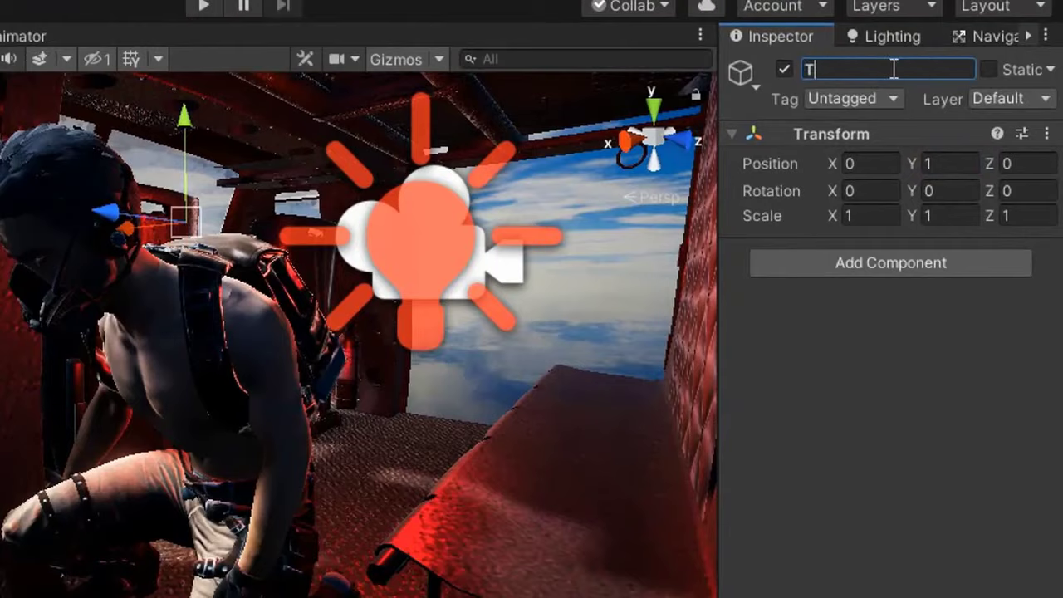
pyautogui.press('Return')
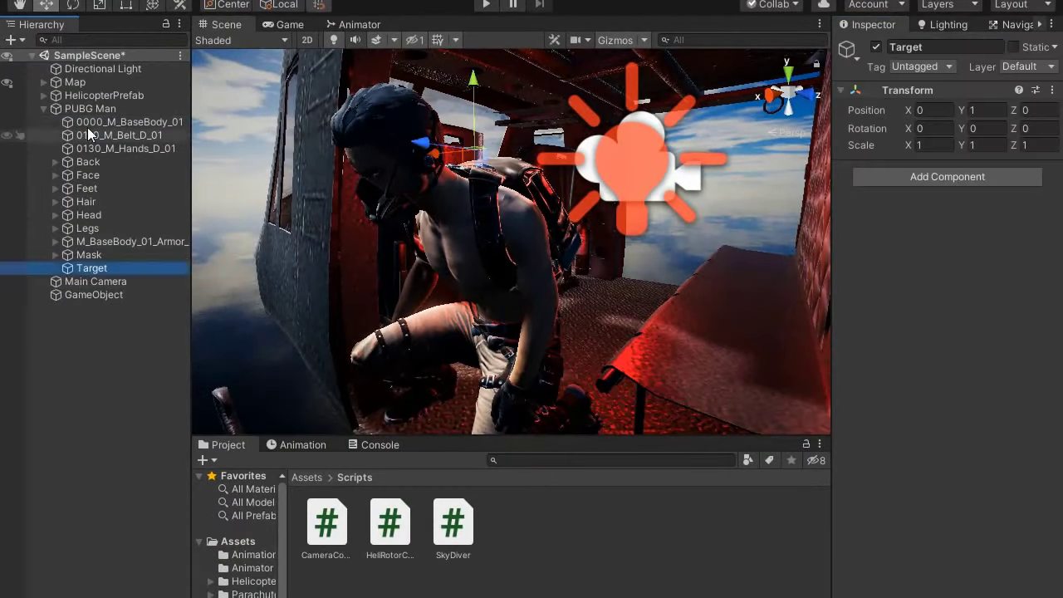
# Review the helicopter, Main Camera and PUBG Man, then create an Animator Controller
pyautogui.click(93, 95)
pyautogui.click(93, 281)
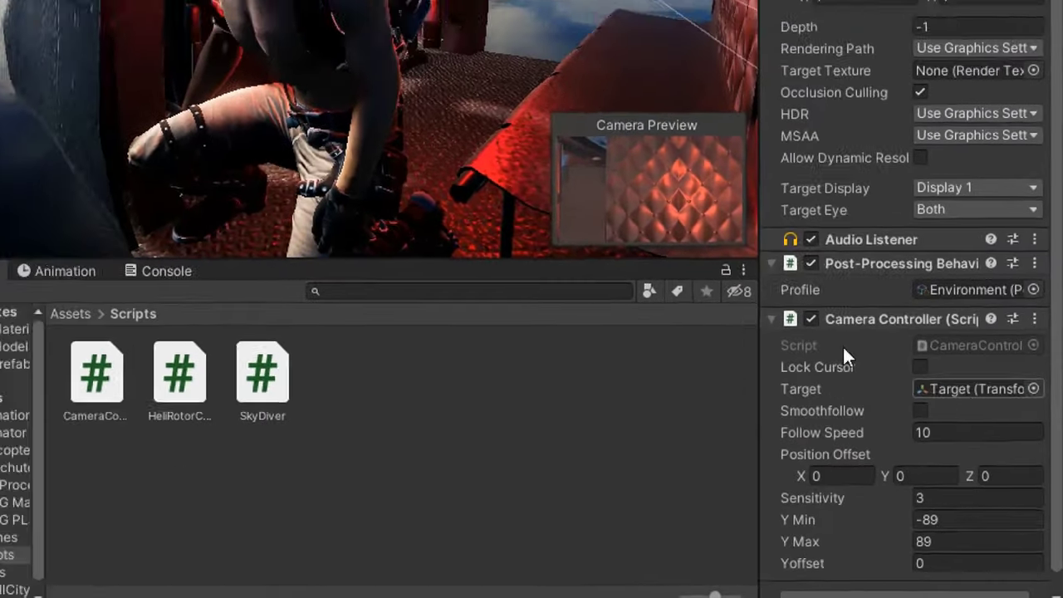
pyautogui.click(95, 9)
pyautogui.click(57, 9)
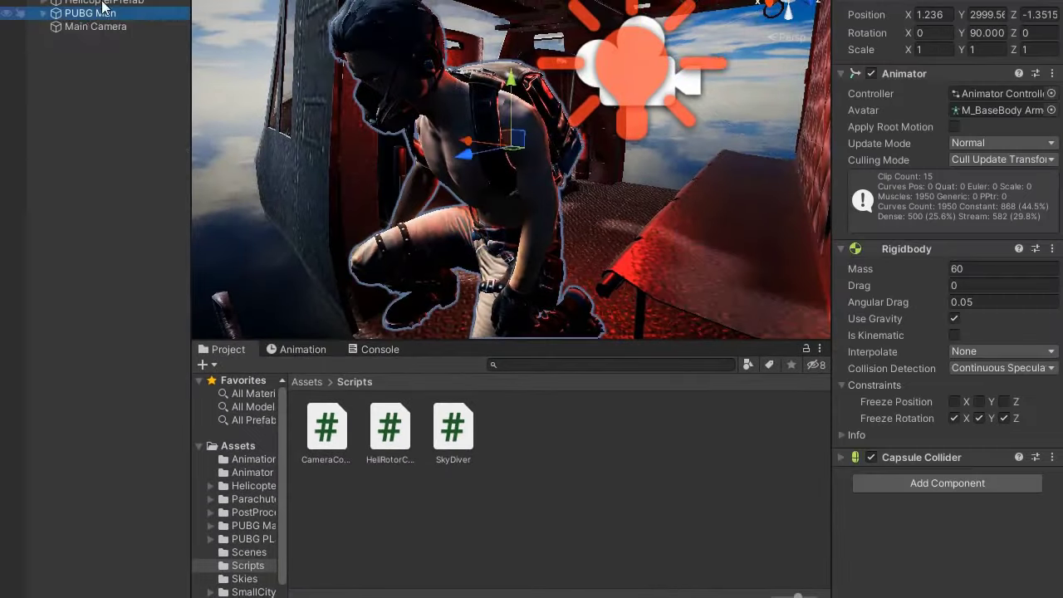
pyautogui.click(95, 25)
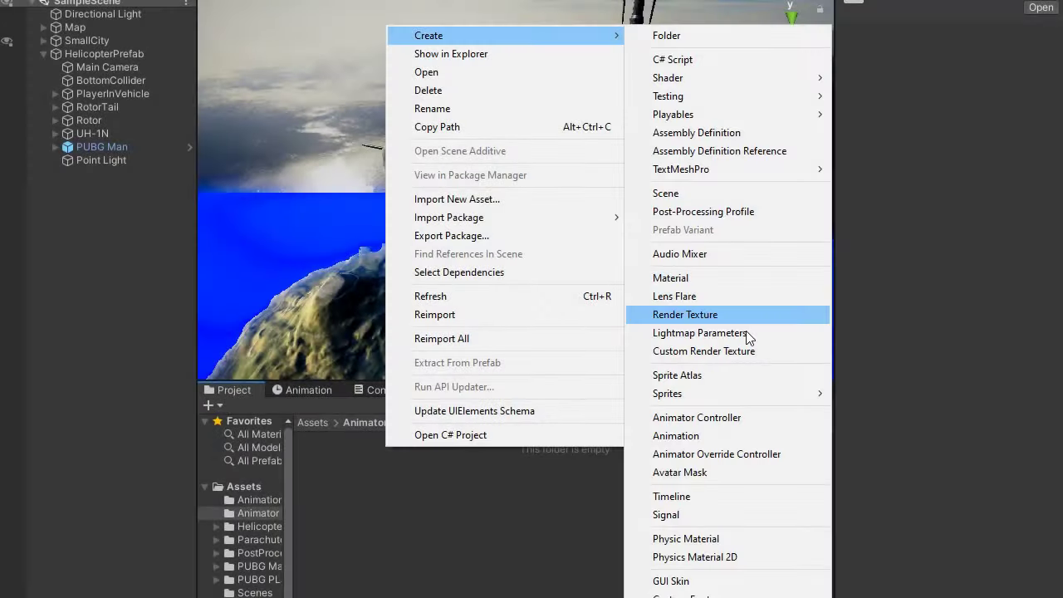
pyautogui.click(702, 418)
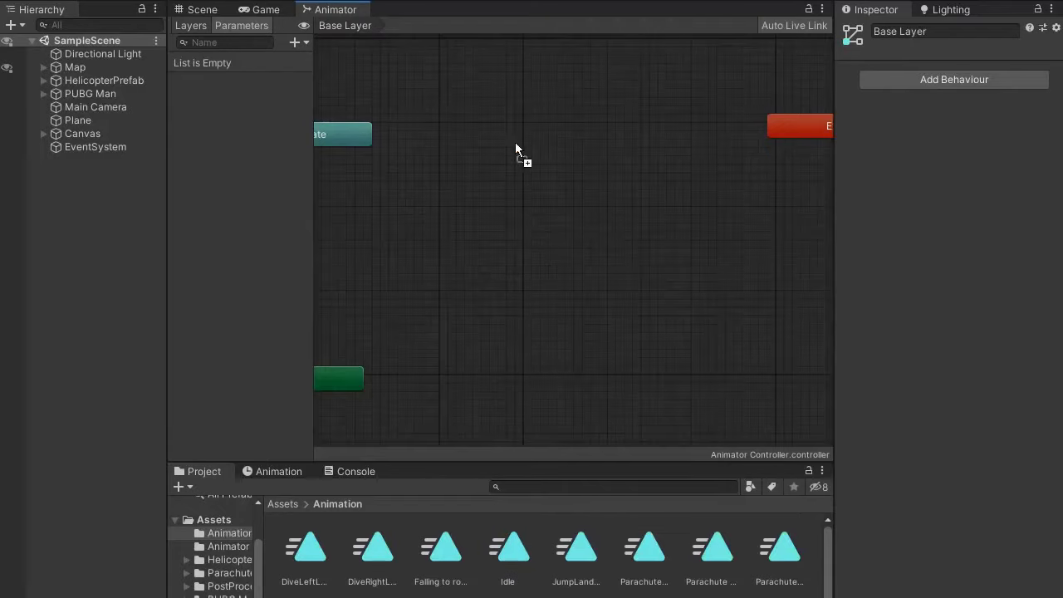
# Add an Idle state, a Falling sub-state machine, and a Diving blend tree state
pyautogui.moveTo(518, 155); pyautogui.dragTo(523, 145)
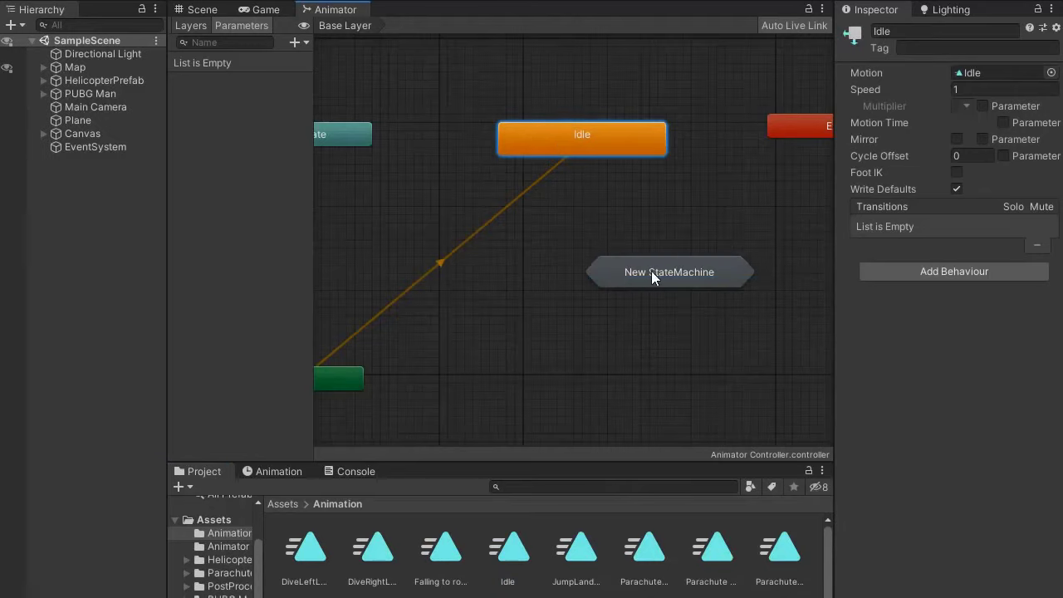
pyautogui.moveTo(652, 277); pyautogui.dragTo(570, 235)
pyautogui.click(930, 31)
pyautogui.write('Falling')
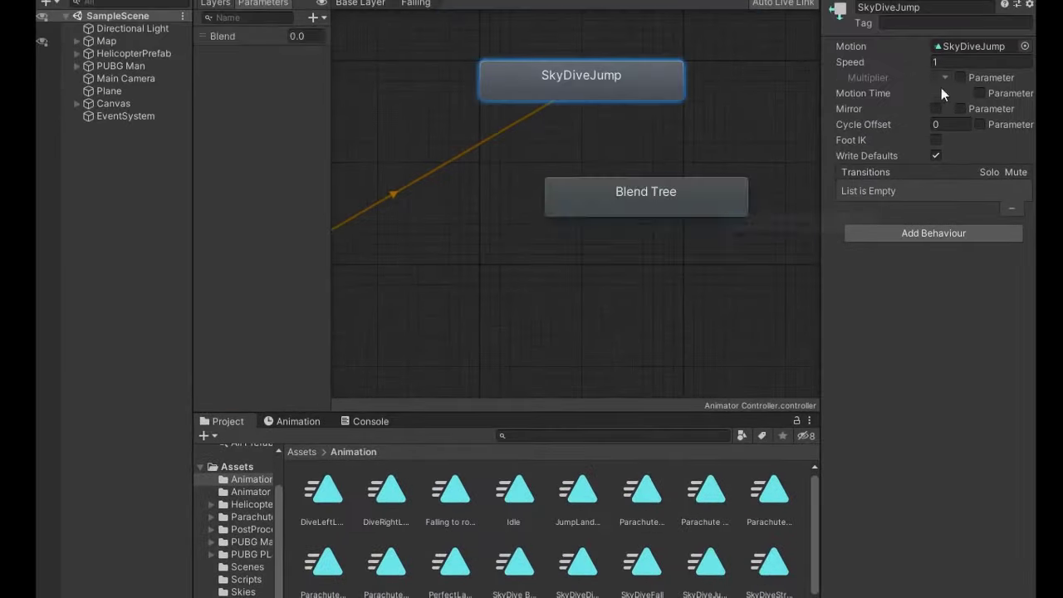
pyautogui.click(961, 5)
pyautogui.write('Diving')
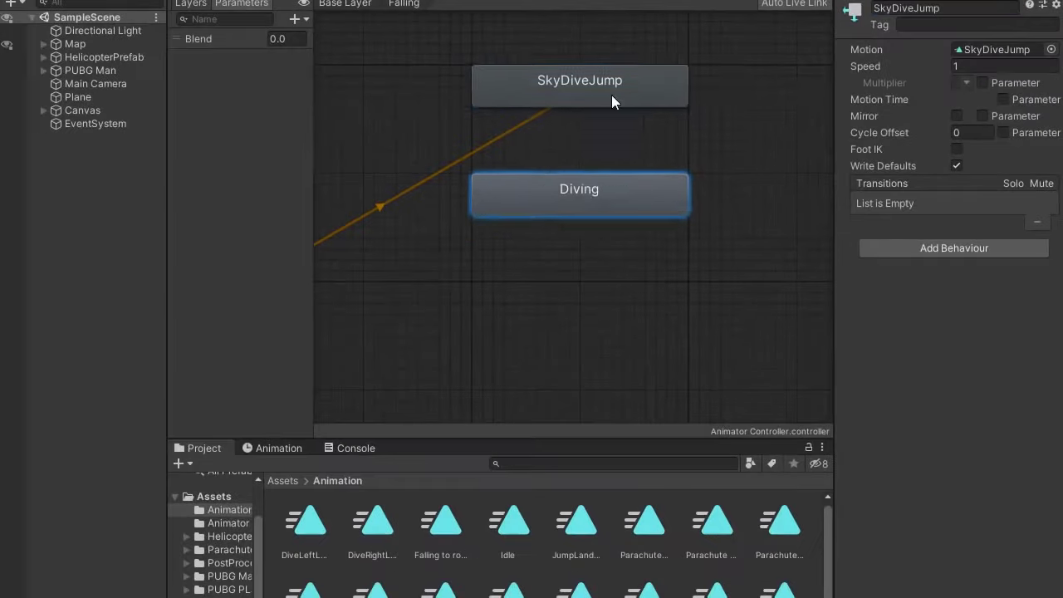
# Give the Diving blend tree x and y float parameters
pyautogui.doubleClick(605, 196)
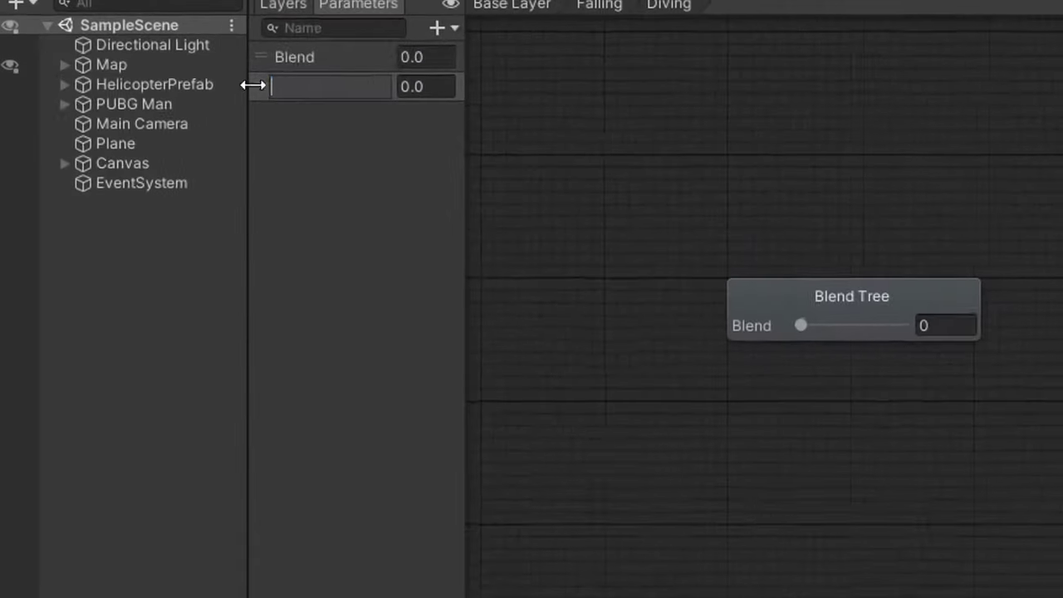
pyautogui.write('x')
pyautogui.press('Return')
pyautogui.click(294, 18)
pyautogui.click(332, 37)
pyautogui.write('y')
pyautogui.press('Return')
pyautogui.click(731, 286)
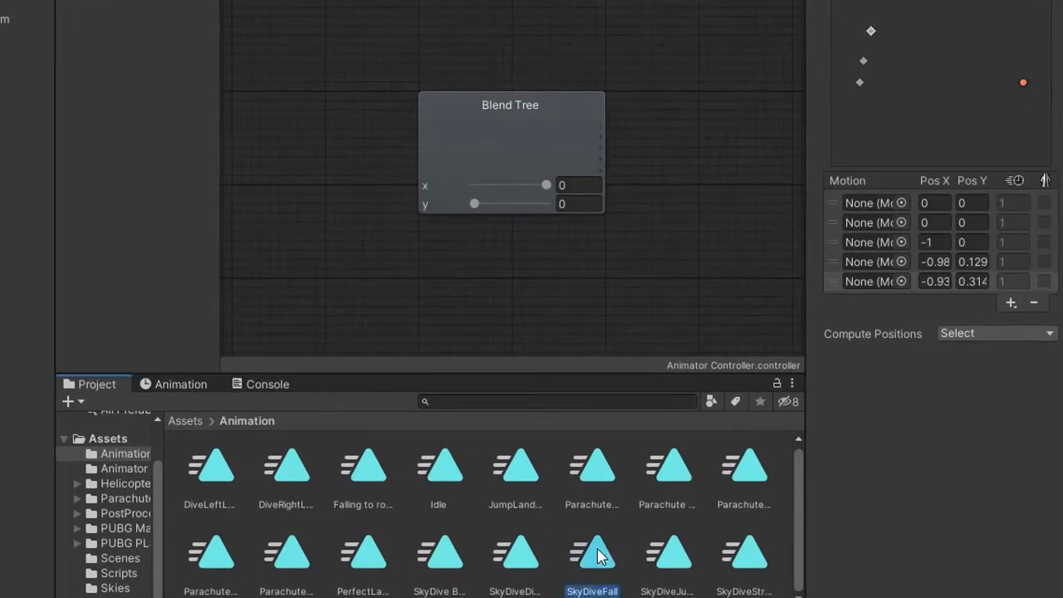
# Assign SkyDiveFall and SkyDiveDiveLoop as the first two motions, with a position value of 1
pyautogui.moveTo(636, 585); pyautogui.dragTo(887, 271)
pyautogui.moveTo(876, 224); pyautogui.dragTo(876, 222)
pyautogui.click(972, 222)
pyautogui.write('1')
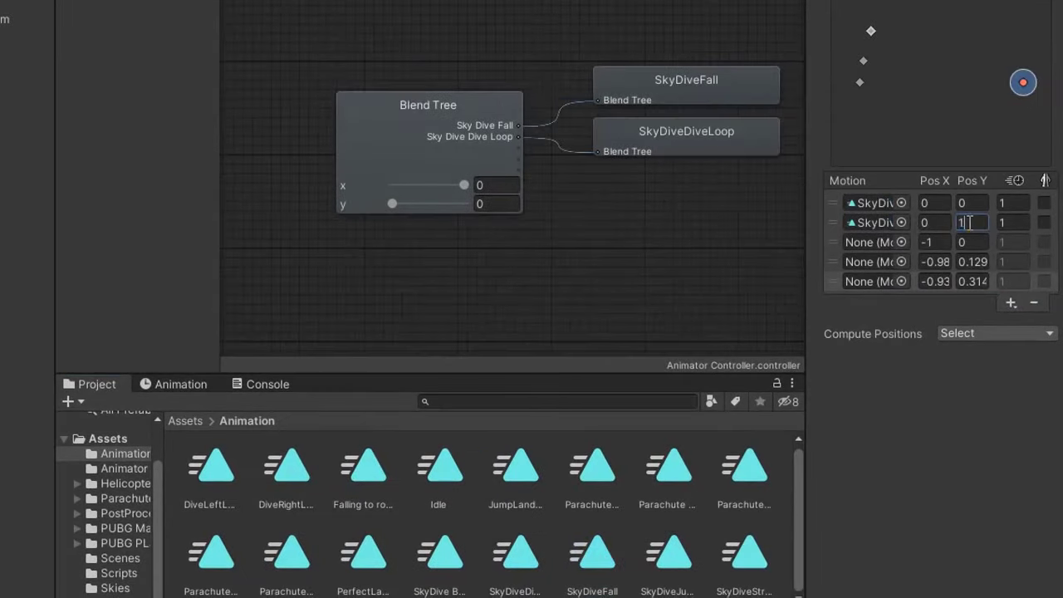
pyautogui.click(944, 242)
pyautogui.write('-1')
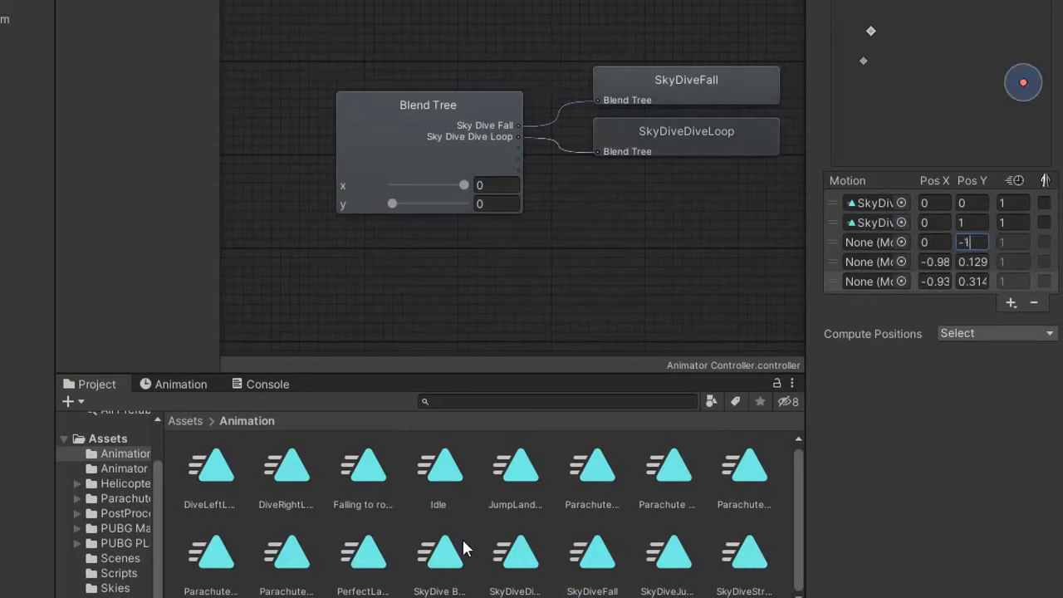
# Assign SkyDive Back and DiveLeftLoop as the third and fourth motions with positions of 1
pyautogui.moveTo(461, 536); pyautogui.dragTo(869, 250)
pyautogui.write('-')
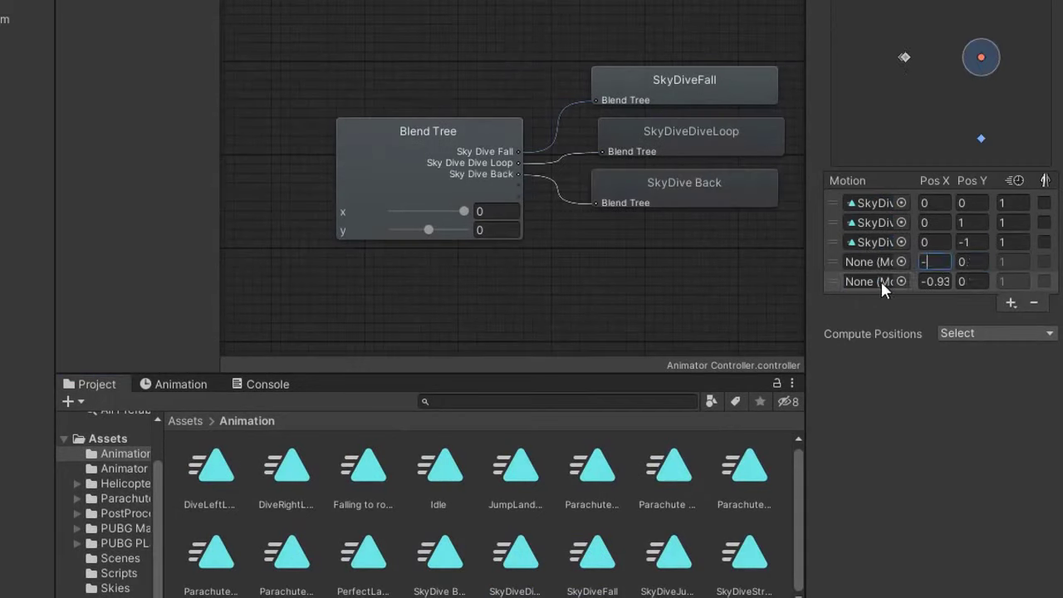
pyautogui.write('1')
pyautogui.click(928, 281)
pyautogui.write('1')
pyautogui.moveTo(211, 469); pyautogui.dragTo(869, 262)
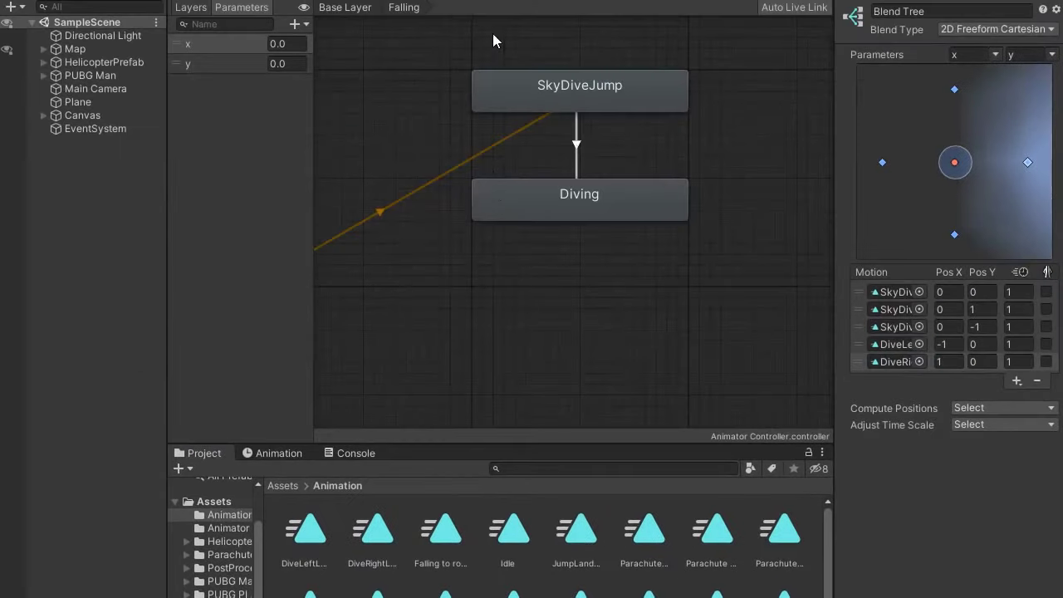
pyautogui.click(345, 6)
# Connect Idle to SkyDiveJump in Falling, conditioned on a new bool parameter
pyautogui.rightClick(564, 120)
pyautogui.click(598, 129)
pyautogui.click(621, 217)
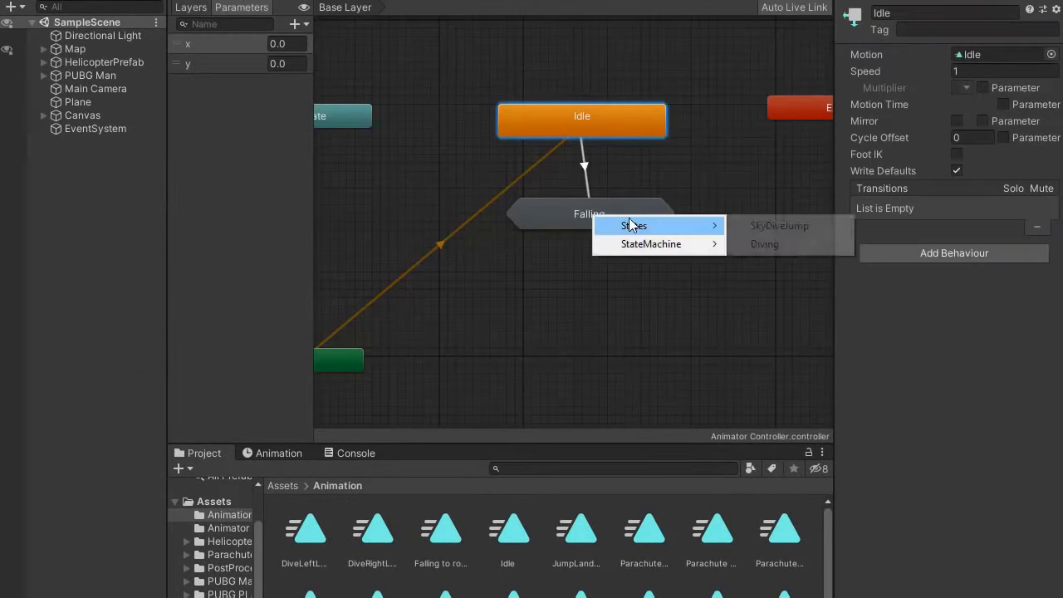
pyautogui.click(748, 224)
pyautogui.click(297, 24)
pyautogui.click(320, 78)
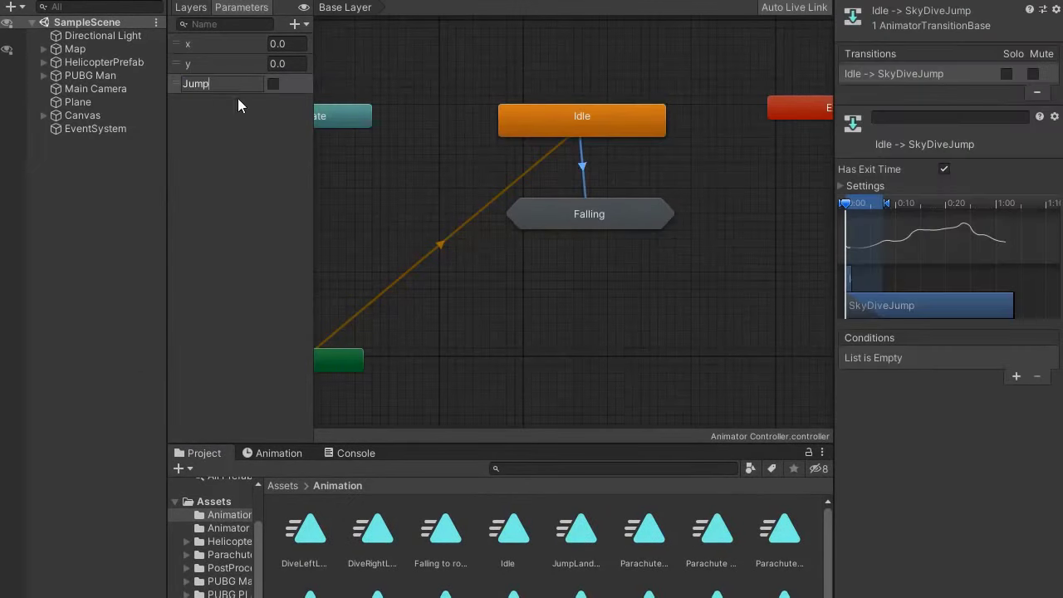
pyautogui.click(1015, 376)
pyautogui.click(903, 358)
# Create a sub-state machine named Parachuting and open it
pyautogui.rightClick(558, 277)
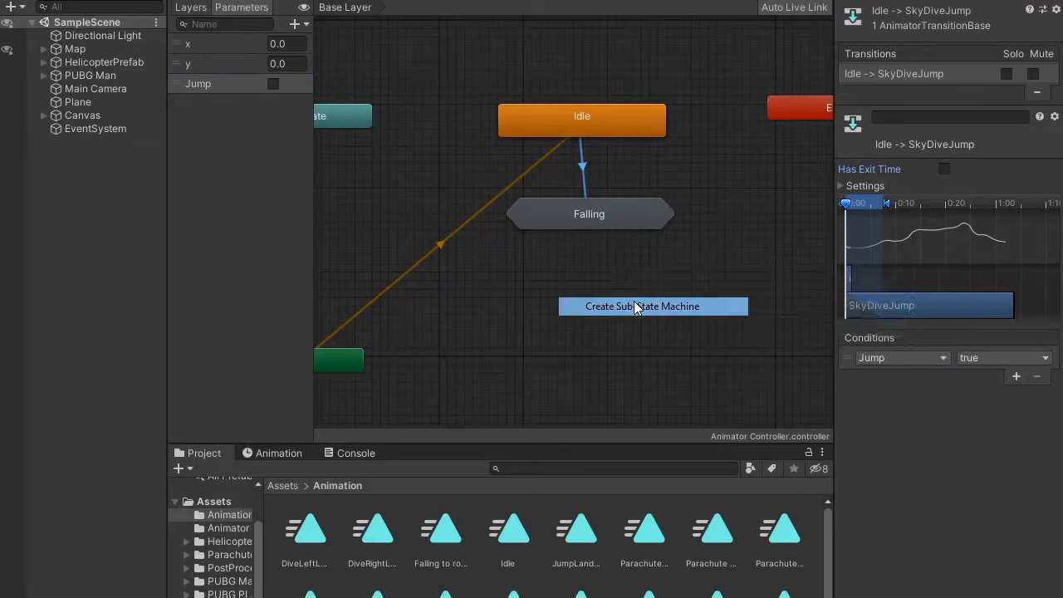
pyautogui.click(633, 301)
pyautogui.click(897, 13)
pyautogui.write('Parachit')
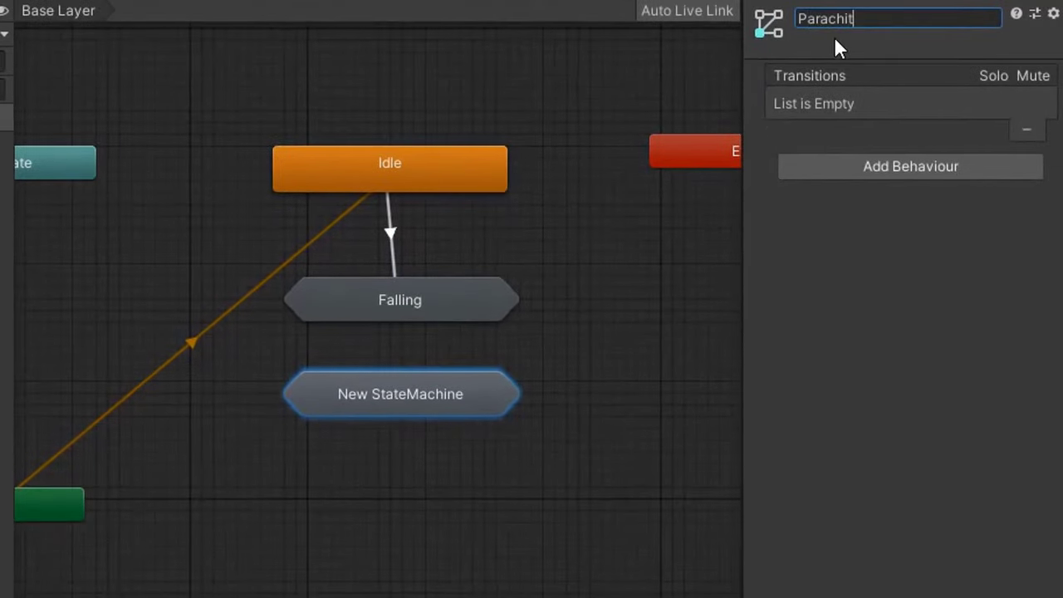
pyautogui.press('BackSpace')
pyautogui.write('uting')
pyautogui.press('Return')
pyautogui.doubleClick(400, 394)
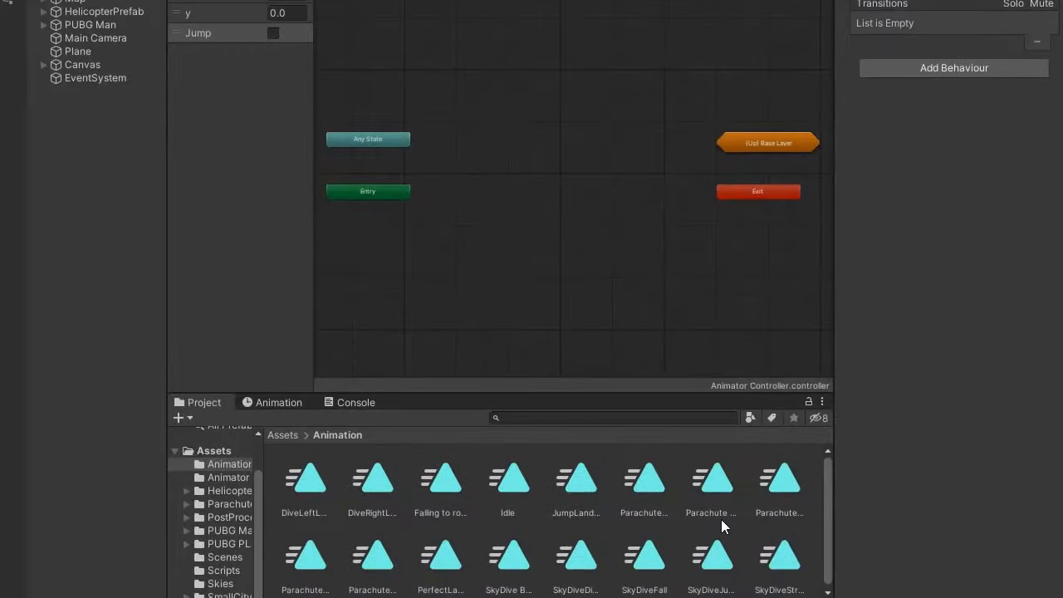
# Add a SkyDiveStringPull state and a new blend tree state named OnParachute
pyautogui.moveTo(779, 556); pyautogui.dragTo(532, 70)
pyautogui.scroll(5, 521, 114)
pyautogui.rightClick(533, 188)
pyautogui.moveTo(623, 197)
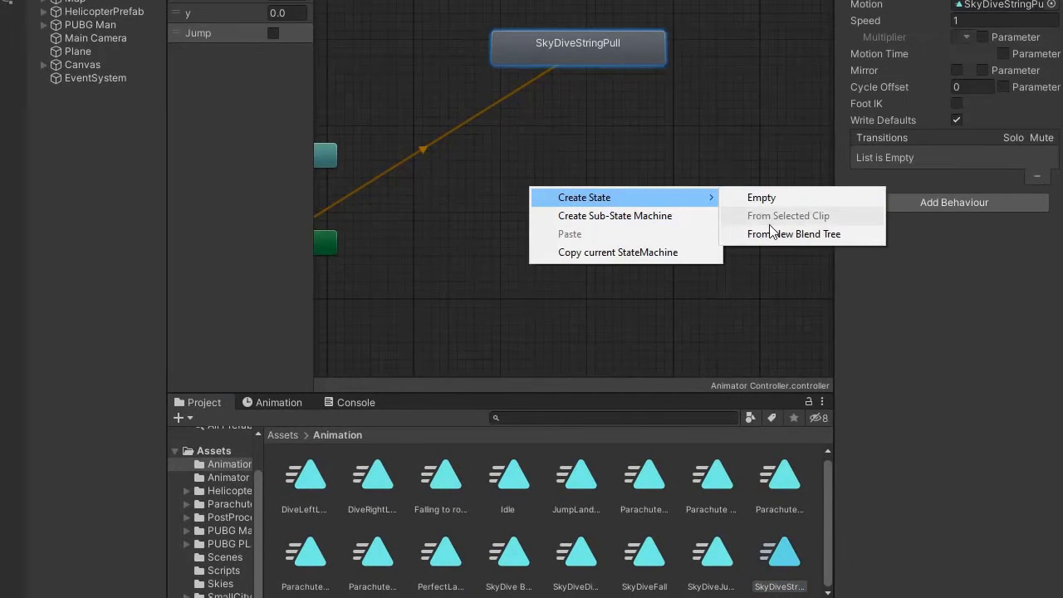
pyautogui.click(771, 233)
pyautogui.click(848, 48)
pyautogui.press('BackSpace')
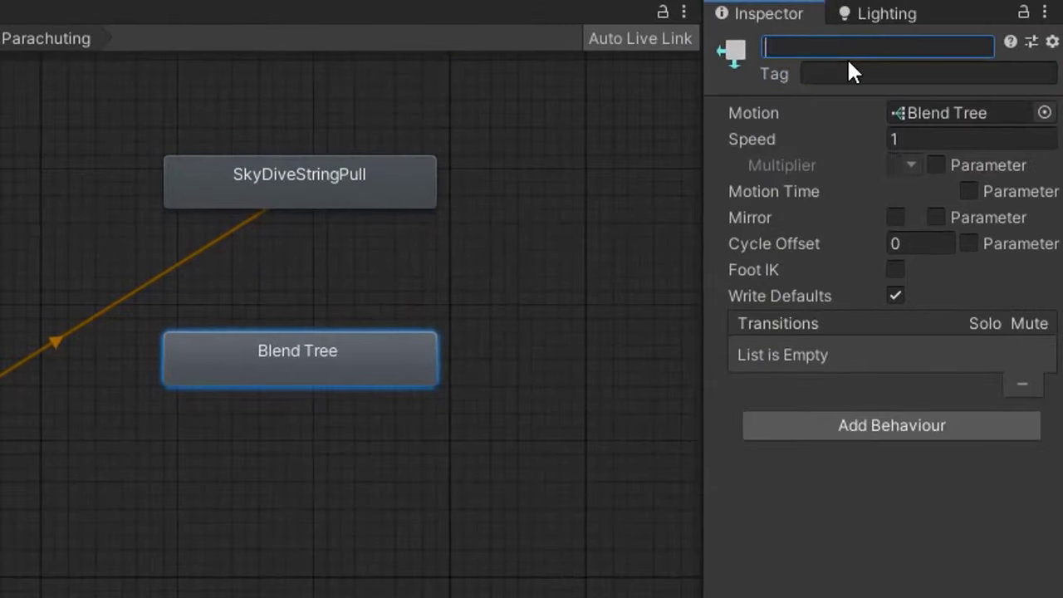
pyautogui.write('OnParachute')
pyautogui.press('Return')
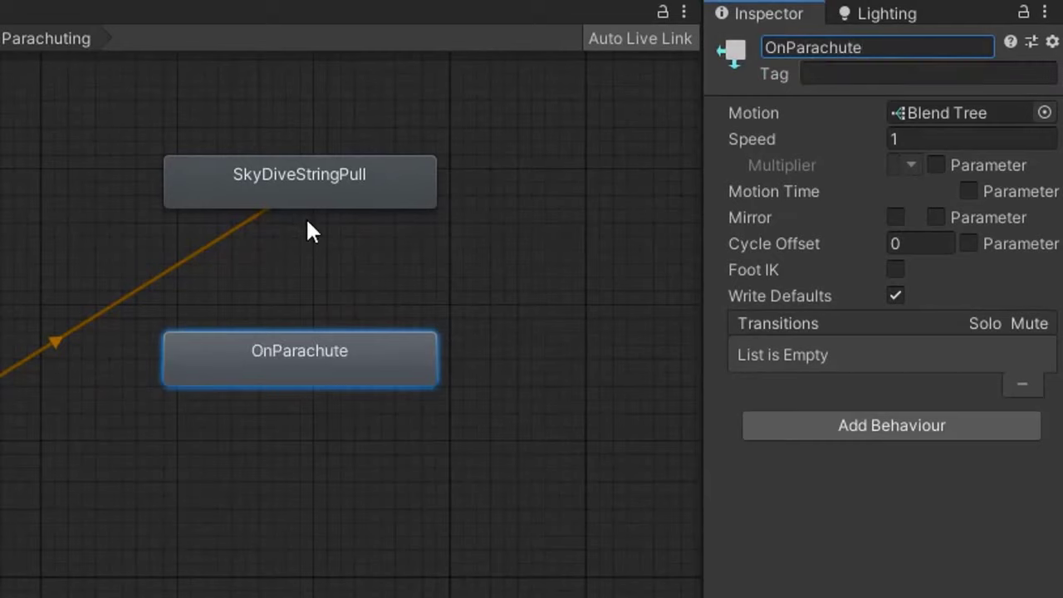
# Make SkyDiveStringPull transition into the OnParachute blend tree
pyautogui.rightClick(304, 194)
pyautogui.click(340, 204)
pyautogui.click(291, 351)
pyautogui.doubleClick(291, 350)
# Make OnParachute a 2D Freeform Cartesian blend with five motion fields
pyautogui.click(955, 73)
pyautogui.click(993, 184)
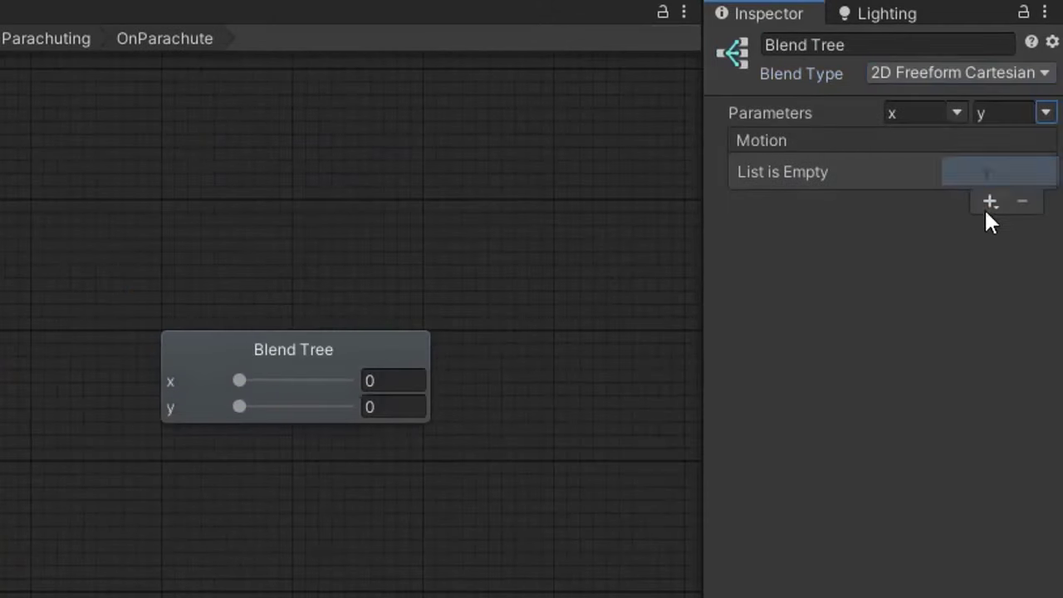
pyautogui.click(990, 201)
pyautogui.click(988, 219)
pyautogui.click(1018, 359)
pyautogui.click(1001, 377)
pyautogui.click(1019, 378)
pyautogui.click(1005, 398)
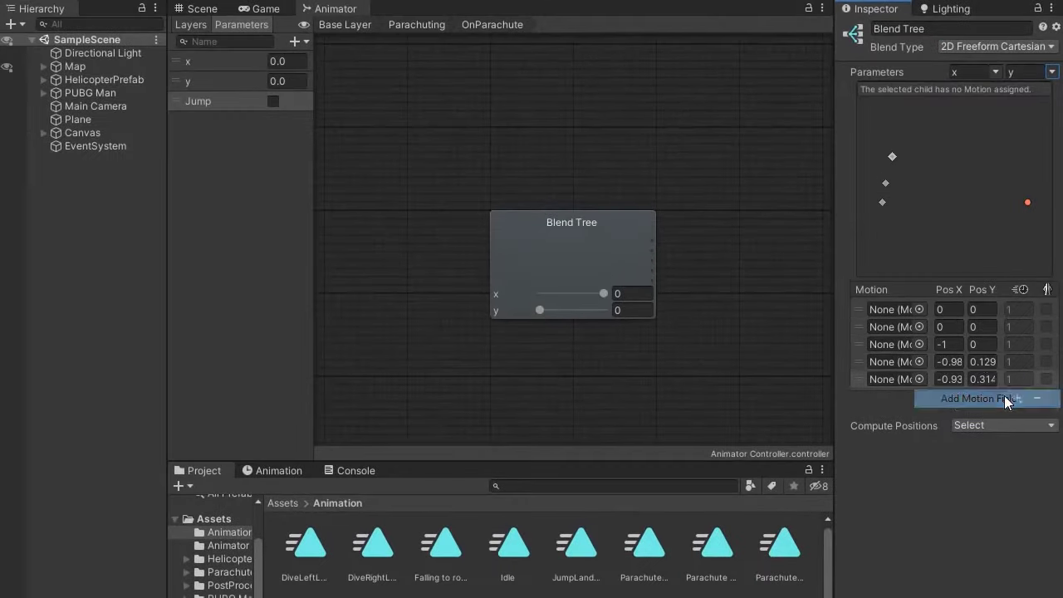
# Fill the motions with Parachute Idle, Forward, Up and two more clips at 0,0 and ±1 positions
pyautogui.moveTo(711, 544); pyautogui.dragTo(893, 309)
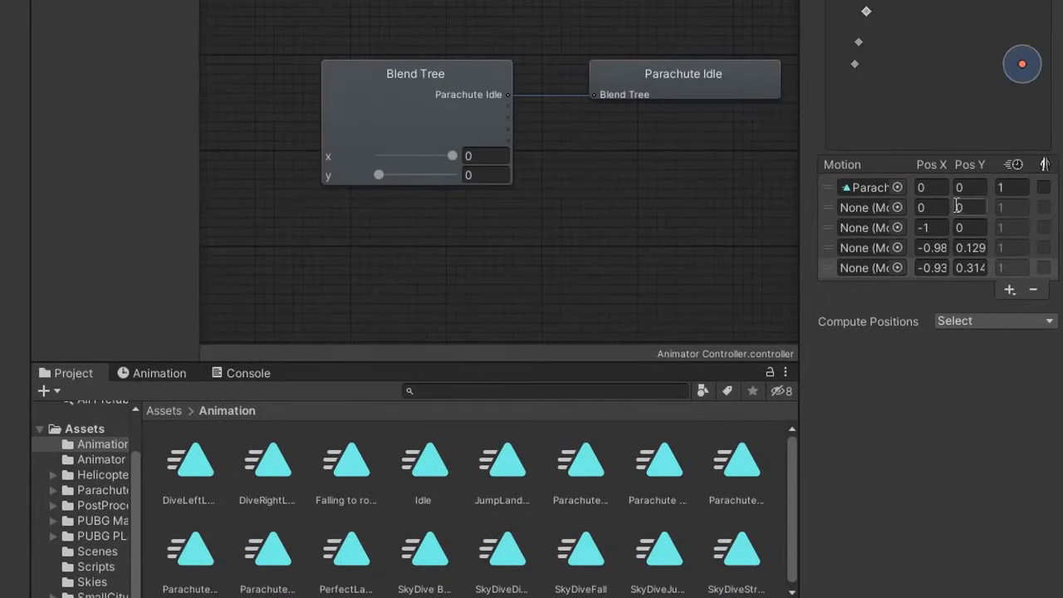
pyautogui.moveTo(562, 490); pyautogui.dragTo(868, 208)
pyautogui.write('1')
pyautogui.click(969, 229)
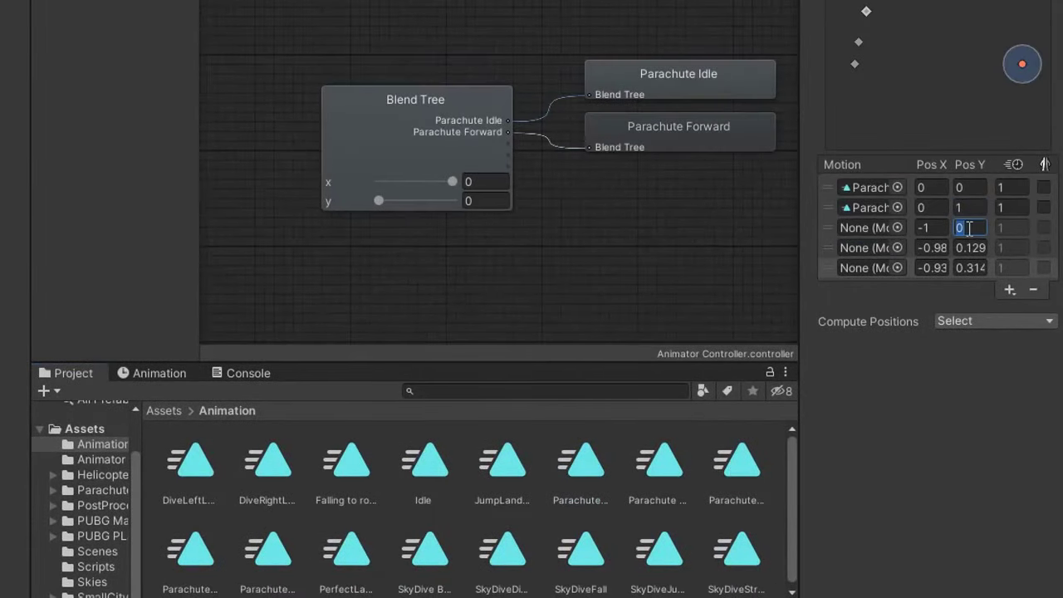
pyautogui.write('-1')
pyautogui.moveTo(283, 565); pyautogui.dragTo(868, 228)
pyautogui.click(925, 227)
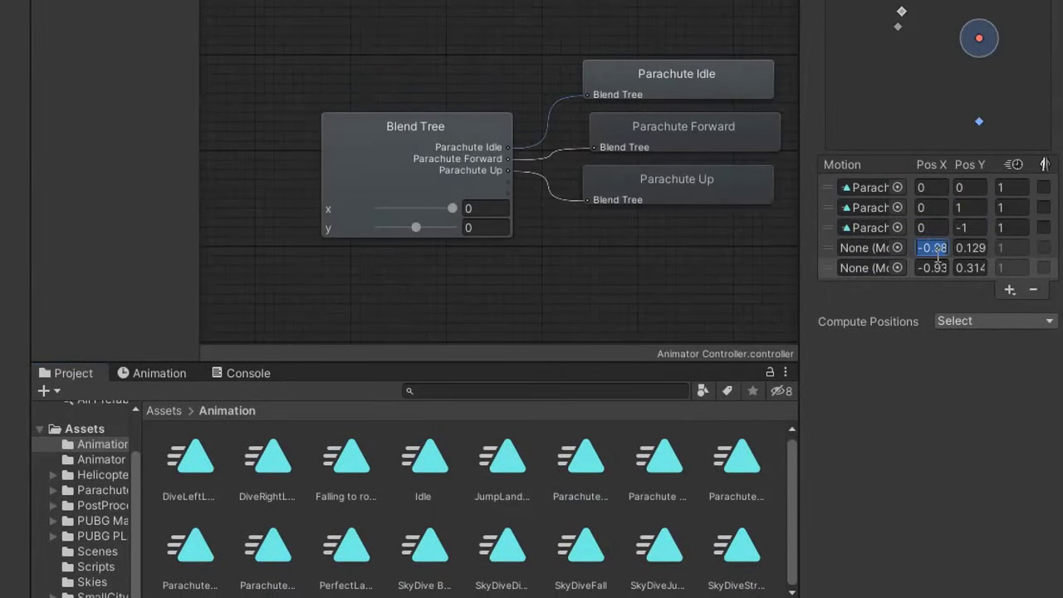
pyautogui.write('1')
pyautogui.press('Tab')
pyautogui.write('0')
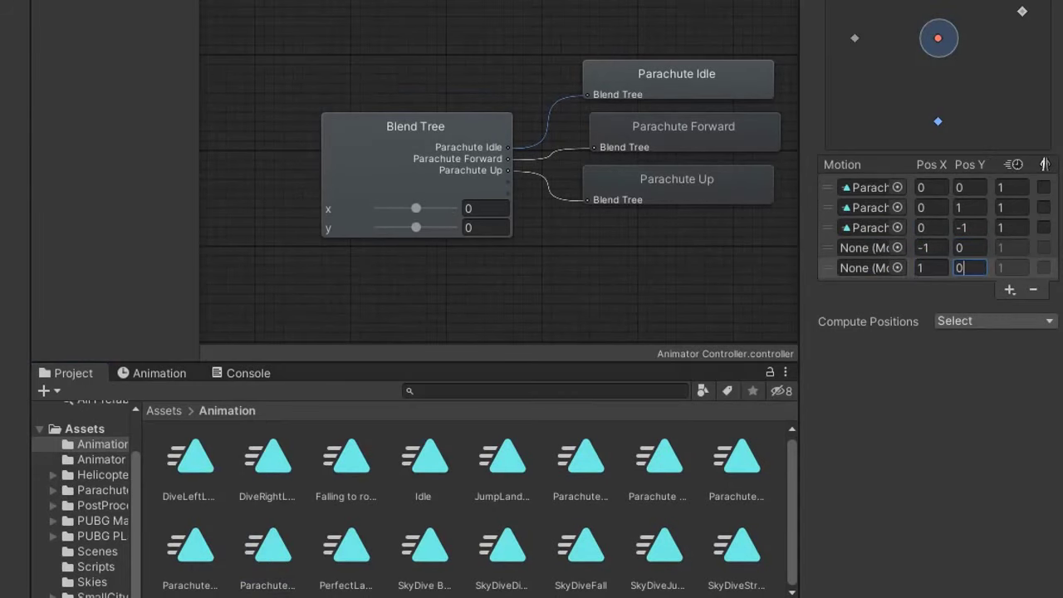
pyautogui.moveTo(657, 465); pyautogui.dragTo(868, 247)
pyautogui.moveTo(190, 548); pyautogui.dragTo(869, 272)
pyautogui.click(439, 16)
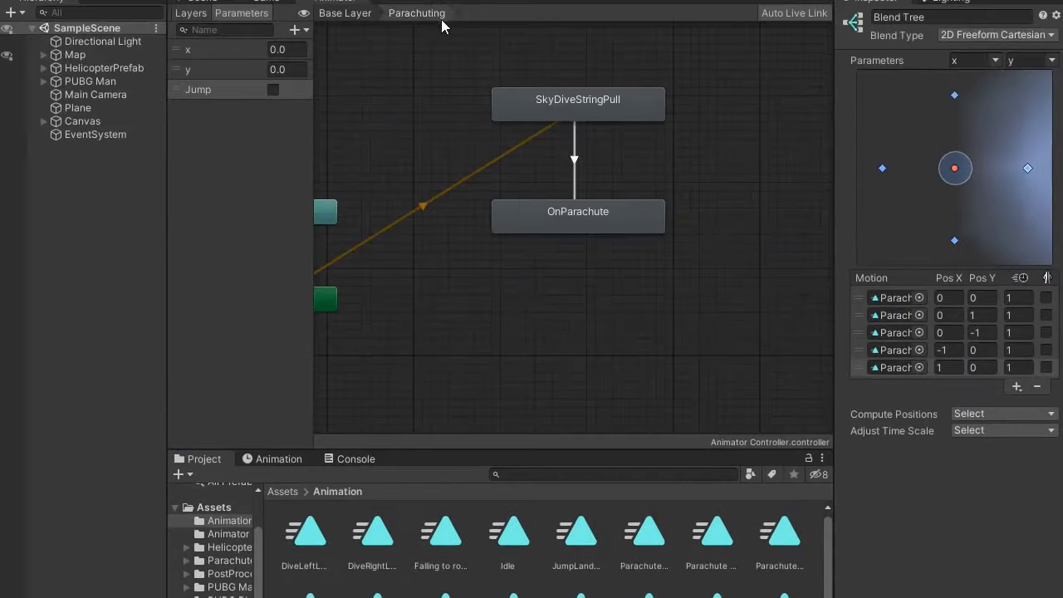
# Route a transition from Diving in Falling out to SkyDiveStringPull
pyautogui.click(344, 13)
pyautogui.doubleClick(588, 219)
pyautogui.rightClick(584, 212)
pyautogui.click(631, 223)
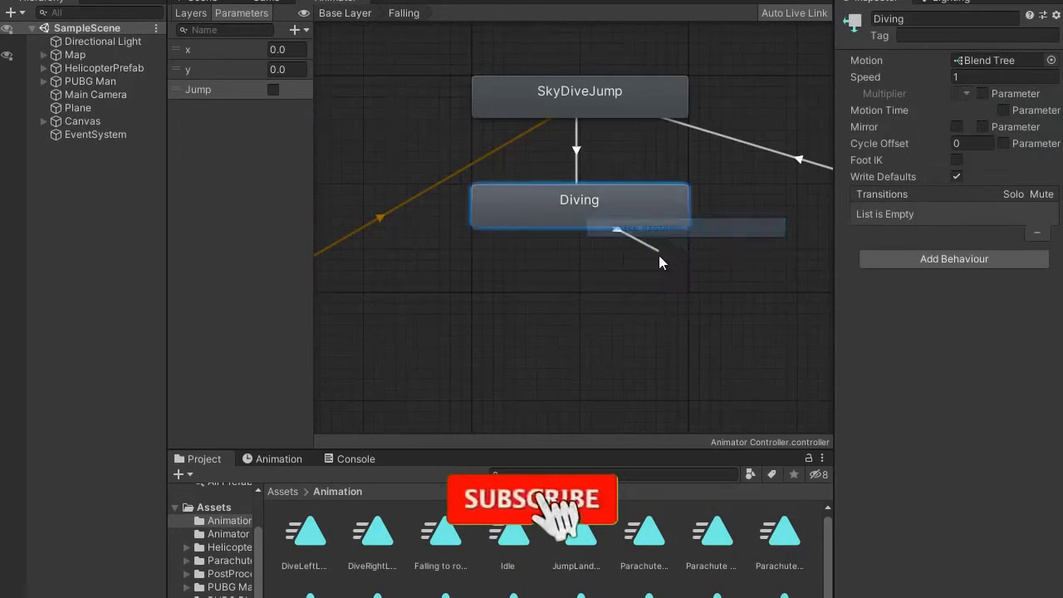
pyautogui.scroll(2, 798, 198)
pyautogui.click(798, 199)
pyautogui.click(796, 225)
pyautogui.doubleClick(788, 201)
pyautogui.click(587, 252)
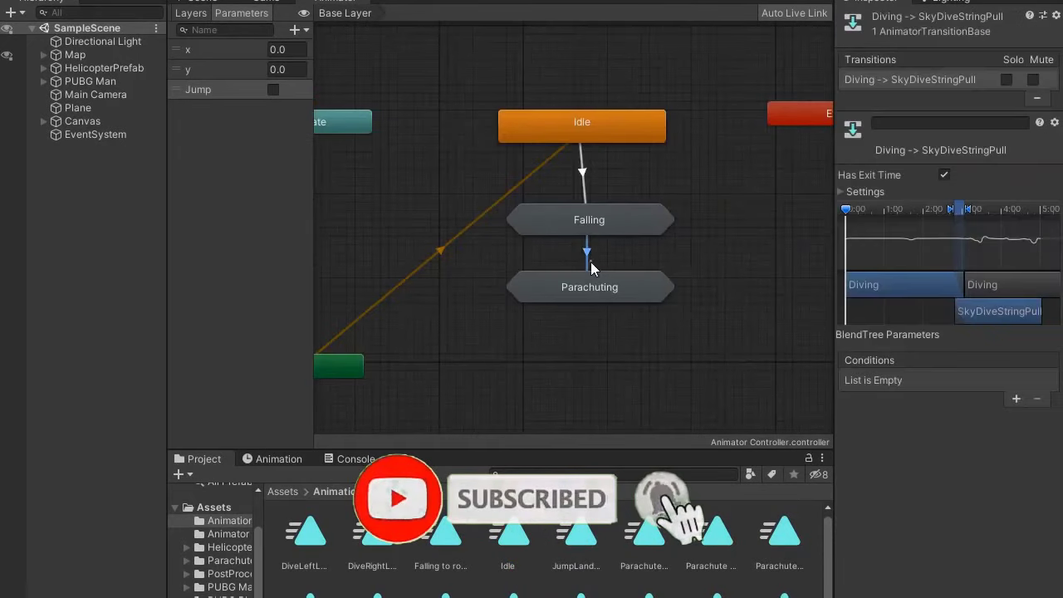
# Add a StringPull bool parameter and make it that transition's condition
pyautogui.click(297, 29)
pyautogui.click(320, 86)
pyautogui.write('StringPull')
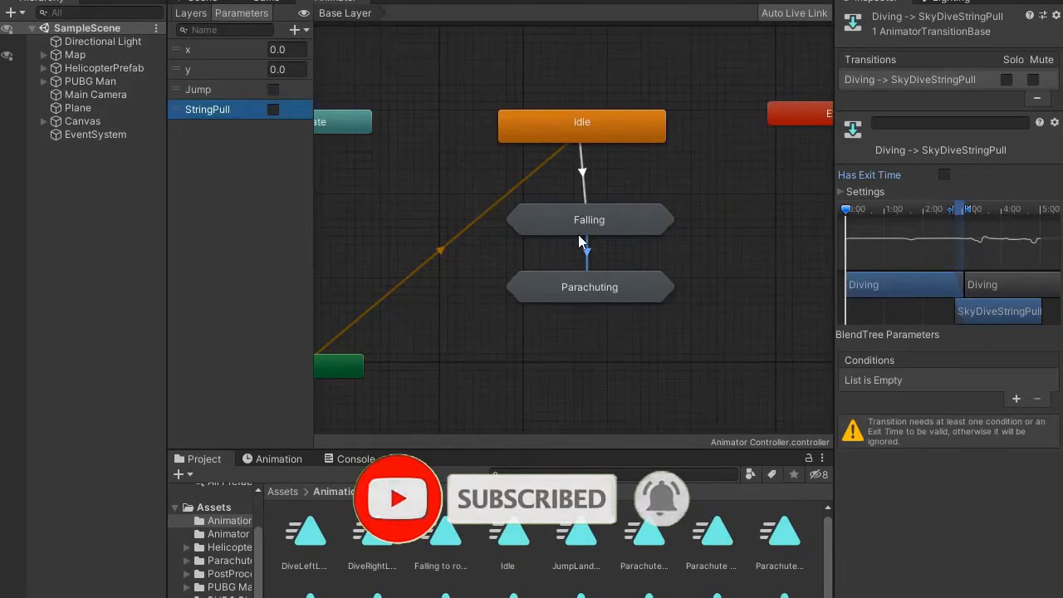
pyautogui.click(1016, 399)
pyautogui.click(901, 380)
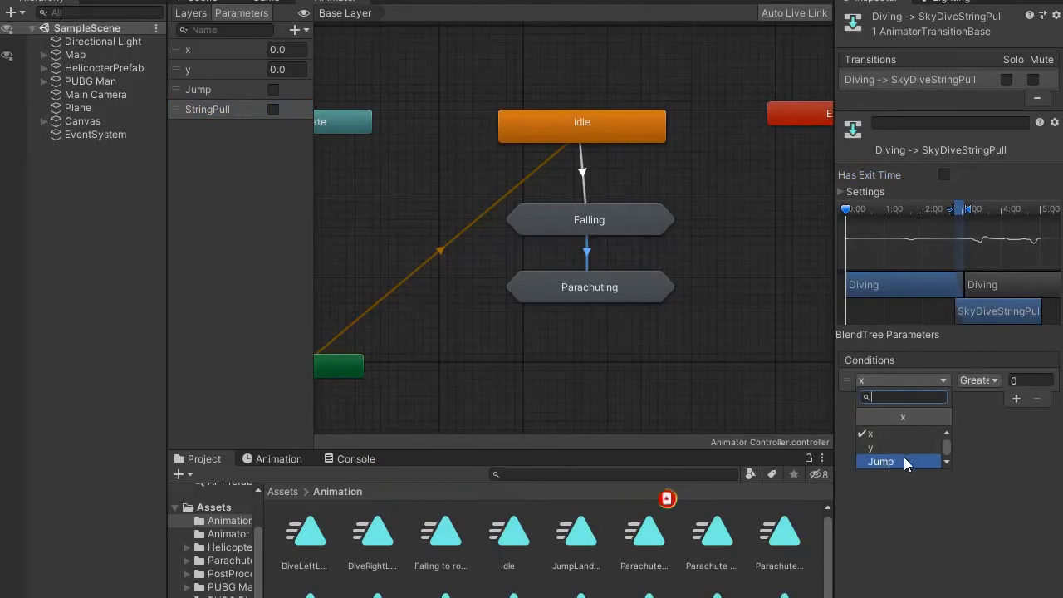
pyautogui.click(904, 456)
# Create a Landing sub-state machine holding Parachute Up and Falling to roll states
pyautogui.rightClick(579, 330)
pyautogui.click(632, 356)
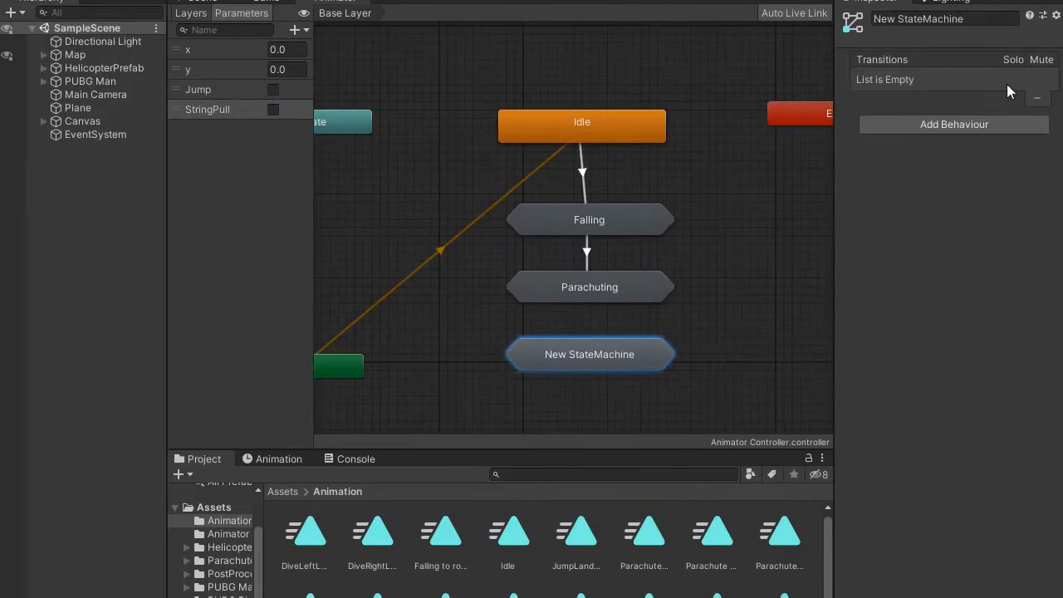
pyautogui.write('ng')
pyautogui.press('Return')
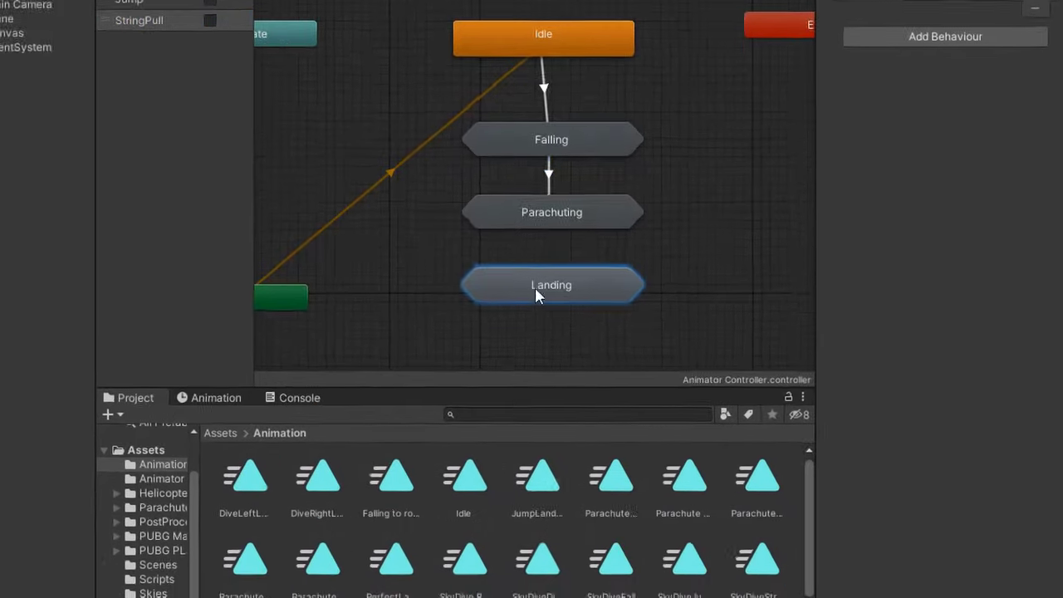
pyautogui.doubleClick(579, 361)
pyautogui.moveTo(390, 71); pyautogui.dragTo(469, 39)
pyautogui.scroll(3, 453, 117)
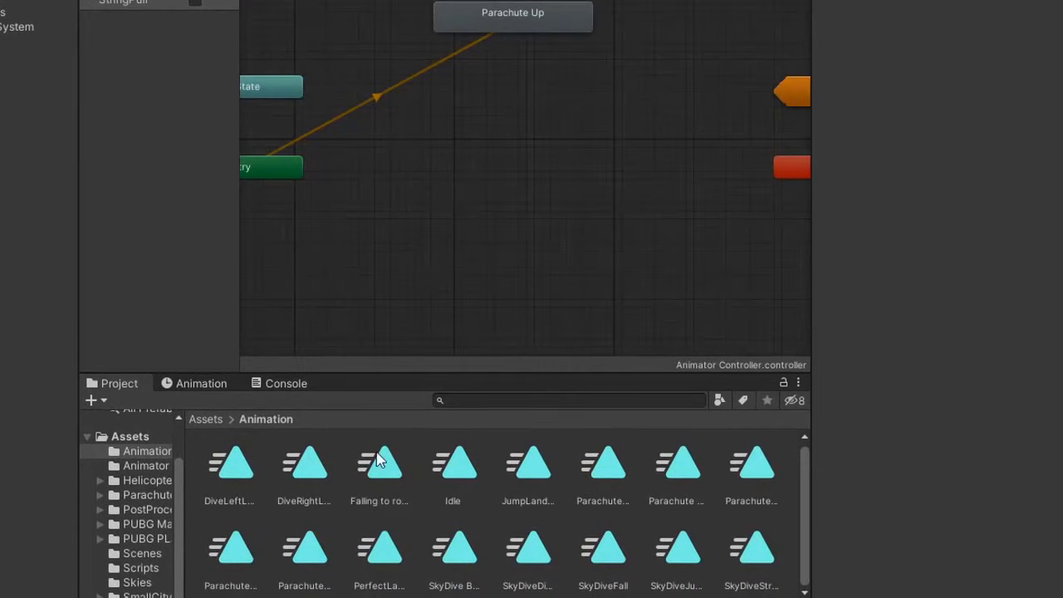
pyautogui.moveTo(380, 465); pyautogui.dragTo(473, 117)
# Link Parachute Up to Falling to roll on a new Land bool, and add a StartLanding bool
pyautogui.rightClick(503, 37)
pyautogui.click(566, 45)
pyautogui.click(495, 164)
pyautogui.click(283, 25)
pyautogui.click(307, 83)
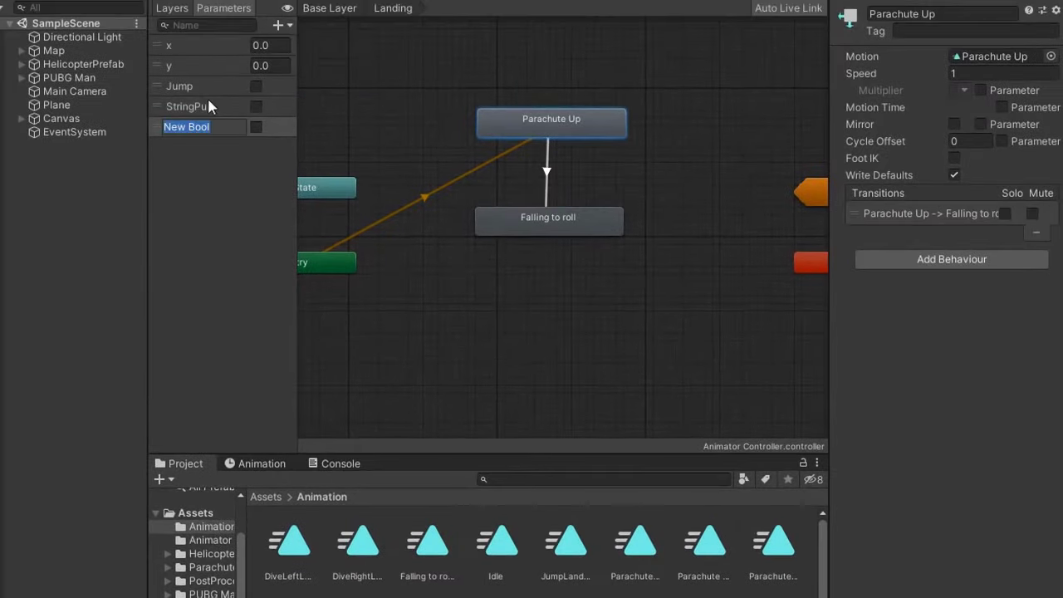
pyautogui.write('Land')
pyautogui.click(283, 25)
pyautogui.click(309, 103)
pyautogui.write('Start')
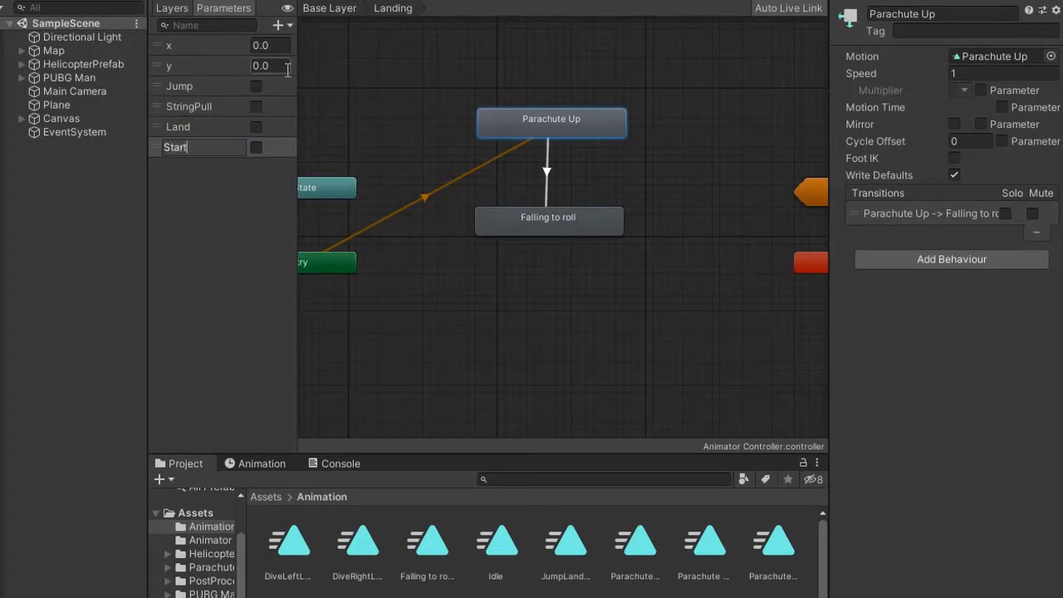
pyautogui.click(547, 174)
pyautogui.click(1015, 385)
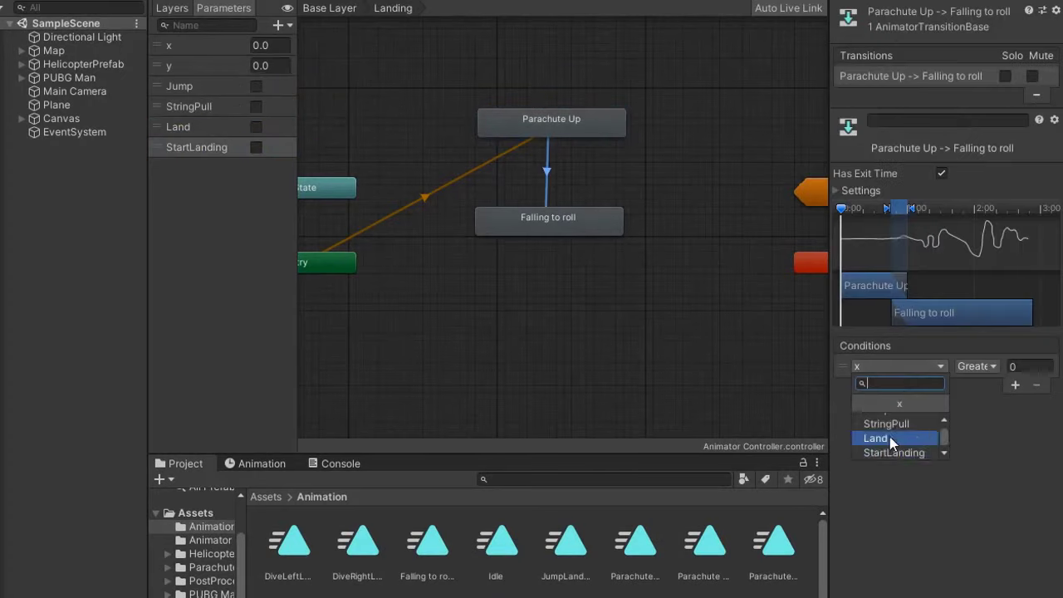
pyautogui.click(889, 437)
# Transition OnParachute to Parachute Up in Landing when Land is set
pyautogui.doubleClick(810, 192)
pyautogui.doubleClick(579, 282)
pyautogui.rightClick(606, 176)
pyautogui.click(640, 182)
pyautogui.click(818, 184)
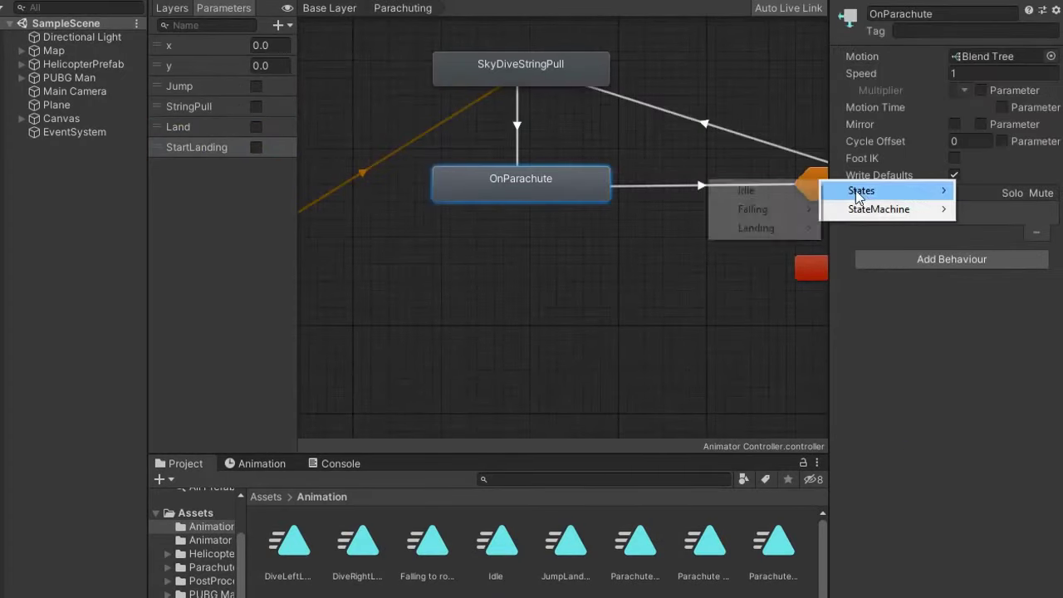
pyautogui.click(889, 229)
pyautogui.click(1012, 402)
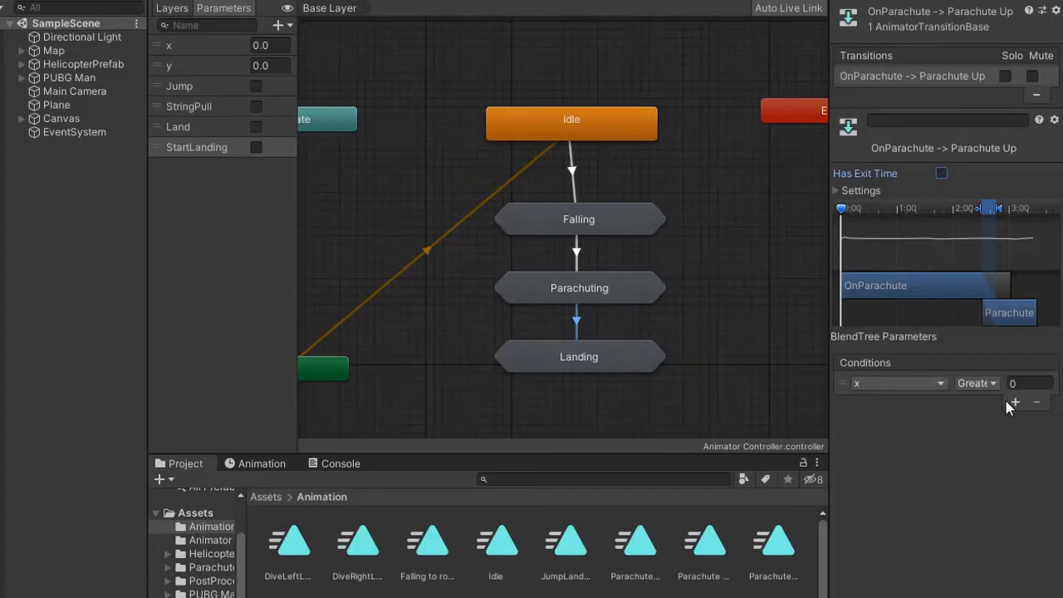
pyautogui.click(897, 383)
# Transition Parachute Up back to OnParachute when StartLanding is false and Land is true
pyautogui.click(889, 450)
pyautogui.doubleClick(579, 356)
pyautogui.rightClick(582, 125)
pyautogui.click(614, 131)
pyautogui.click(818, 191)
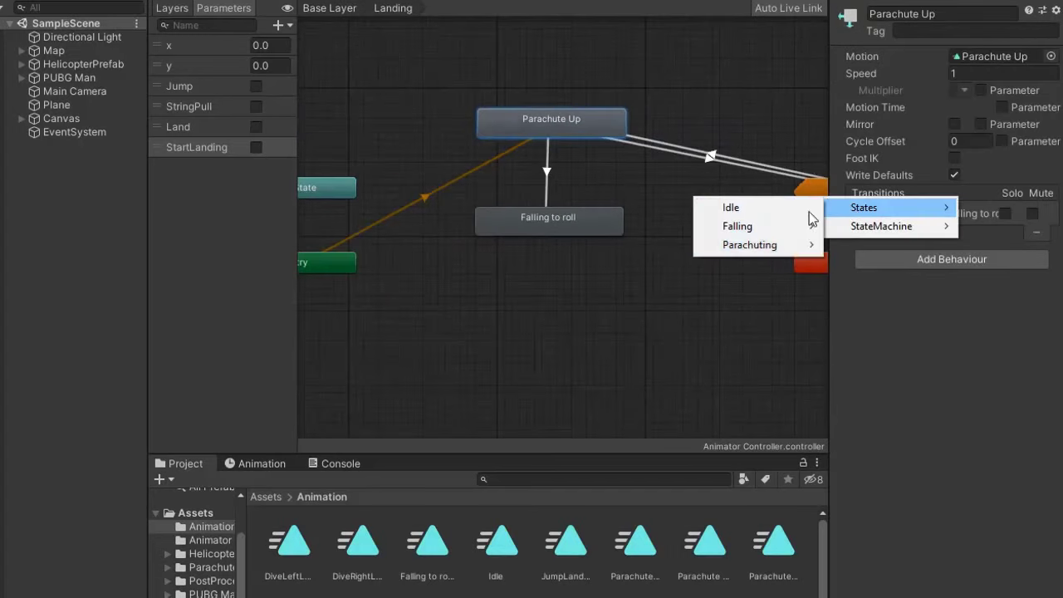
pyautogui.moveTo(798, 244)
pyautogui.click(883, 327)
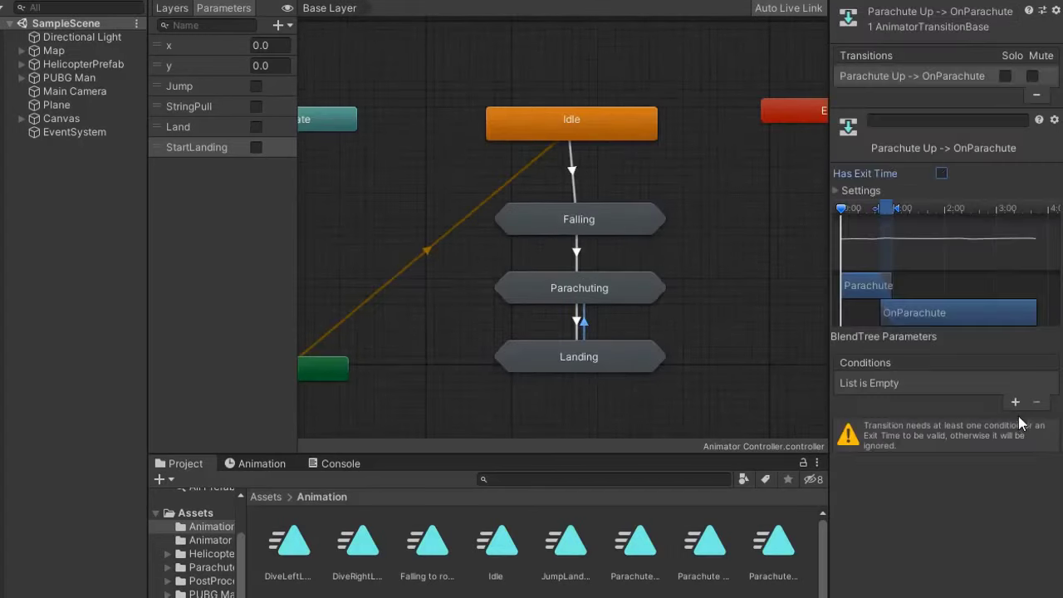
pyautogui.click(1015, 402)
pyautogui.click(897, 383)
pyautogui.click(880, 468)
pyautogui.click(1001, 383)
pyautogui.click(980, 420)
pyautogui.click(1015, 402)
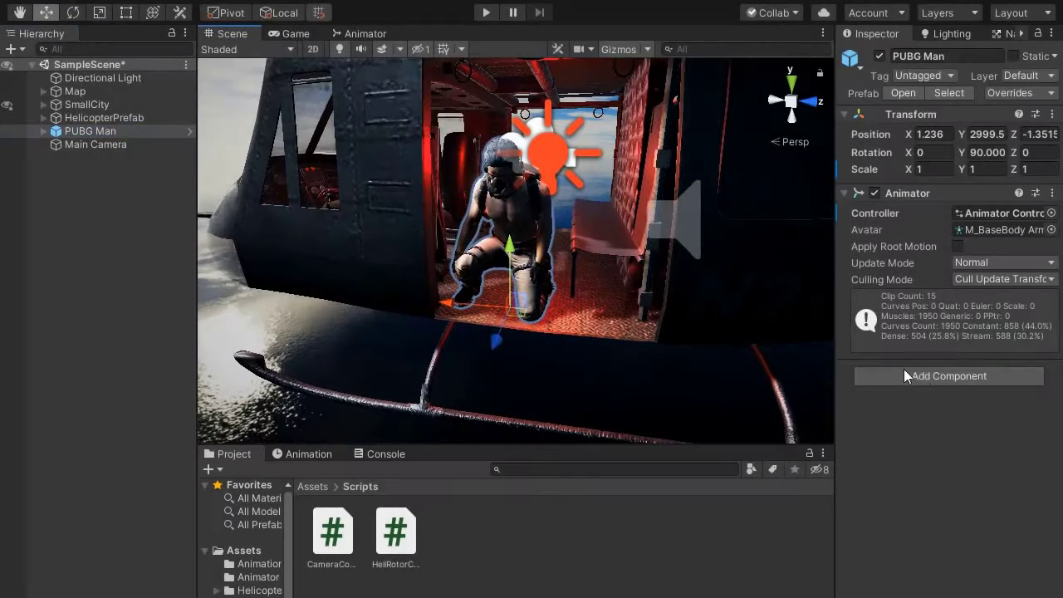
# Add a Capsule Collider to PUBG Man with radius 0.25
pyautogui.click(921, 374)
pyautogui.write('c')
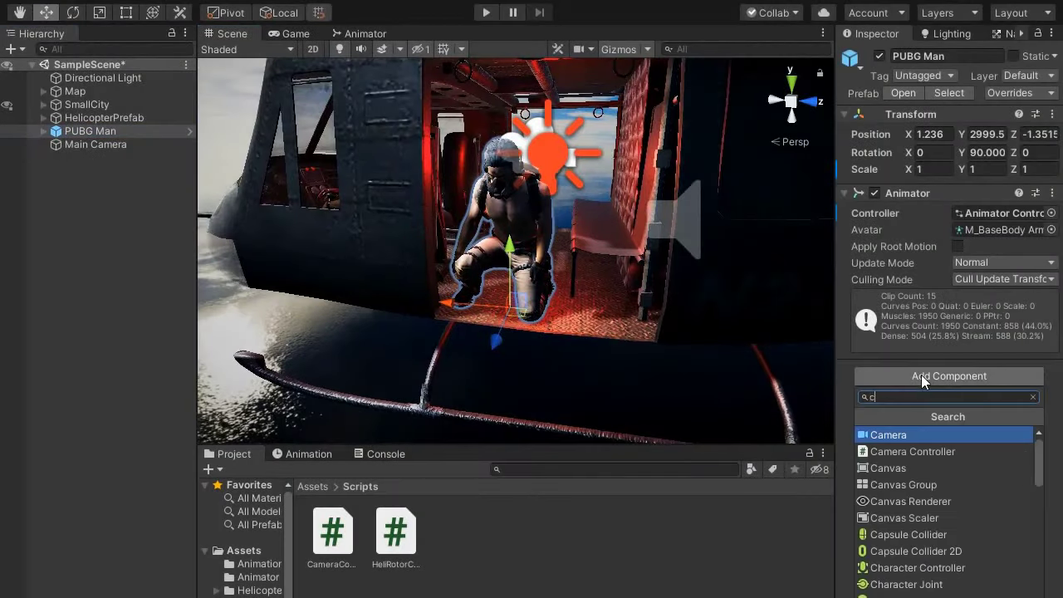
pyautogui.write('aps')
pyautogui.click(905, 435)
pyautogui.click(969, 475)
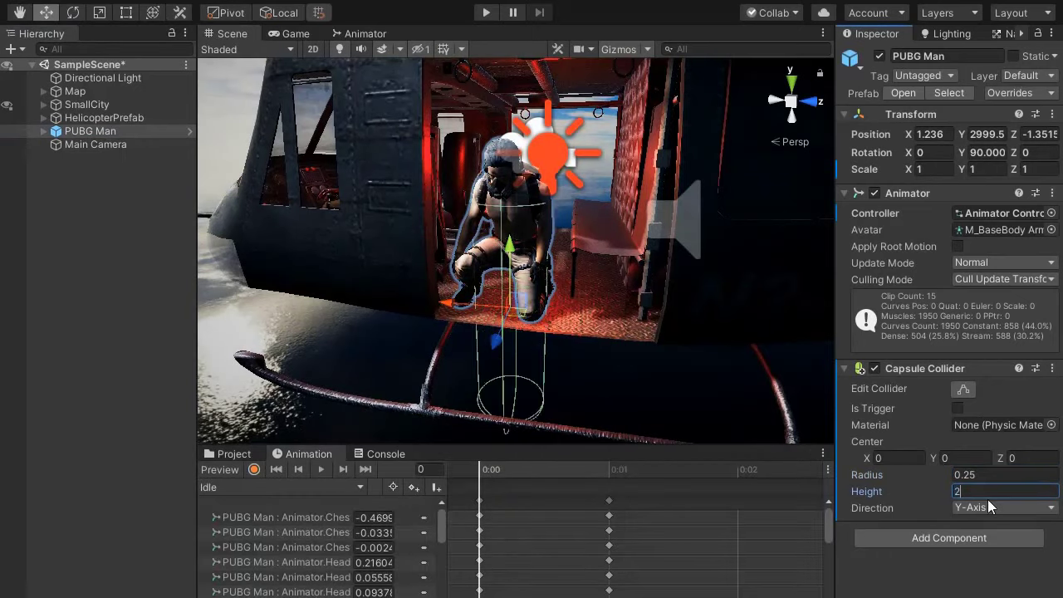
# Add a Rigidbody to PUBG Man using Continuous Speculative collision detection
pyautogui.click(950, 537)
pyautogui.write('rig')
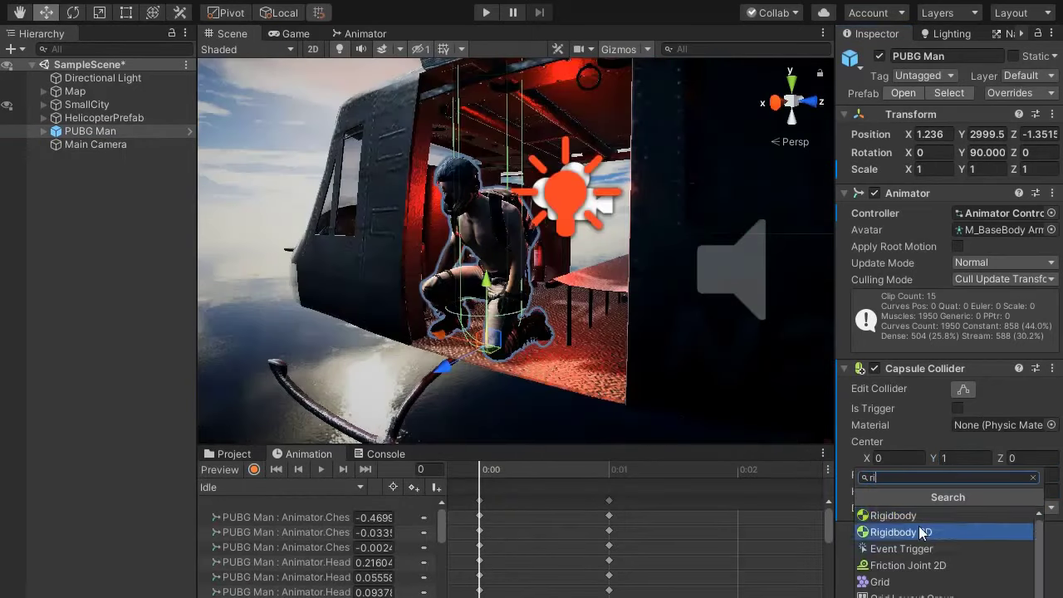
pyautogui.click(905, 513)
pyautogui.click(1010, 534)
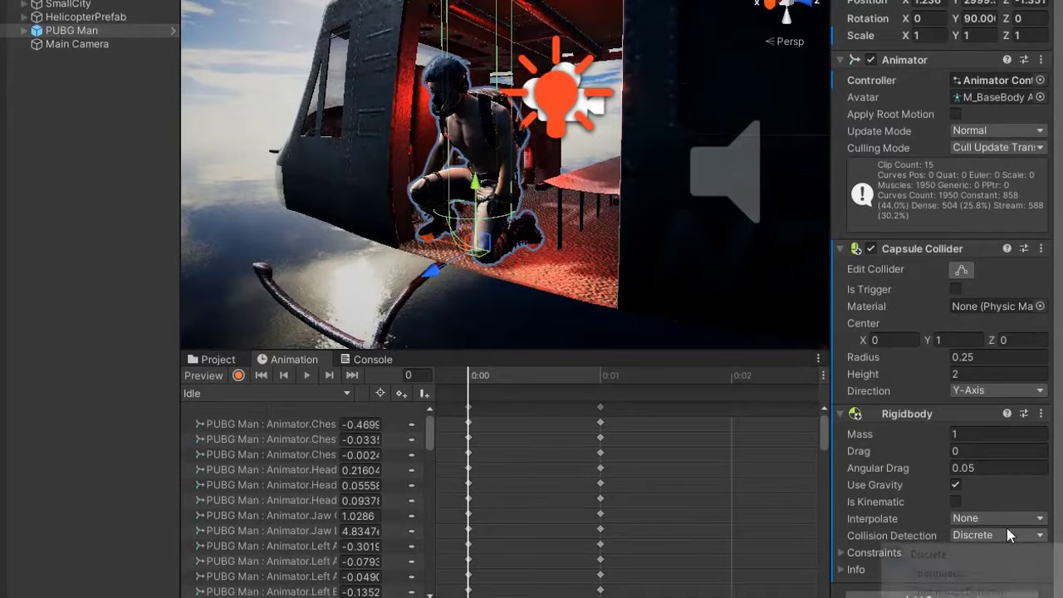
pyautogui.click(931, 581)
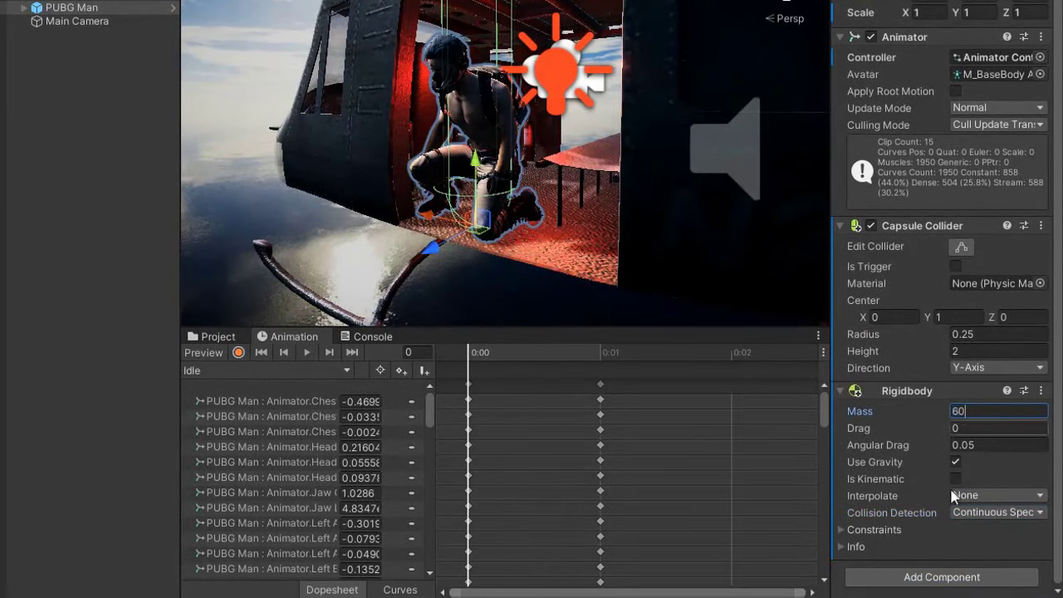
# Collapse both components and create a new C# script named SkyDiver in Scripts
pyautogui.click(907, 390)
pyautogui.click(922, 225)
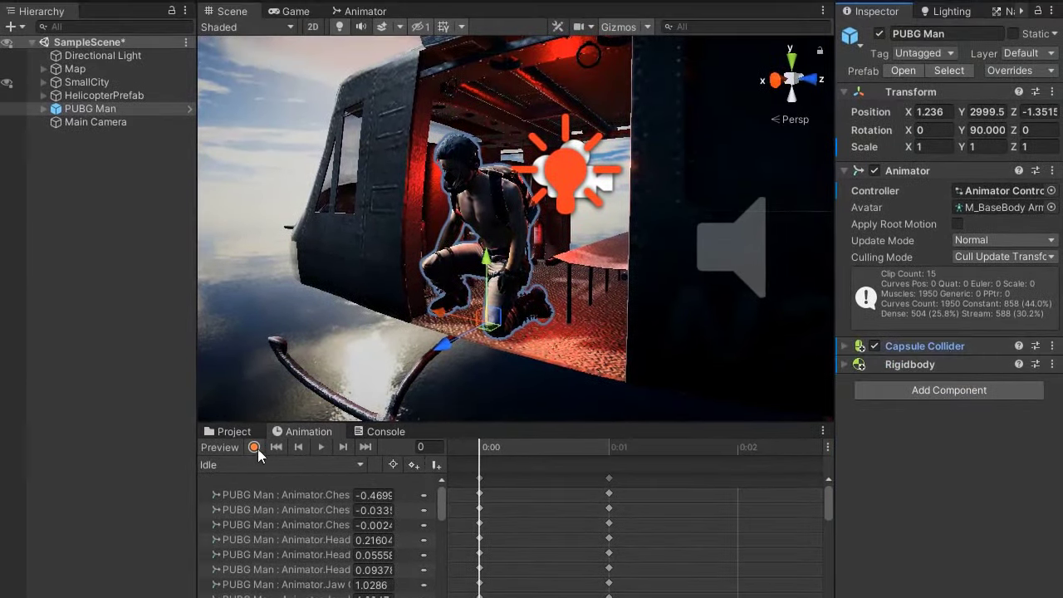
pyautogui.click(233, 431)
pyautogui.rightClick(458, 499)
pyautogui.moveTo(548, 204)
pyautogui.click(751, 78)
# Write using lines for System.Collections.Generic, UnityEngine, UnityEngine.UI and begin the serializable DiverState enum
pyautogui.write('SkyD')
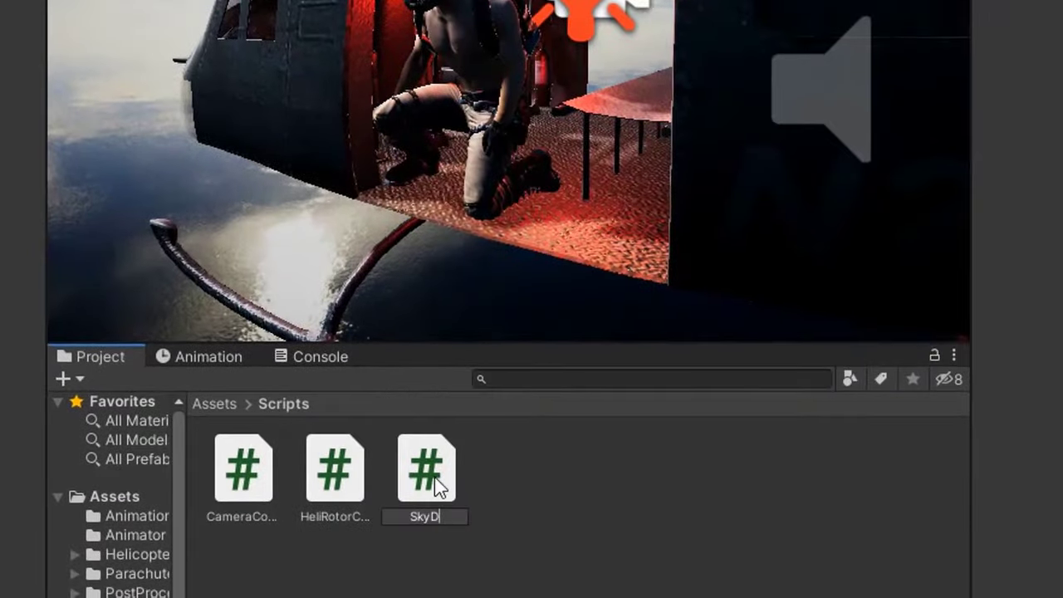
pyautogui.write('iver')
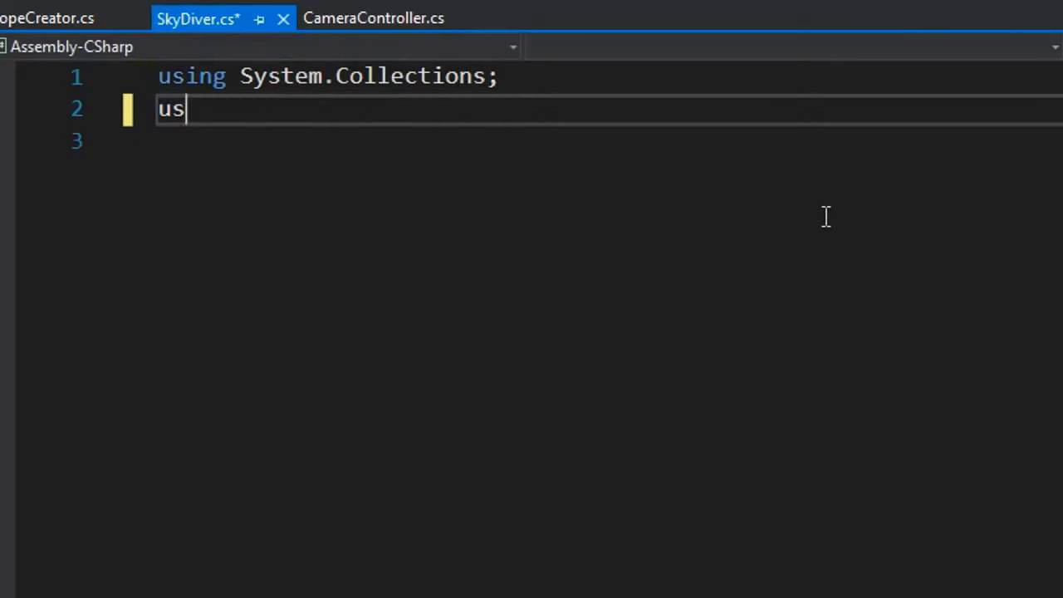
pyautogui.write('ing System.Collections.Generic;')
pyautogui.press('Return')
pyautogui.write('us')
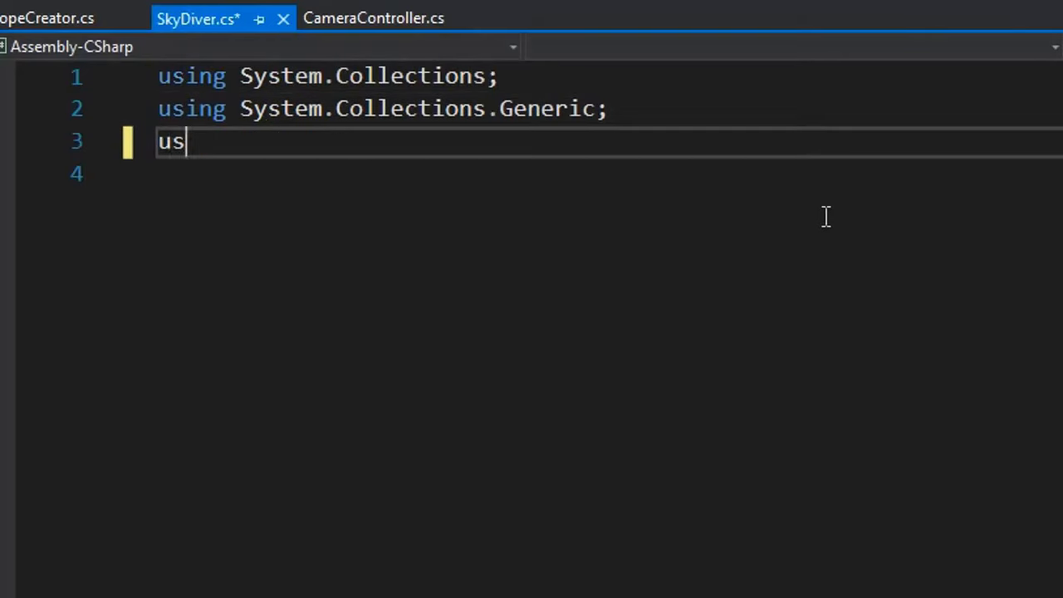
pyautogui.write('ing UnityEngine;')
pyautogui.press('Return')
pyautogui.write('using UnityEngine.UI; [System.Serializable] public enum DiverState { Idle,StartDive,Diving,StringPull,OnParachute,Land')
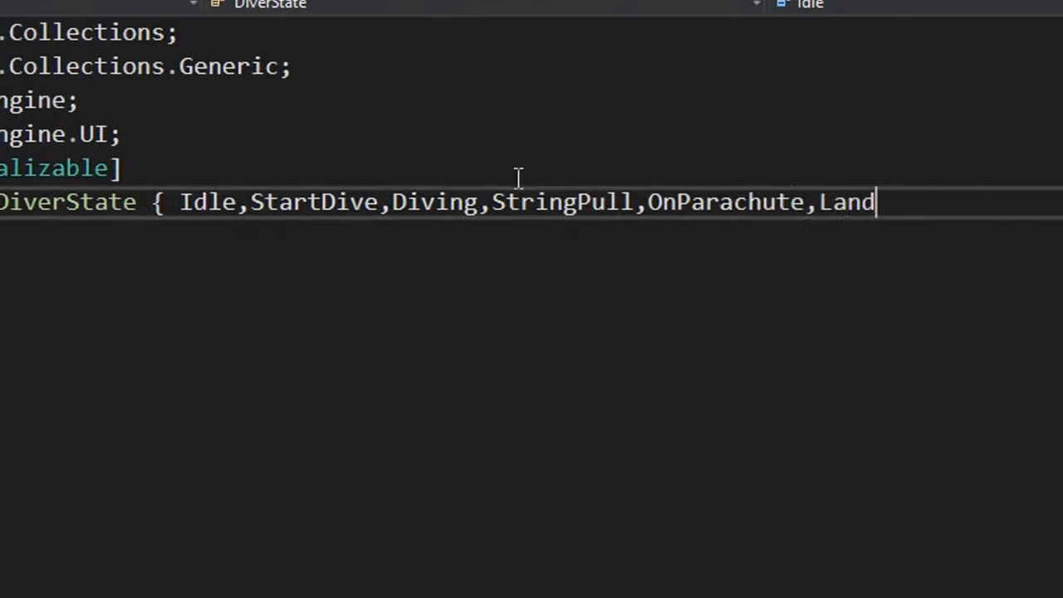
pyautogui.write('ed } public class SkyDiver : MonoBehaviour { public DiverState m_state = DiverState.Idle; public f')
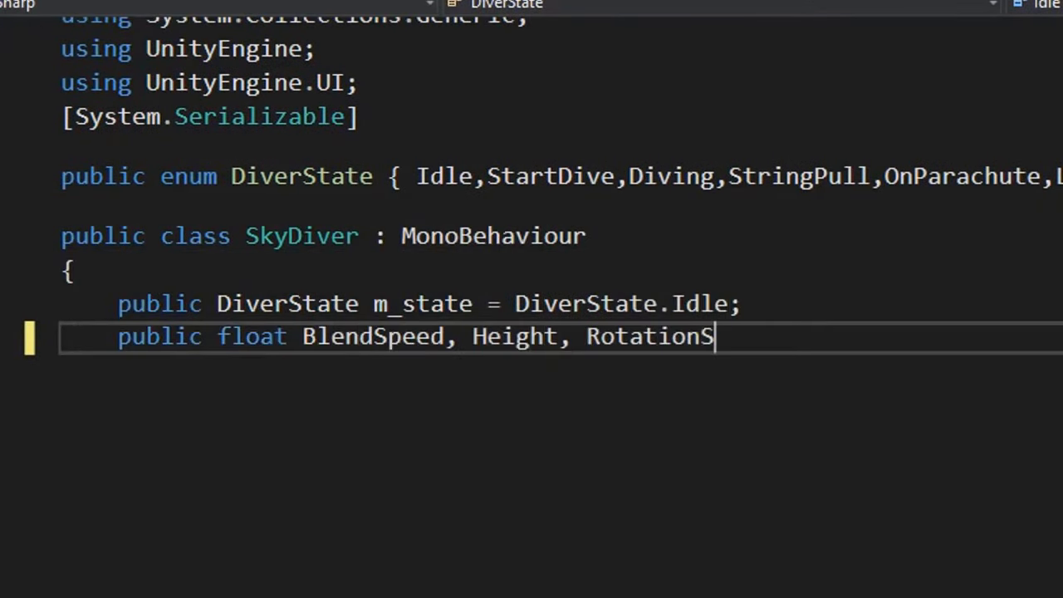
pyautogui.write('peed; public CameraController Cam; public GameObject[] ParachuteModel; public Vector3 FallingVelocity; private Animator m_ani')
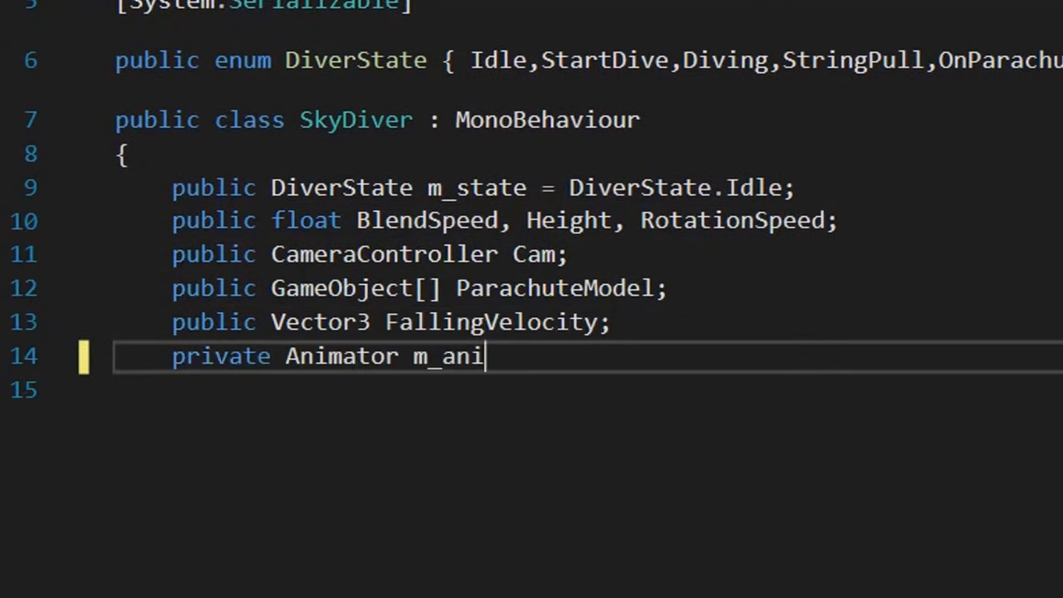
pyautogui.write('mator; private CapsuleCollider m_capsule; private Rigidbody m_rigidbody; Vector2 input, inputBlend; bool IsGrounded,JumpInpu')
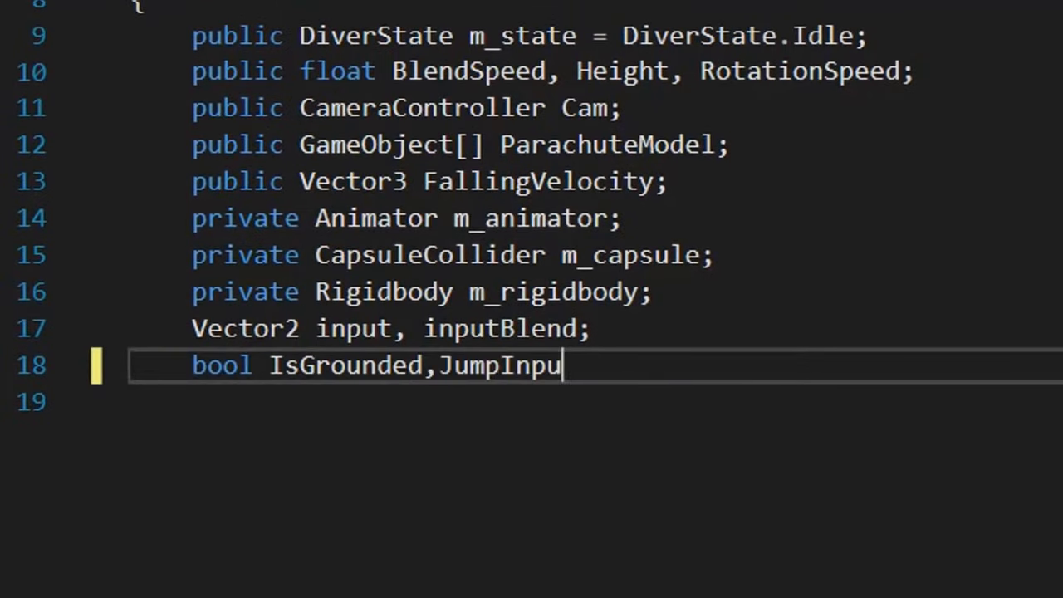
pyautogui.write('t,StringPull;')
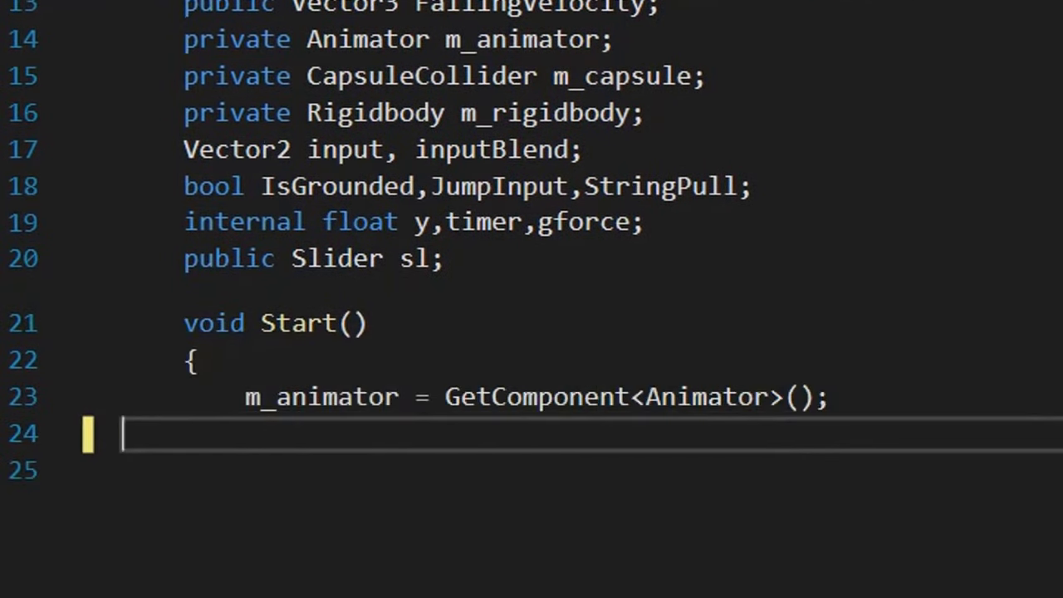
pyautogui.write(' internal float y,timer,gforce; public Slider sl; void Start() { m_animator = GetComponent<Animator>(); m_capsule = GetComponent<CapsuleCollider>(); m_rigidbody = GetComponent<Rigidbody>();  }  void LateUpdate() { ')
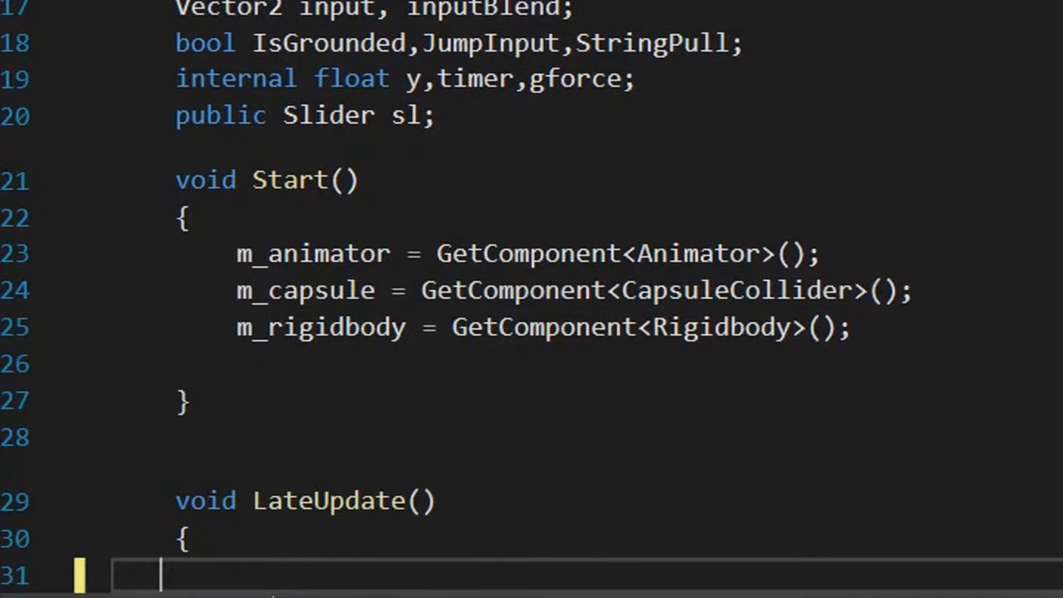
pyautogui.write('sl.value = Height; sl.GetComponentInChildren<Text>().text = Height.ToString(); InputUpdate(); timer = Mathf.M')
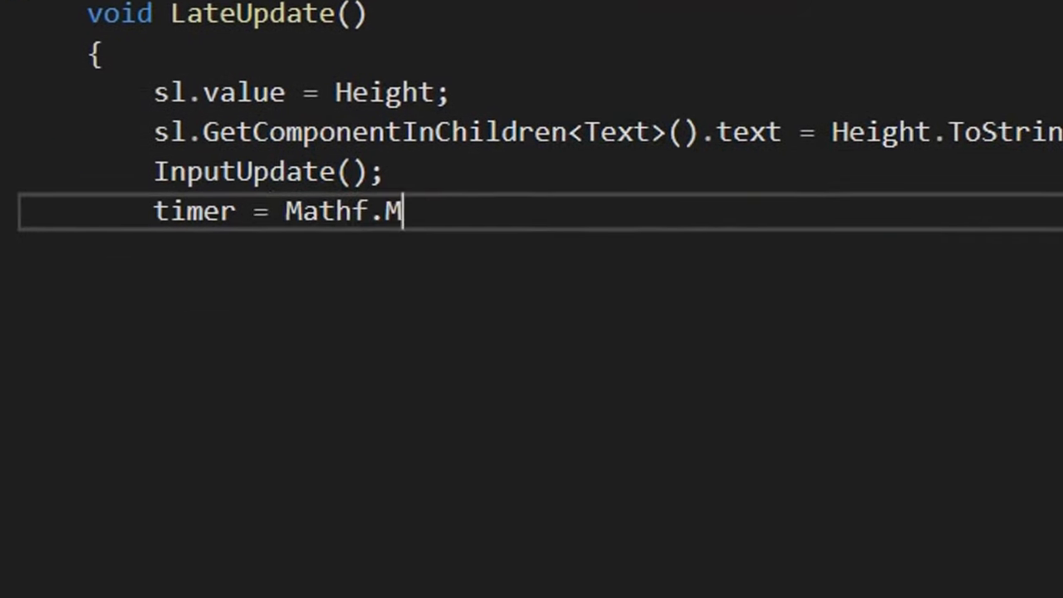
pyautogui.write('oveTowards(timer, 0.0f, Time.deltaTime); switch (m_state) { case DiverState.Idle: OpenParachut')
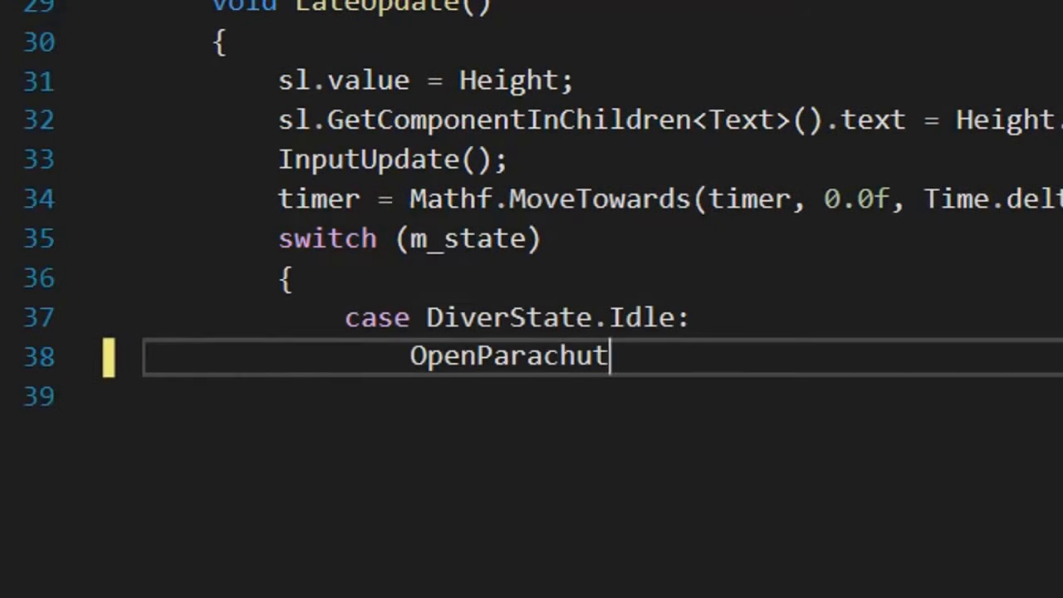
pyautogui.write('e(false);')
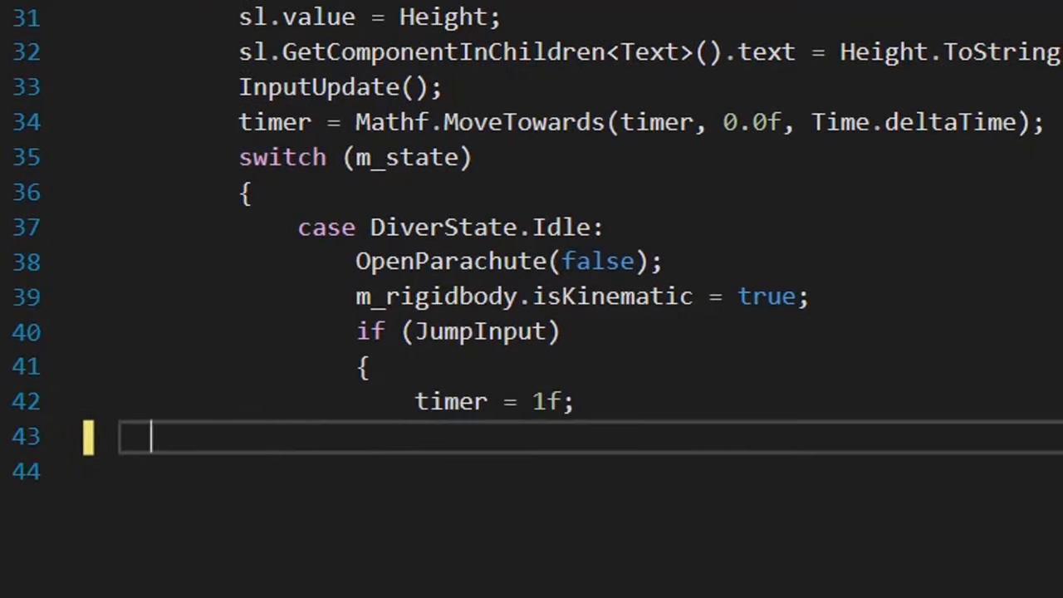
pyautogui.write(' m_rigidbody.isKinematic = true; if (JumpInput) { timer = 1f; m_state++; } break; .StartDive: m_rigid')
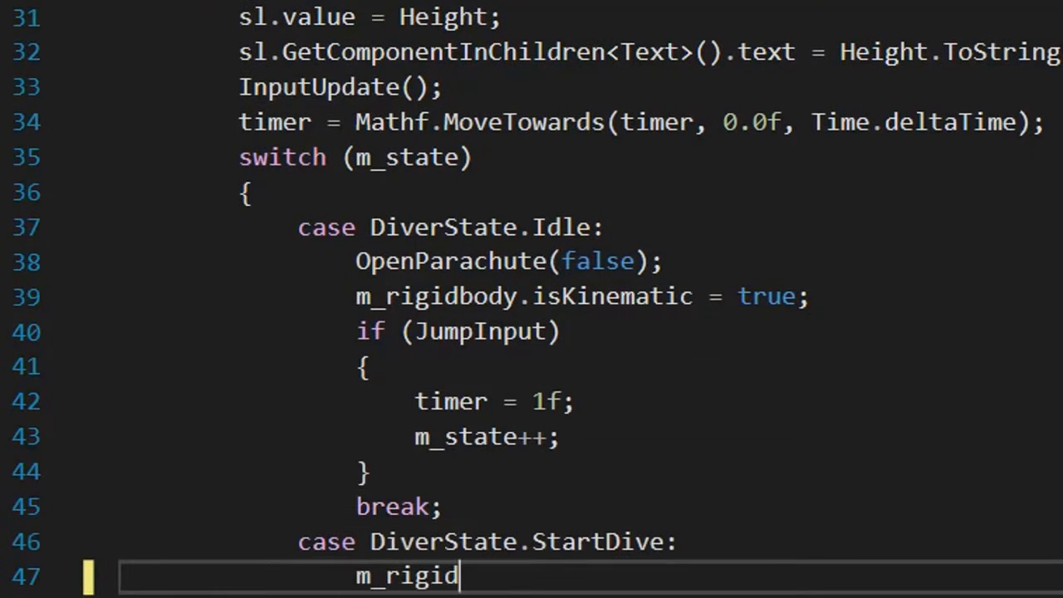
pyautogui.write('body.isKinematic = false; e); m_rigidbody.Ad')
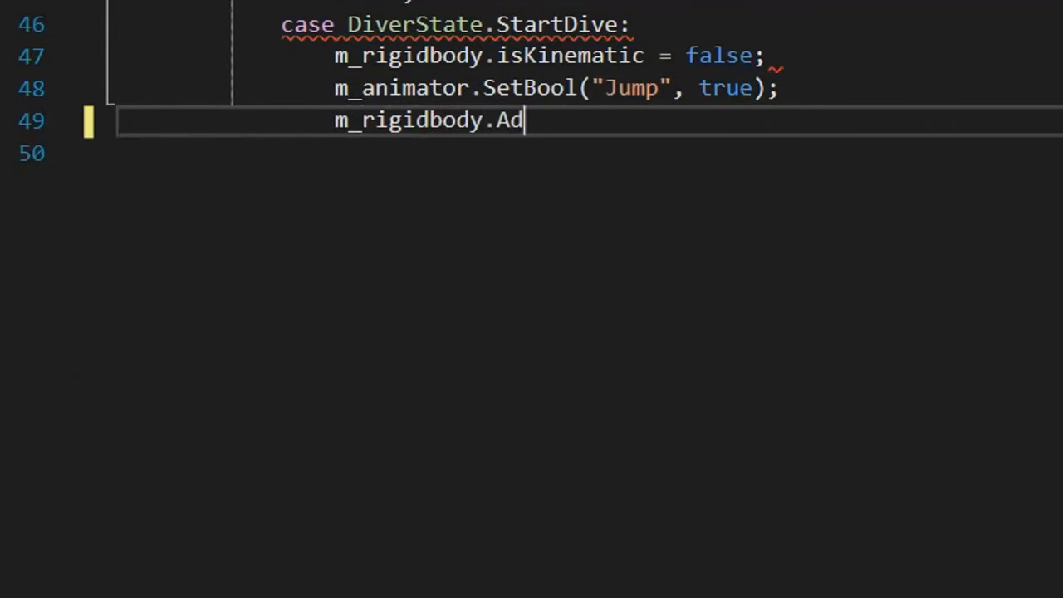
pyautogui.write('dForce(transform.forward * 20f, ForceMode.')
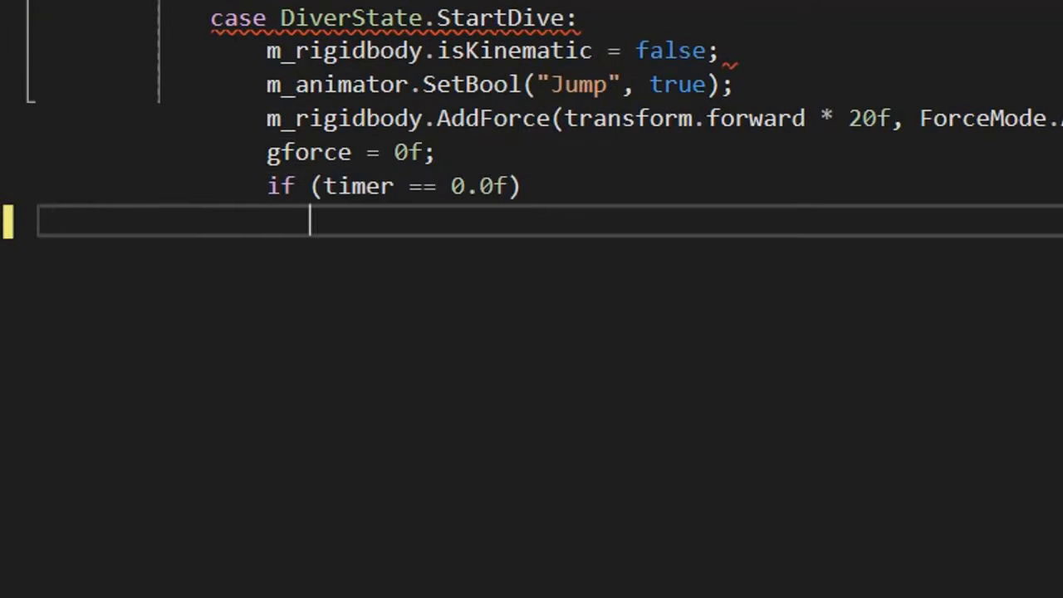
pyautogui.write('Impulse); gforce = 0f; if (timer == 0.0f) m_state++; break; case DiverState.Diving: m_capsule.direction = 2; PlayerRotati')
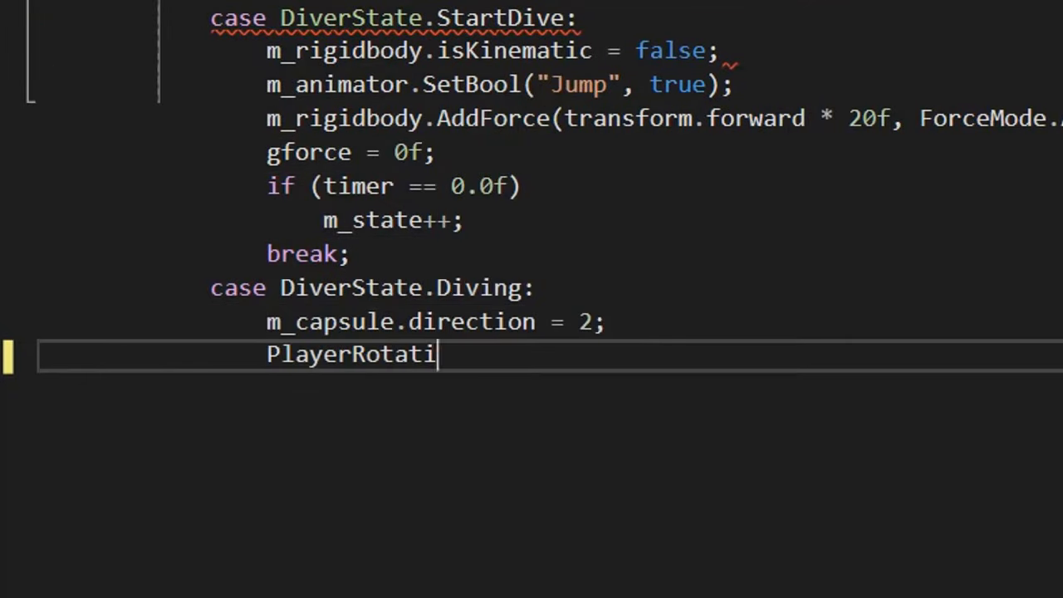
pyautogui.write('on(0f, 60f); AirMovement(FallingVelocity, true); if(StringPull) { m_animat')
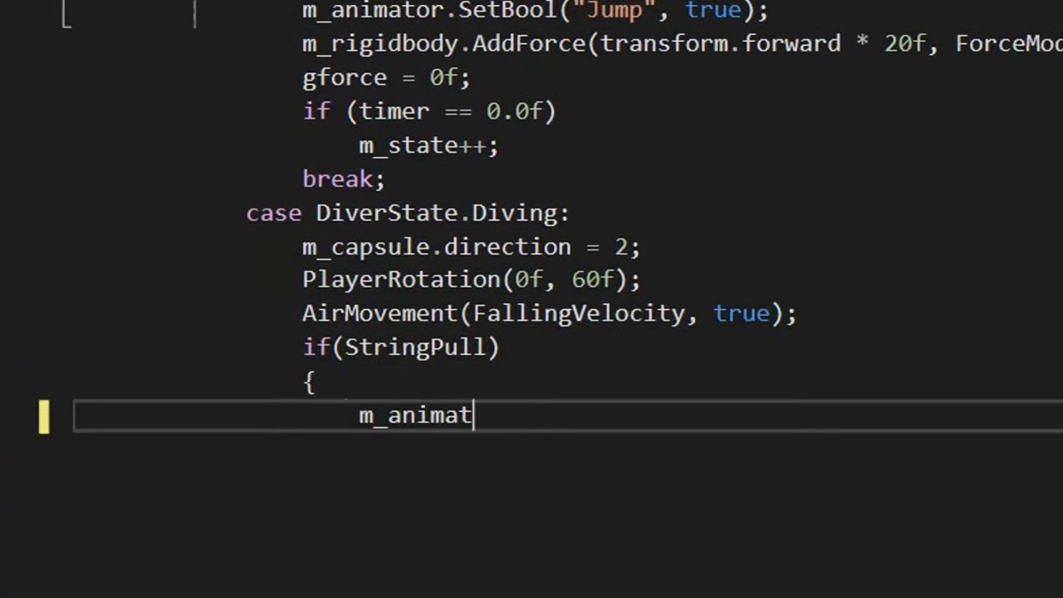
pyautogui.write('or.SetBool("Jump", false);')
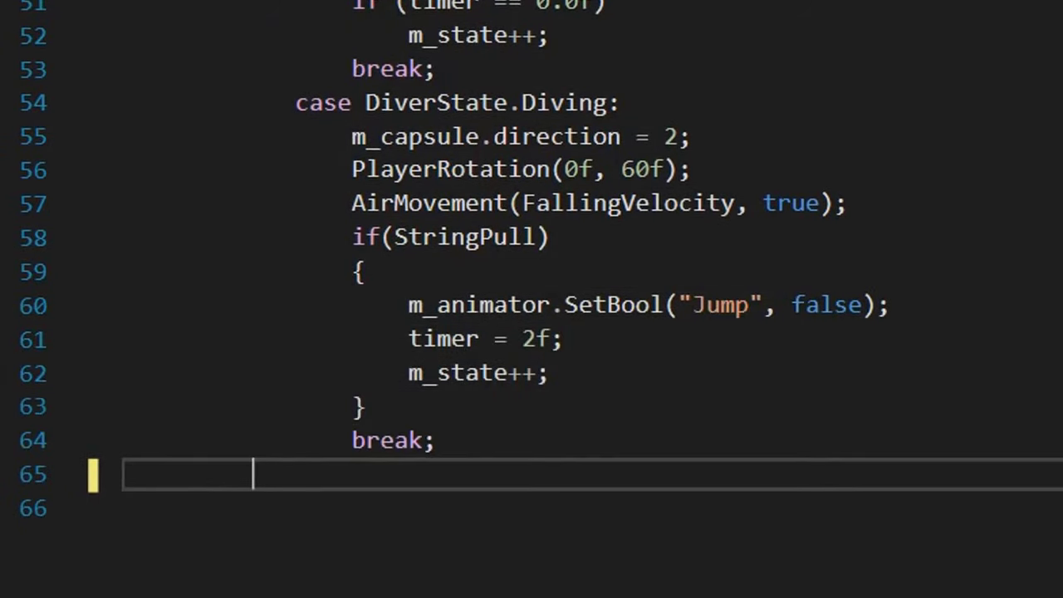
pyautogui.write(' timer = 2f; m_state++; } break; case DiverState.StringPull: ingPull", true); PlayerRotation(0, 0); ')
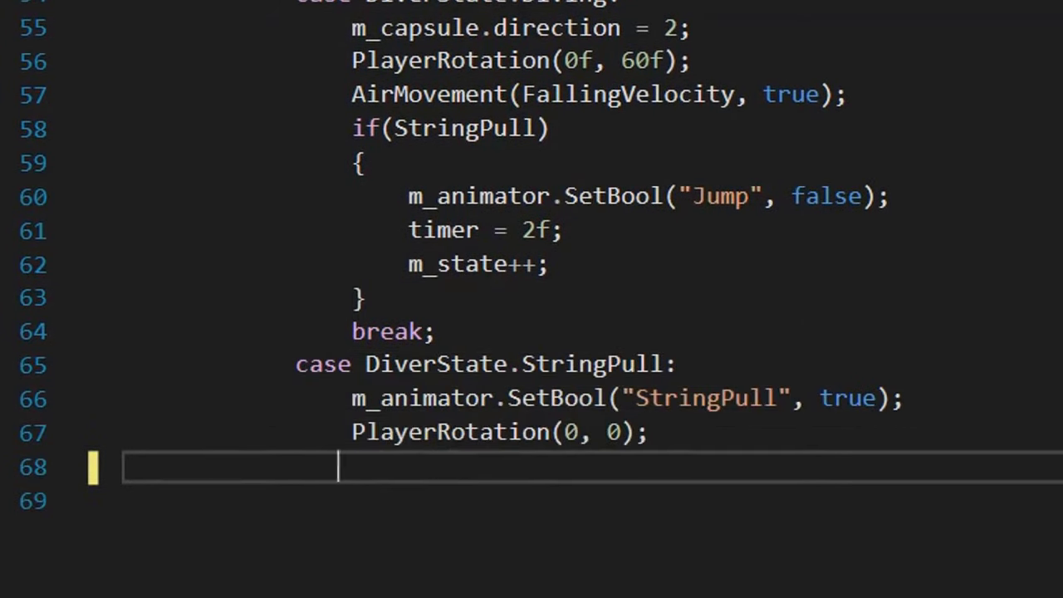
pyautogui.write('if (timer < 0.5f) OpenParachute(true); if(timer == 0.0f) { m_animator')
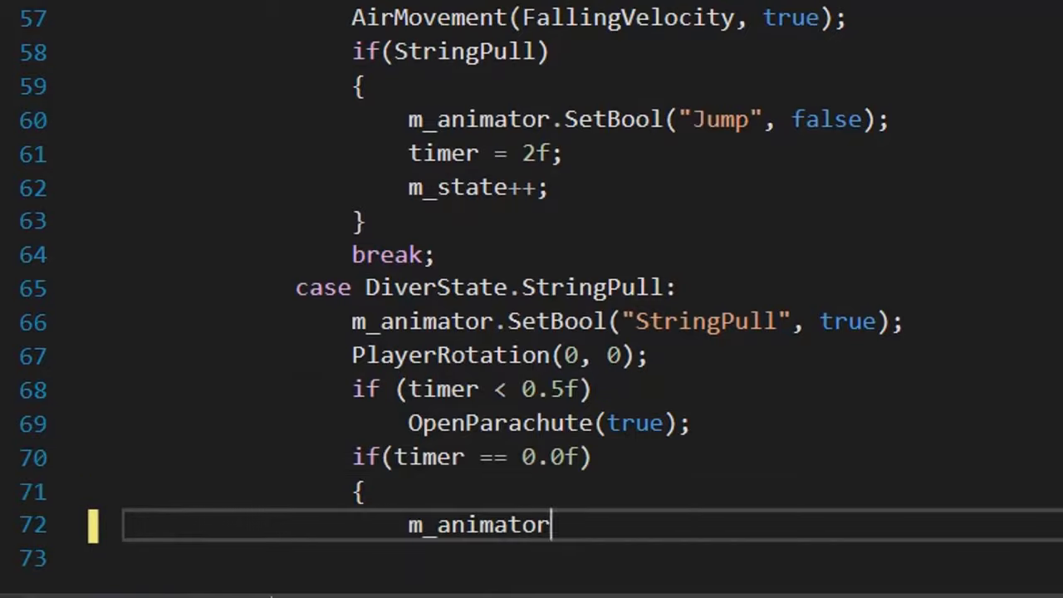
pyautogui.write('.SetBool("StringPull", false); m_state++; } break; case')
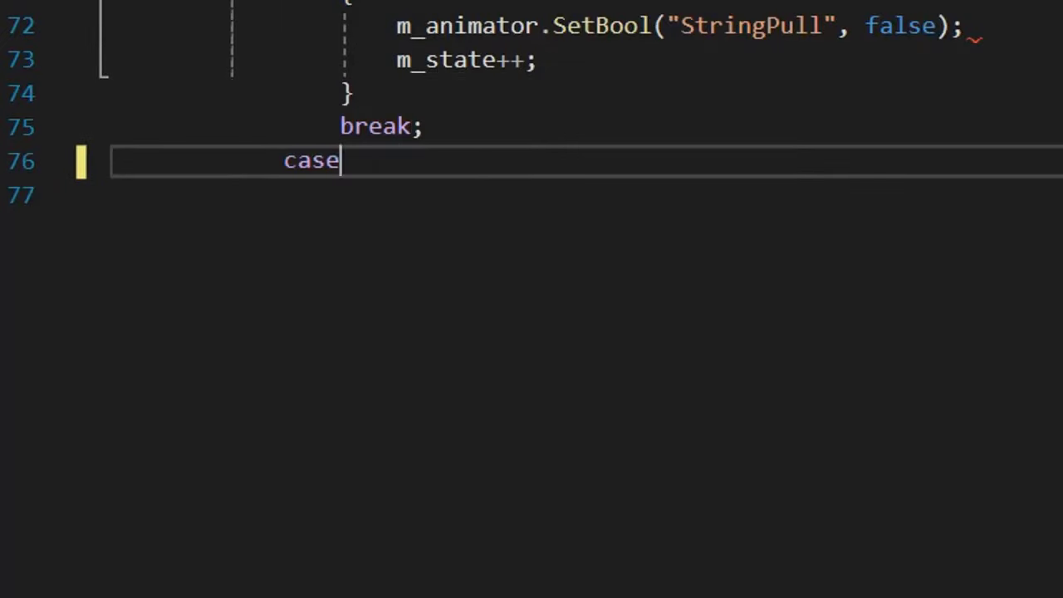
pyautogui.write(' DiverState.OnParachute:')
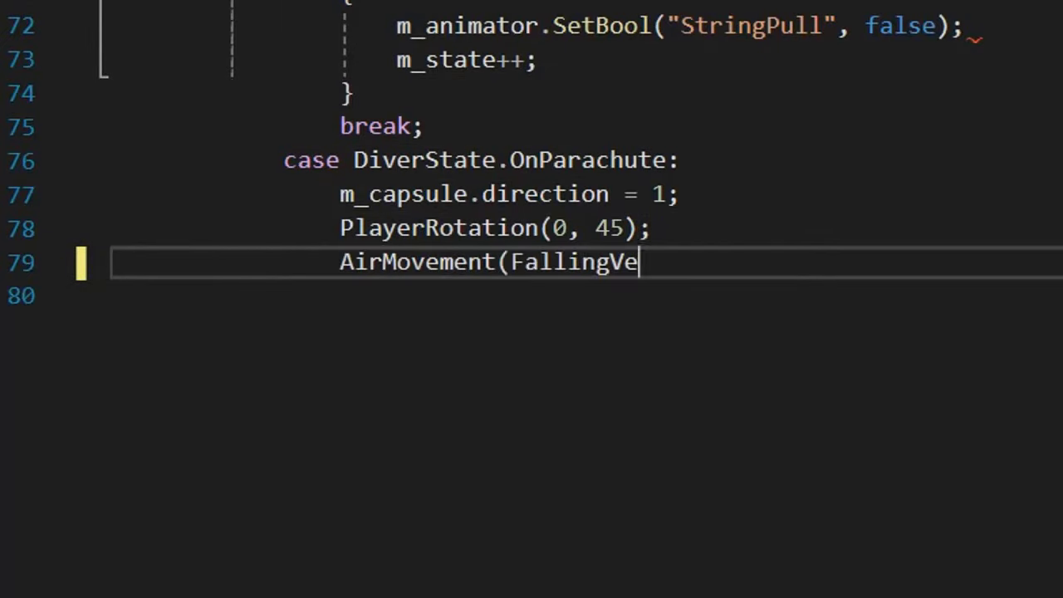
pyautogui.write(' m_capsule.direction = 1; PlayerRotation(0, 45); locity/2f, false);')
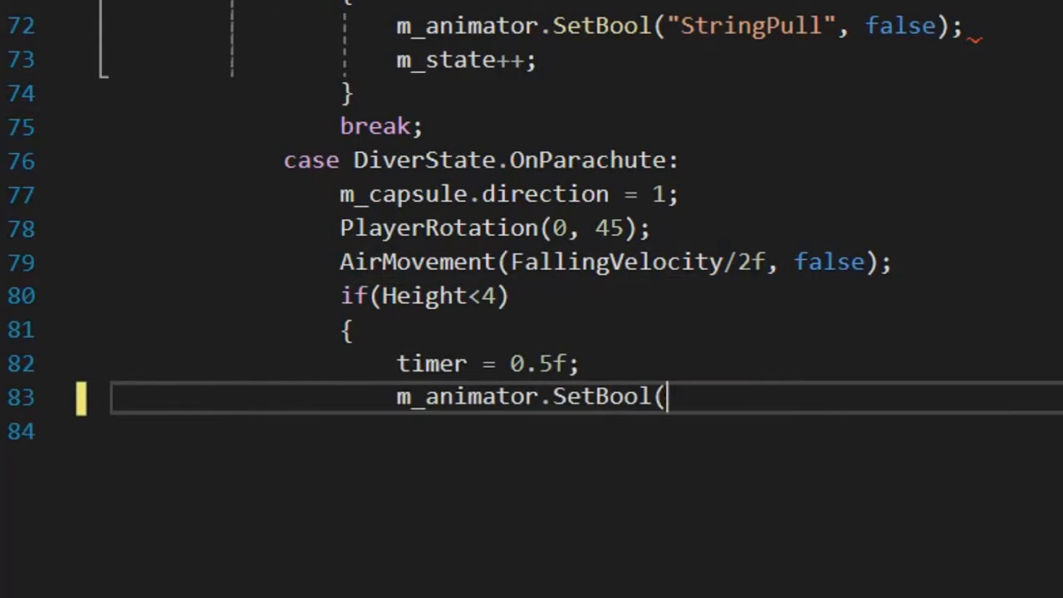
pyautogui.write(' if(Height<4) { timer = 0.5f; "StartLanding", true);')
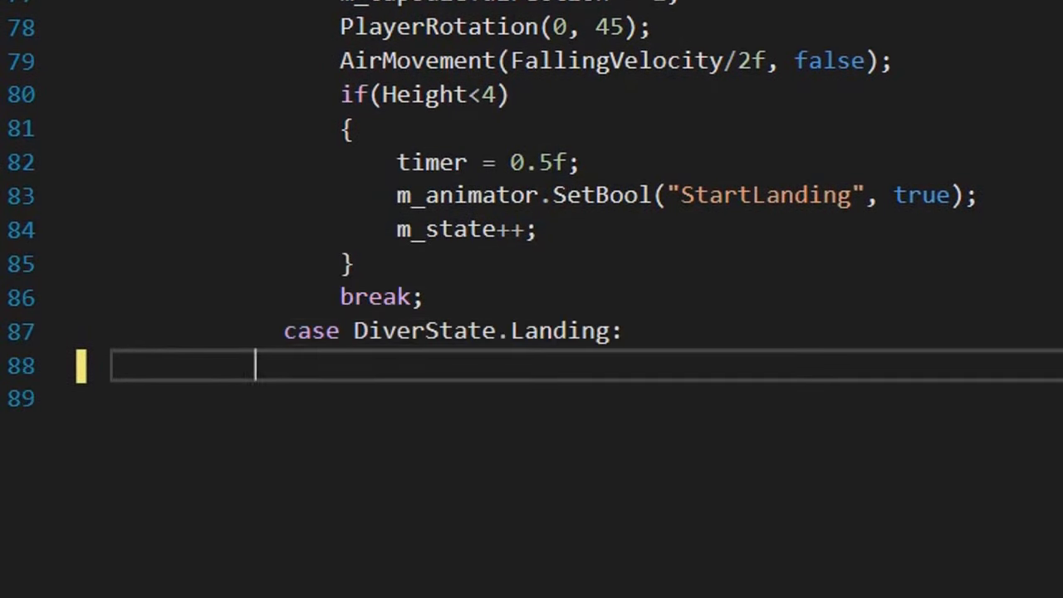
pyautogui.write(' m_state++; } break; case DiverState.Landing: PlayerRotation(0, 0);')
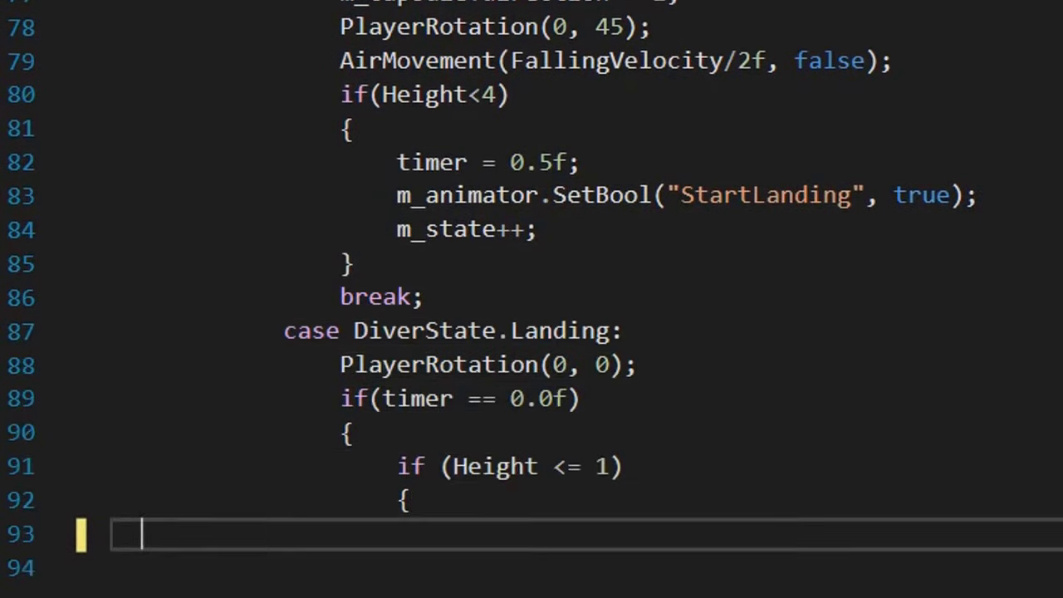
pyautogui.write(' if(timer == 0.0f) { if (Height <= 1) { tBool("Land", true); OpenParachute(false); }else ')
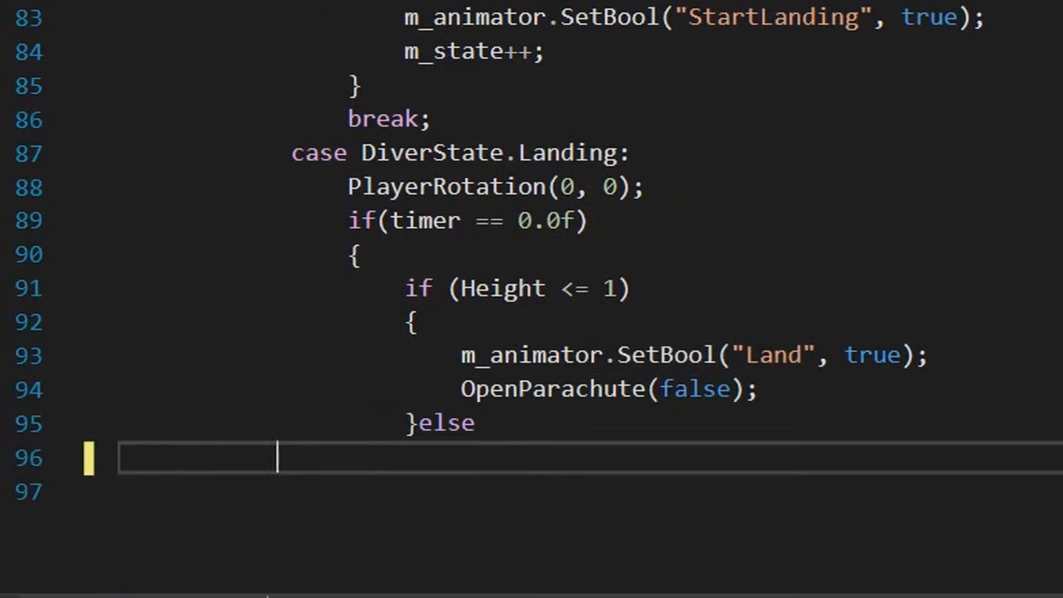
pyautogui.write('{ m_animator.SetBool("StartLanding", false); m_state = DiverState.OnParachute; ')
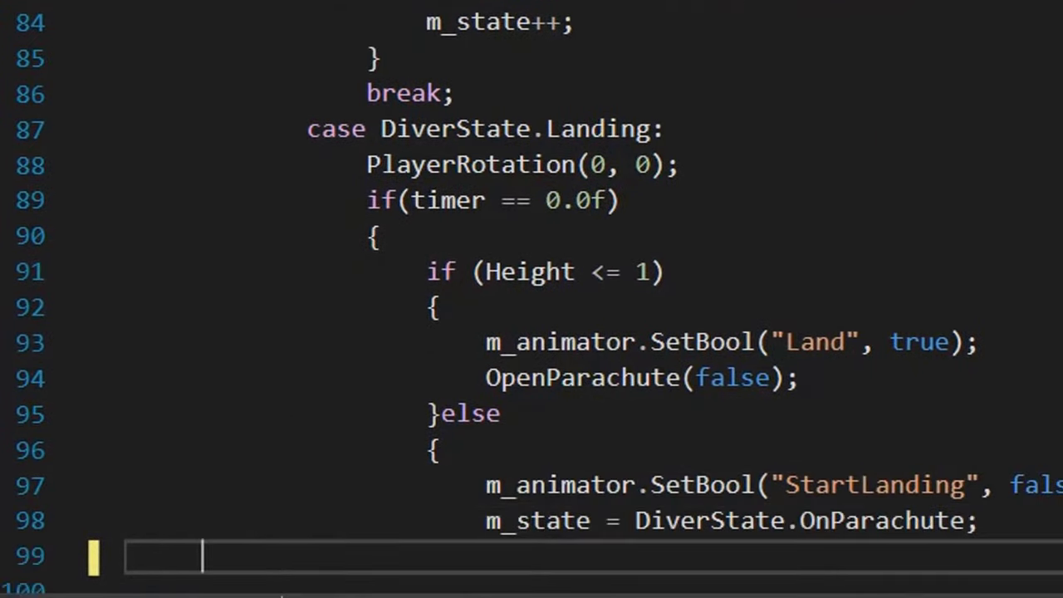
pyautogui.write('} ')
pyautogui.write('CheckGroundDistance();  } void OpenP')
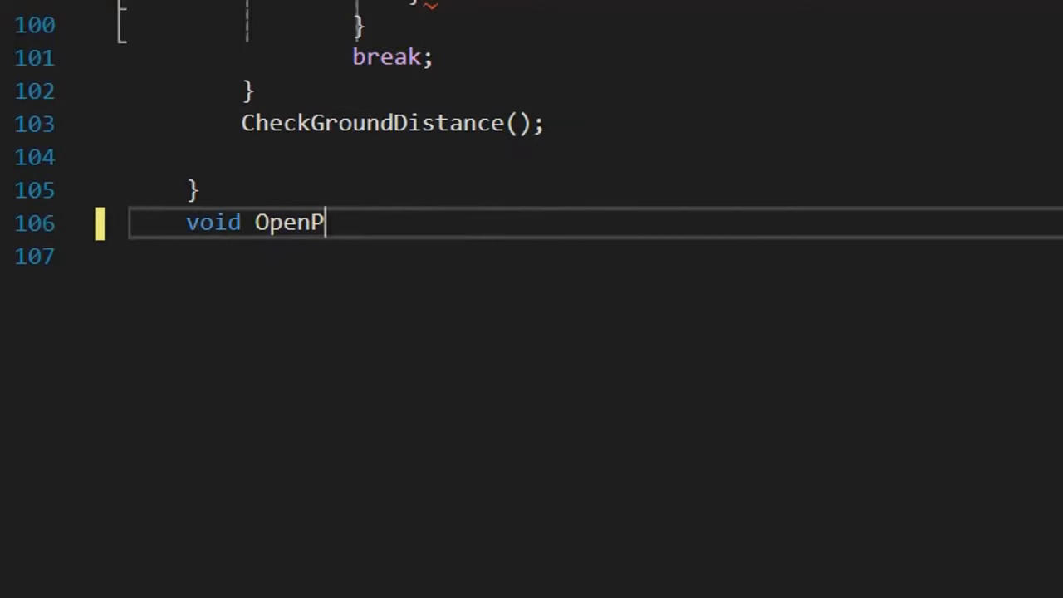
pyautogui.write('arachute(bool c) { foreach (var obj in ParachuteModel) obj.SetActive(c); } void InputUpdate() { i')
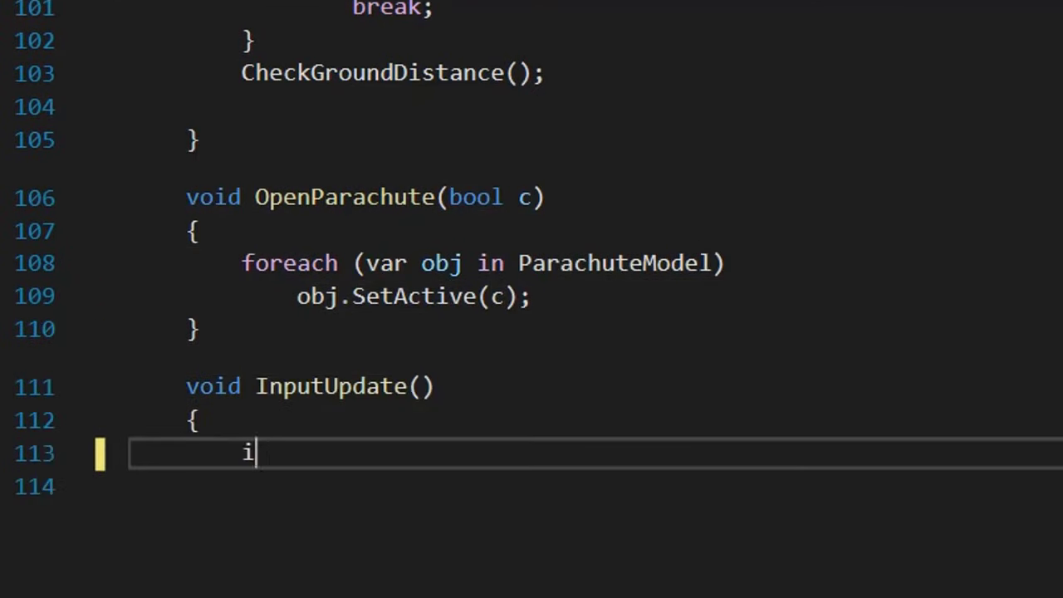
pyautogui.write('nput.x = Input.GetAxis("Horizontal"); input.y = Input.GetAxis("Vertical"); inputBlend = Vector2.Lerp(inputBlend, input, Time.')
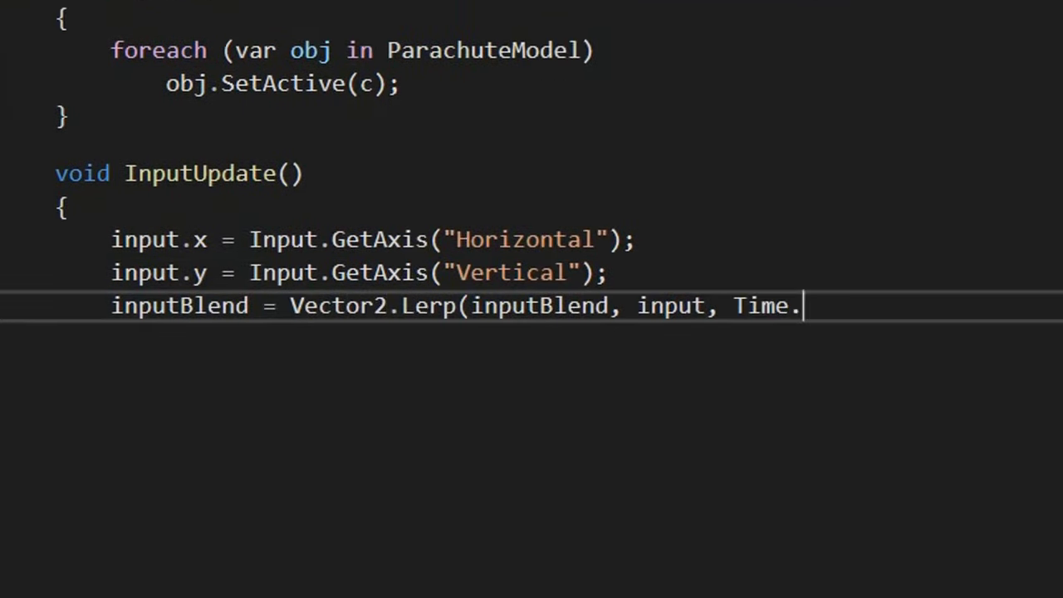
pyautogui.write('deltaTime); Juce); StringPull = Input.GetKey(KeyCode.E); m_animator.Se')
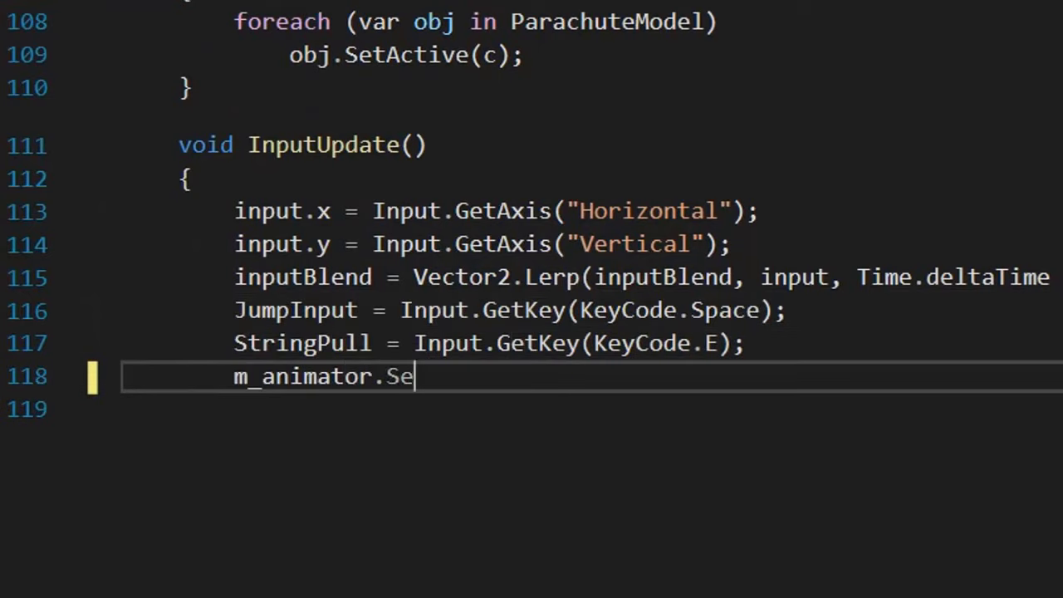
pyautogui.write('tFloat("x", inputBlend.x); y); } void AirMovement(Vector3 v,bool Gravity) { i')
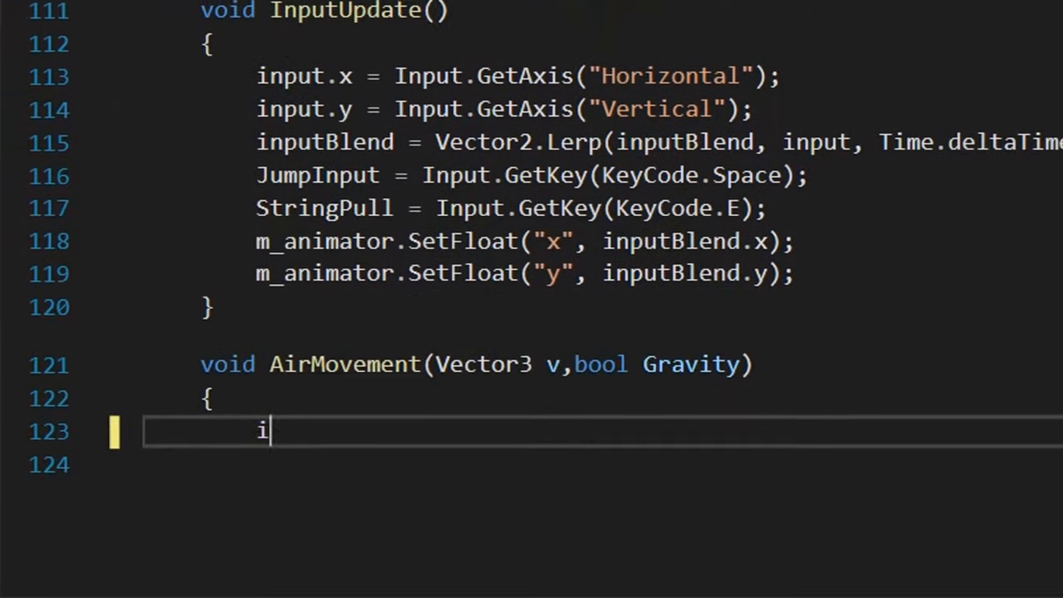
pyautogui.write('f (Gravity) gforce += Time.deltaTime * 9.98f; else gforce = Mathf.MoveTowards(gforce, 0.0f, Time.deltaTime *  ')
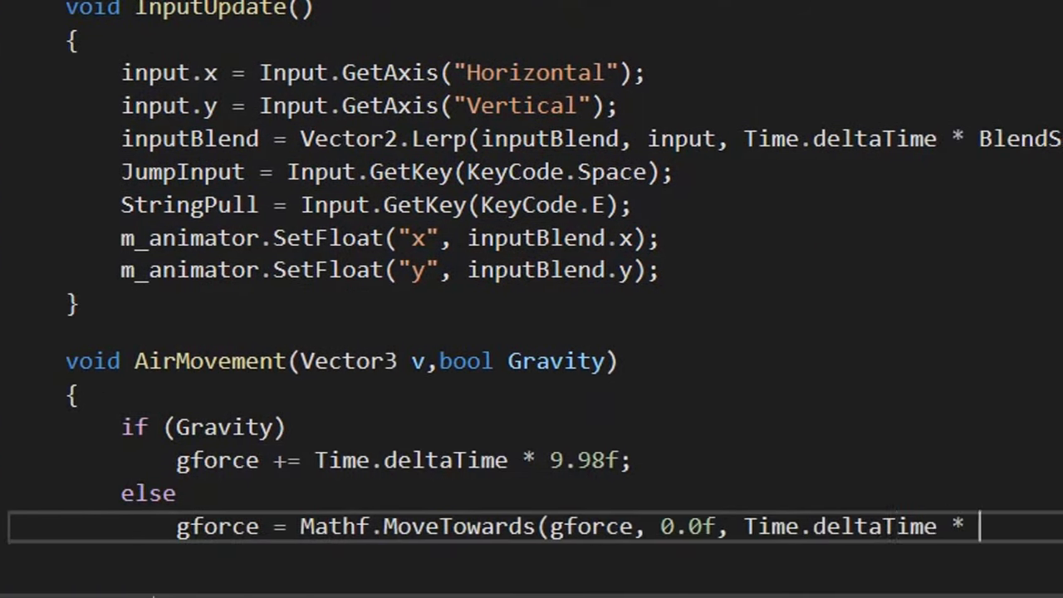
pyautogui.write('m_rigidbody.velocity = transform.right * v.x * inputBlend.x * Mathf.Clamp(inputBlend.')
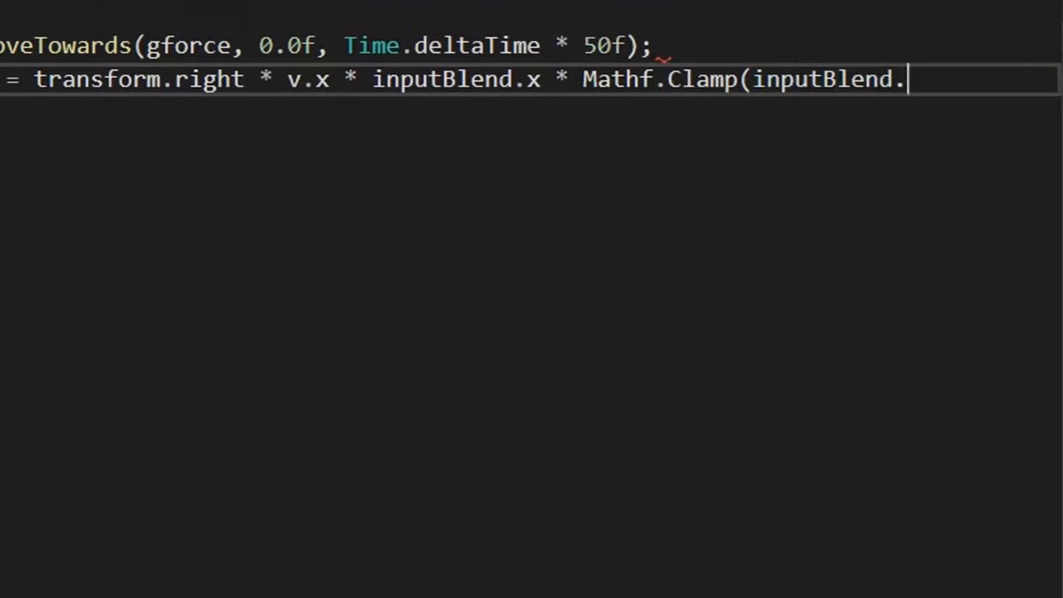
pyautogui.write('y, 0, 1) + Vector3.down * (v.y + gforce + Mathf.Clamp(inputBlend.y, 0, -0.5f, 0)) + transform.forward * v.z * Mathf.C')
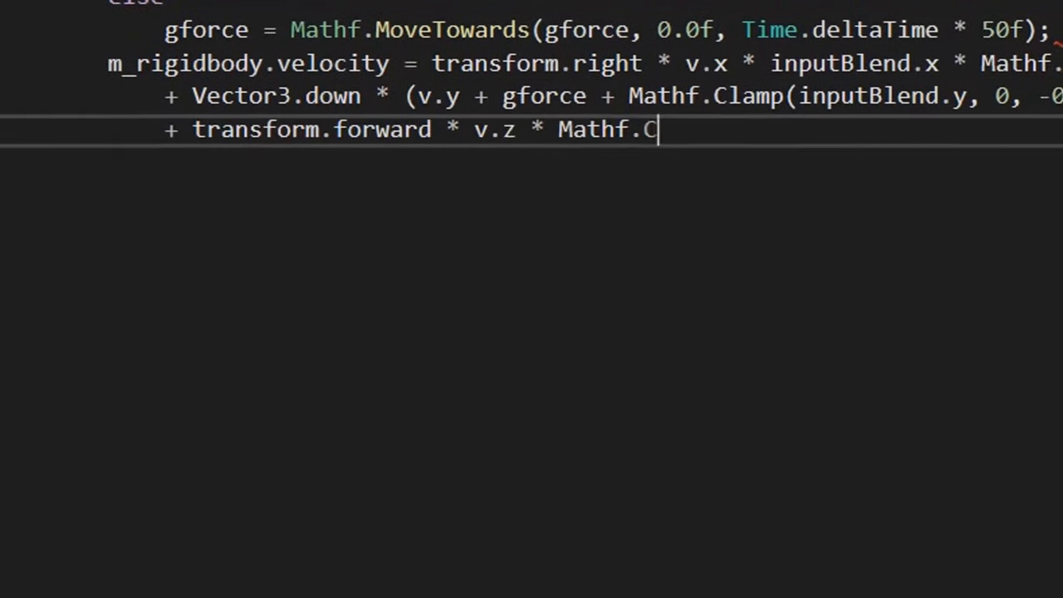
pyautogui.write('lamp(inputBlend.y, 0')
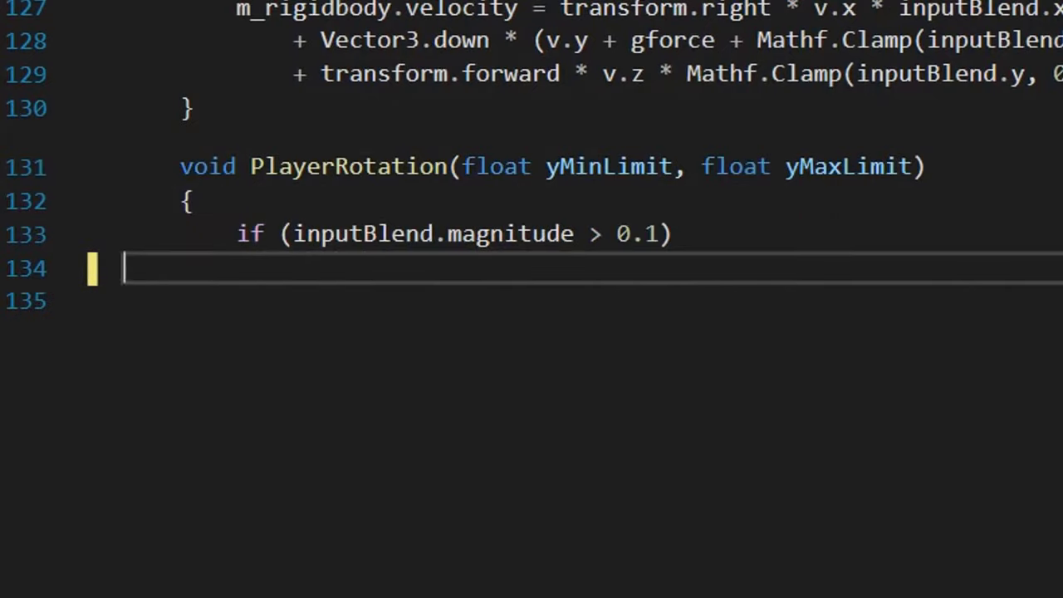
pyautogui.write('.5f, 1f); } void PlayerRotation(float yMinLimit, float yMaxLimit) { if (inputBlend.magnitude > 0.1) Clamp(Cam.y, yMinLimit, yMaxLimit), Time.deltaTime * 50f); else y = Mathf.MoveTowards(')
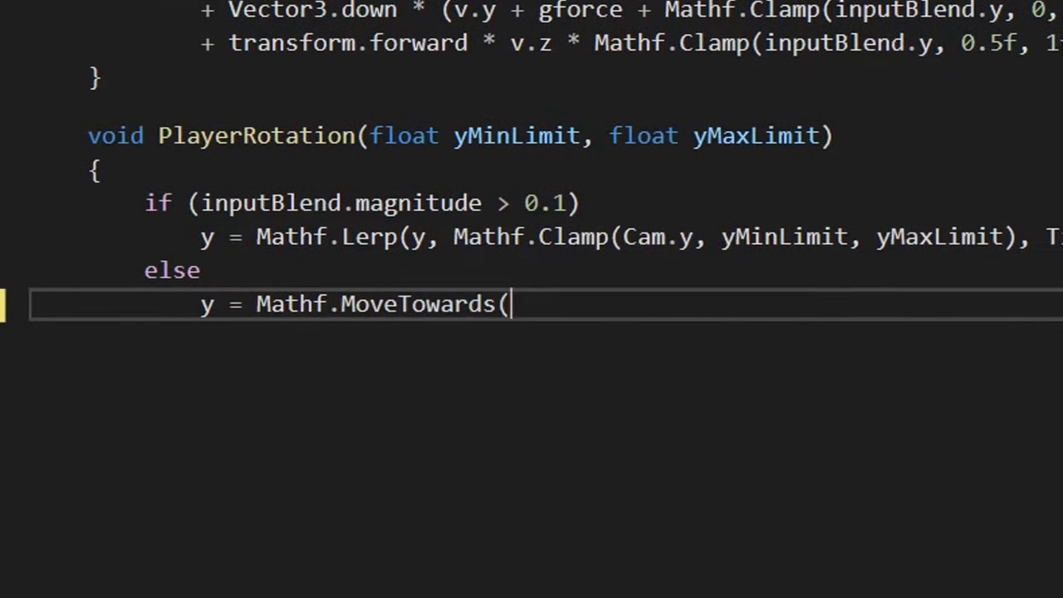
pyautogui.write('y, 0.0f, Time.deltaTime * 50f); ')
pyautogui.write('n.AngleAxis(Cam.x+25*inputBlend.x*inputBlend.y, Vector3.up) * Quaterni')
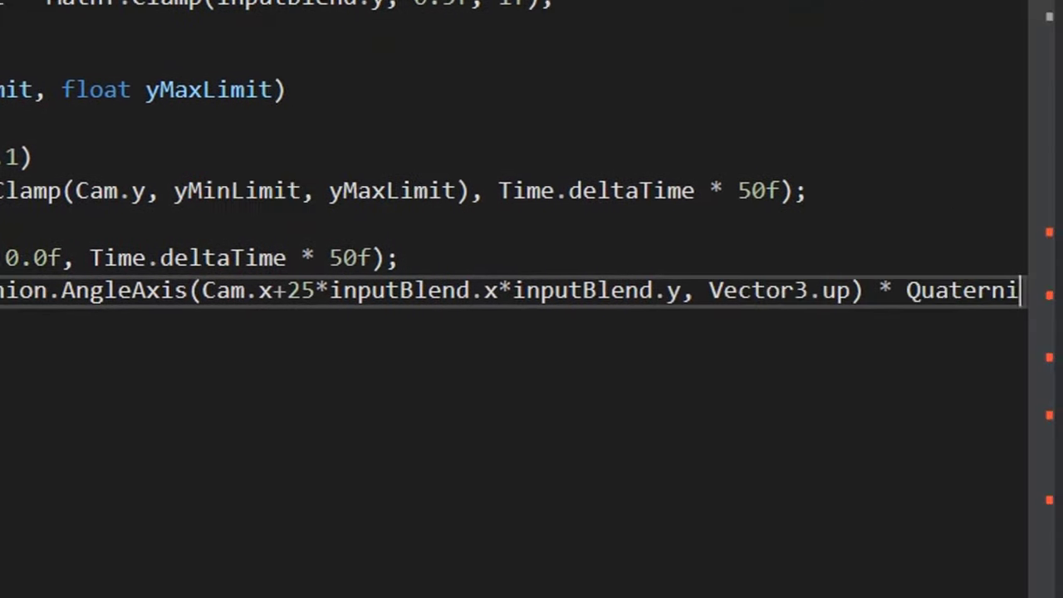
pyautogui.write('on.AngleAxis(y, Vector3.right); transform.rotation = Quaternion.Slerp(transform.rotation, rotation, Time.deltaTime * RotationSpee')
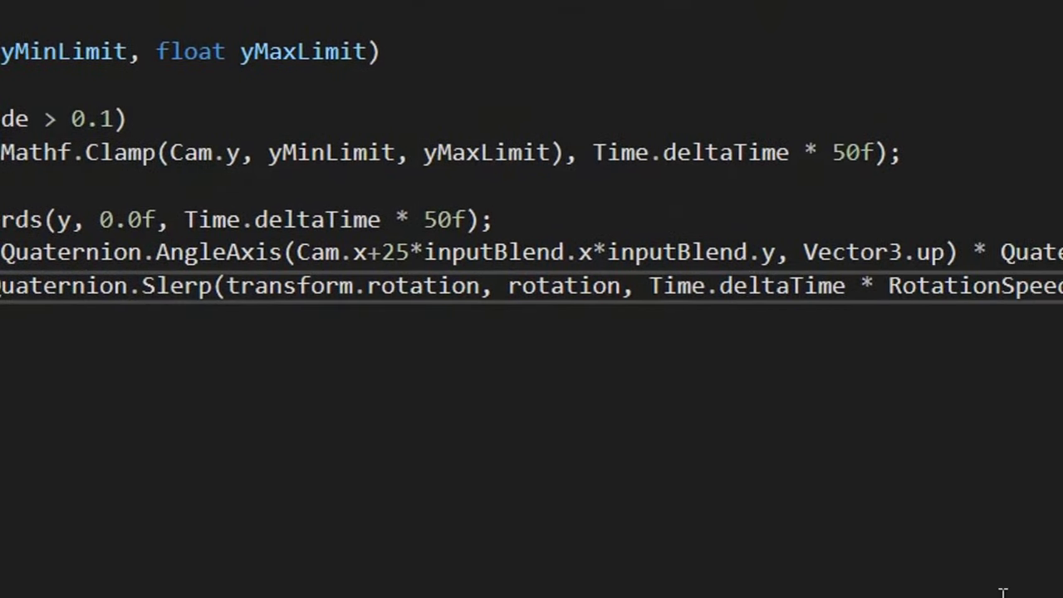
pyautogui.write('d); } void CheckGroundDistance() { RaycastHit hit; if (Physics.Raycast(transform.position + Vector3.up * 0.2f, Vect')
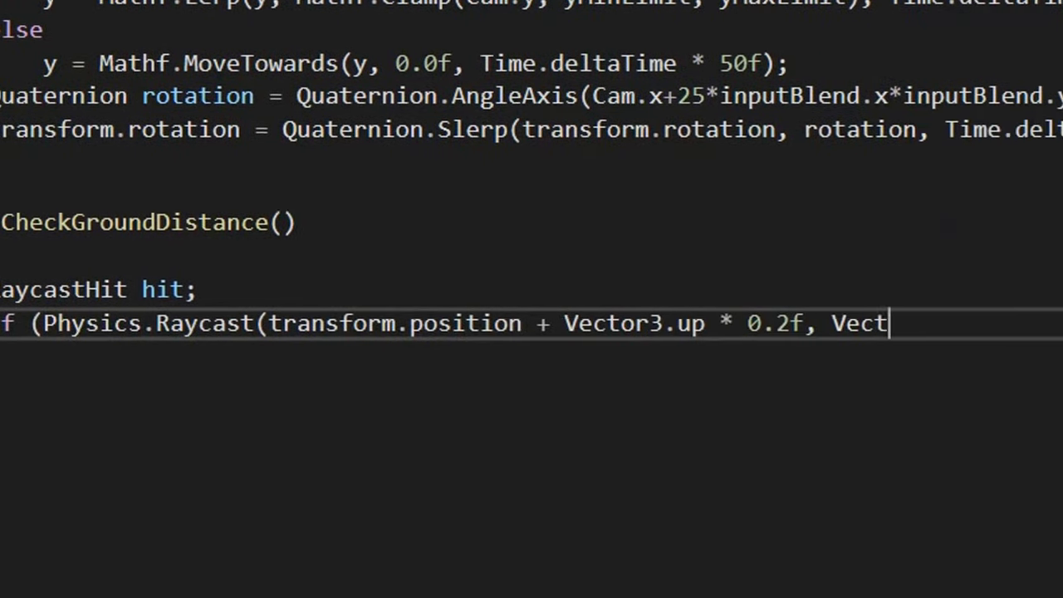
pyautogui.write('or3.down, out hit, 10000, Physics.AllLayers)) { Height = (int)hit.distance; ')
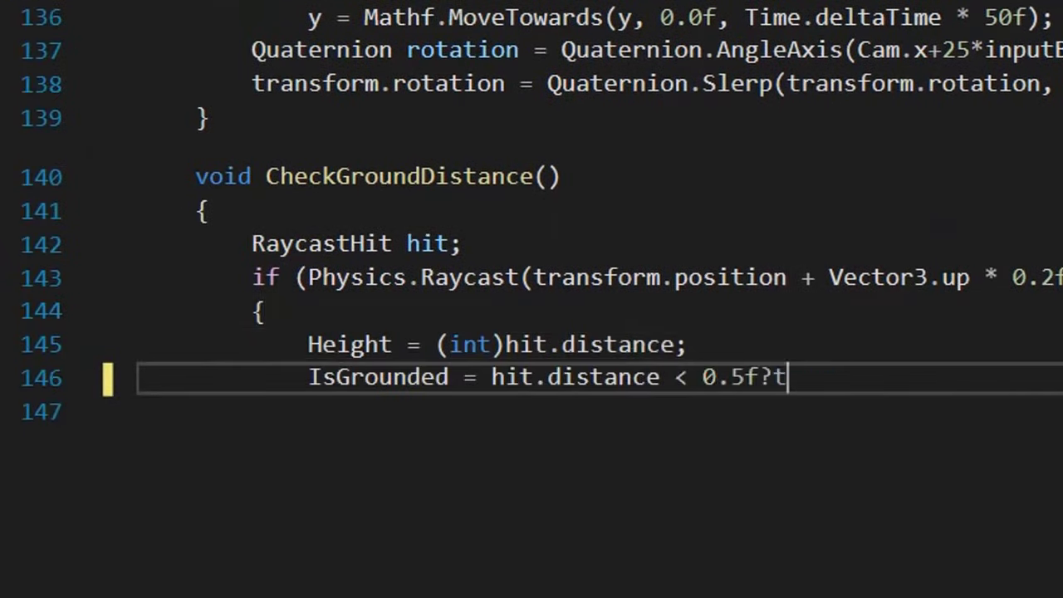
pyautogui.write('rue:false; } else { Height = float.PositiveInfinity; IsGrounded = false; } } }')
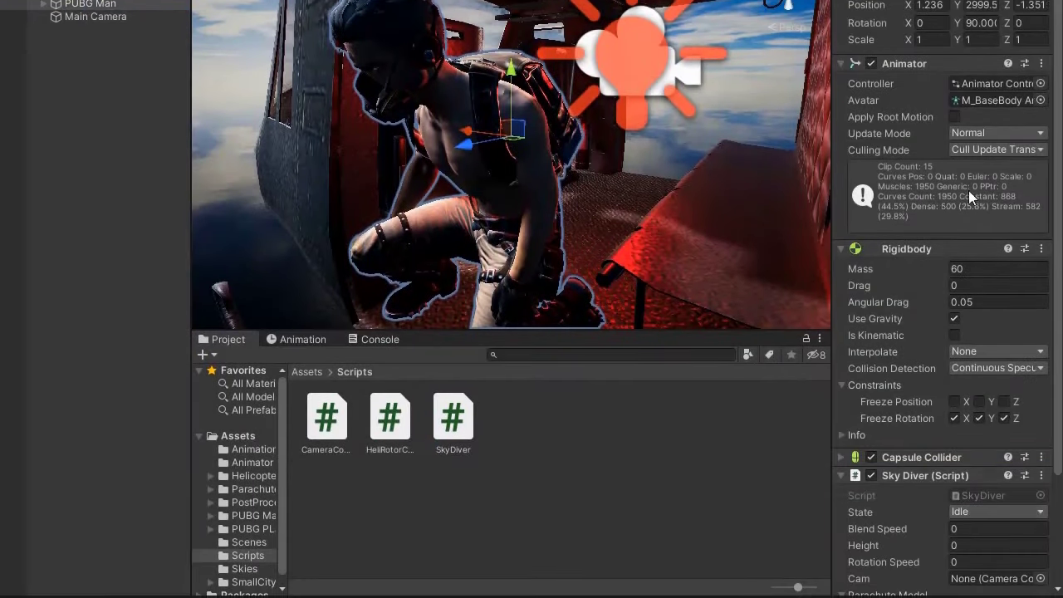
# Set Blend Speed and Rotation Speed to 5 and assign Main Camera to Cam
pyautogui.click(907, 249)
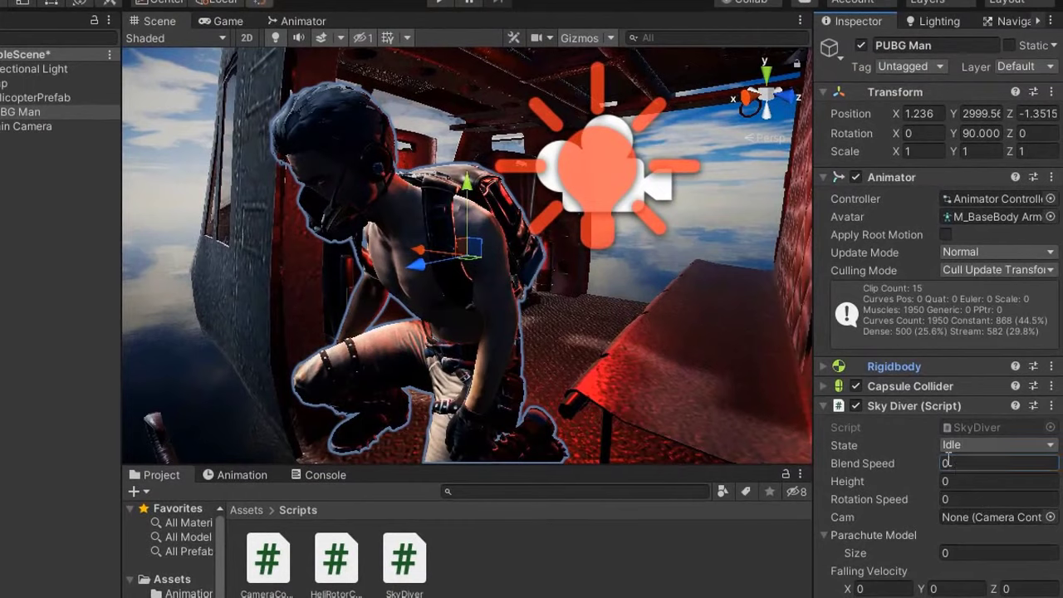
pyautogui.write('5')
pyautogui.click(955, 499)
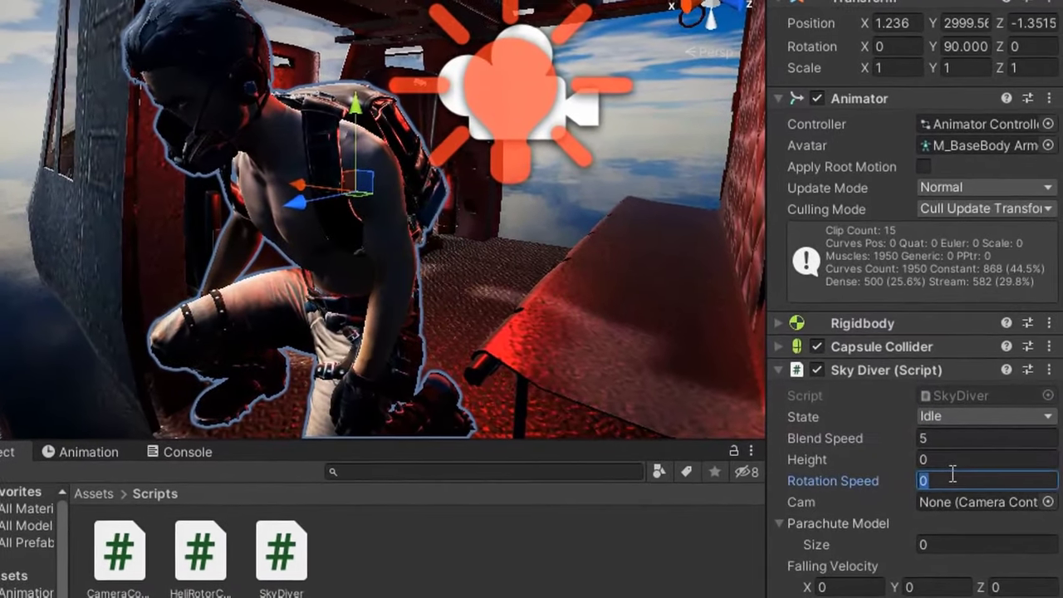
pyautogui.write('5')
pyautogui.click(965, 481)
pyautogui.click(1049, 501)
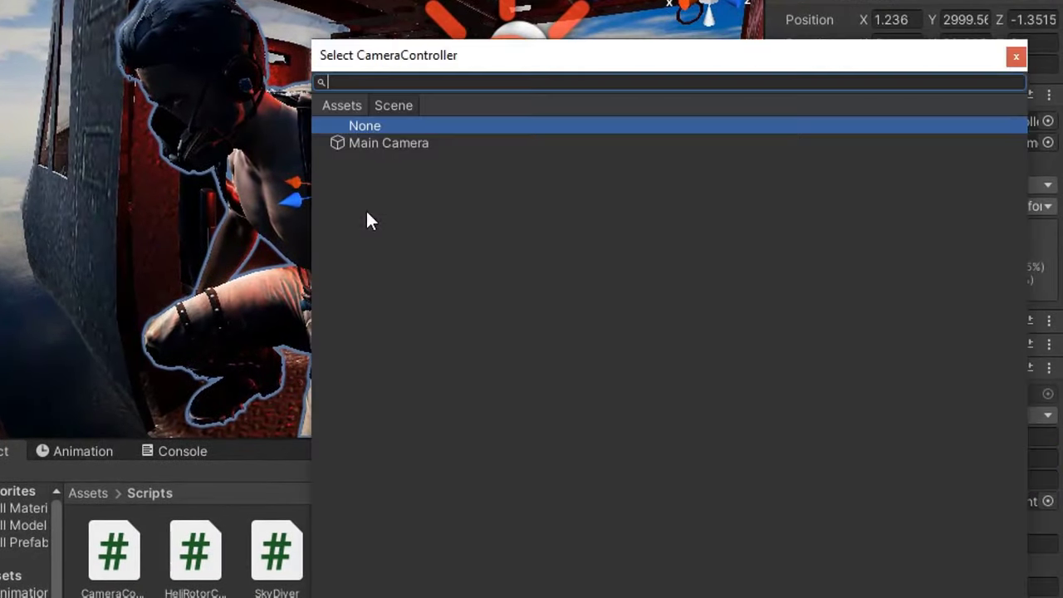
pyautogui.doubleClick(503, 225)
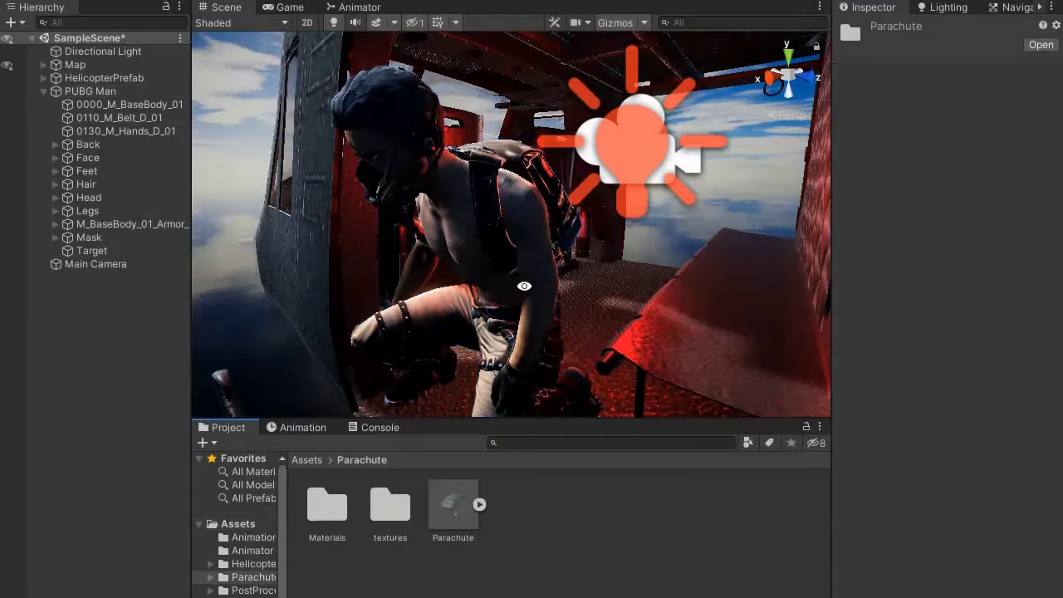
# Add the Parachute model to the scene, unpack the prefab and delete its collider objects
pyautogui.scroll(-10, 524, 286)
pyautogui.moveTo(452, 507)
pyautogui.mouseDown()
pyautogui.moveTo(77, 63)
pyautogui.moveTo(80, 286)
pyautogui.mouseUp()
pyautogui.doubleClick(77, 64)
pyautogui.rightClick(106, 119)
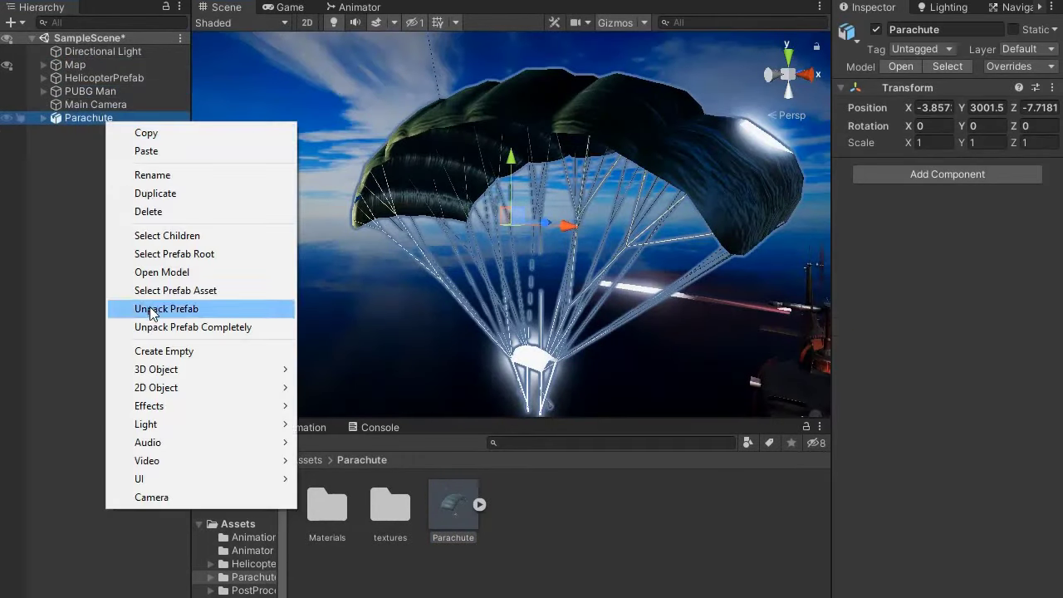
pyautogui.click(152, 309)
pyautogui.click(100, 144)
pyautogui.press('Delete')
pyautogui.click(100, 118)
# Place a PUBG Man copy under Parachute as PUBG Man (1) and unpack that prefab
pyautogui.moveTo(498, 249)
pyautogui.keyDown('alt'); pyautogui.mouseDown()
pyautogui.moveTo(463, 291)
pyautogui.moveTo(498, 208)
pyautogui.mouseUp(); pyautogui.keyUp('alt')
pyautogui.moveTo(326, 504)
pyautogui.mouseDown()
pyautogui.moveTo(492, 368)
pyautogui.moveTo(347, 274)
pyautogui.mouseUp()
pyautogui.moveTo(109, 147); pyautogui.dragTo(90, 131)
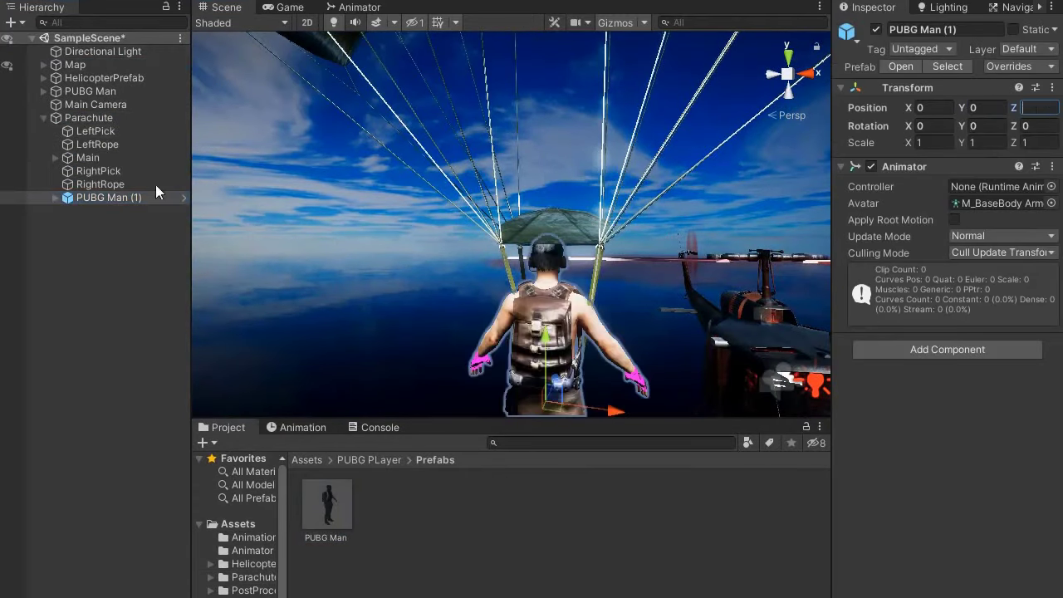
pyautogui.rightClick(100, 133)
pyautogui.click(138, 145)
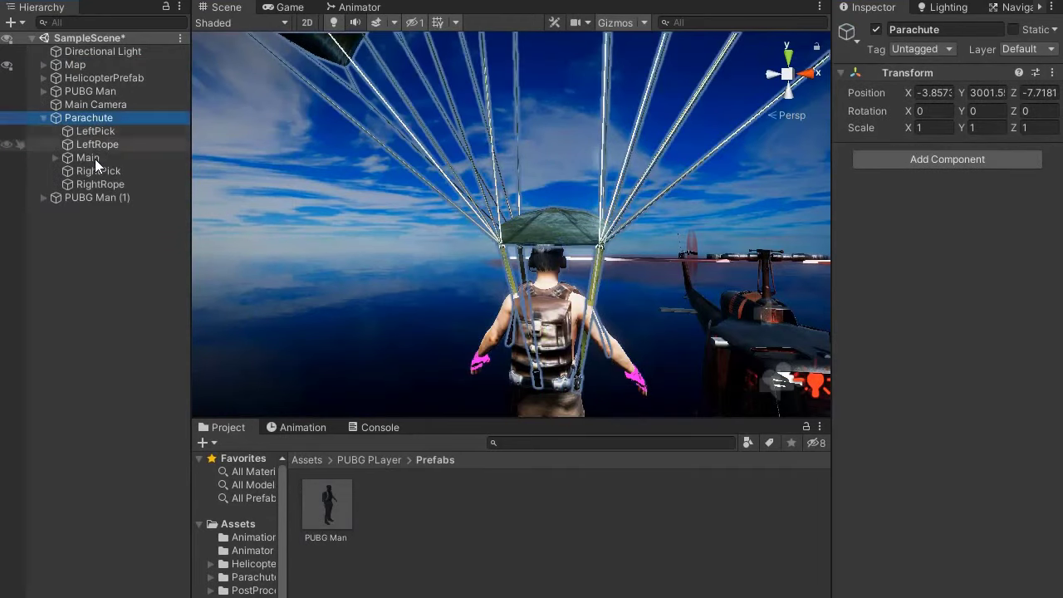
# Expand PUBG Man (1)'s skeleton from pelvis through the spine bones down to the backpack bone
pyautogui.click(111, 371)
pyautogui.press('Right')
pyautogui.click(111, 450)
pyautogui.press('Right')
pyautogui.click(111, 516)
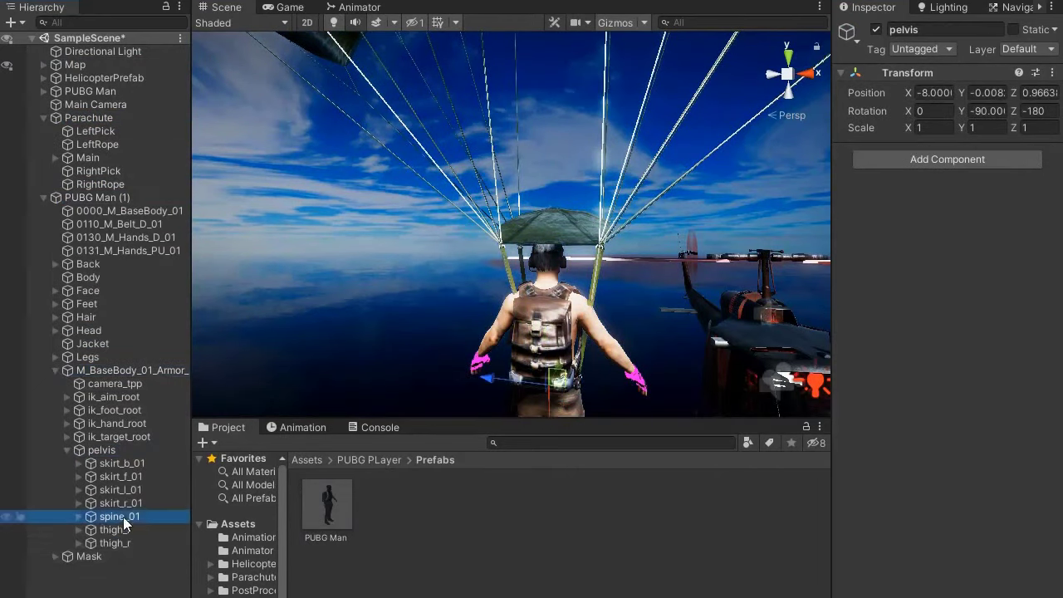
pyautogui.press('Right')
pyautogui.scroll(-3, 165, 477)
pyautogui.click(103, 531)
pyautogui.click(157, 544)
# Delete the extra magenta glove mesh, then reselect PUBG Man (1) and the Parachute
pyautogui.moveTo(448, 255)
pyautogui.keyDown('alt'); pyautogui.mouseDown()
pyautogui.moveTo(361, 404)
pyautogui.moveTo(489, 313)
pyautogui.mouseUp(); pyautogui.keyUp('alt')
pyautogui.click(489, 312)
pyautogui.press('Delete')
pyautogui.click(99, 91)
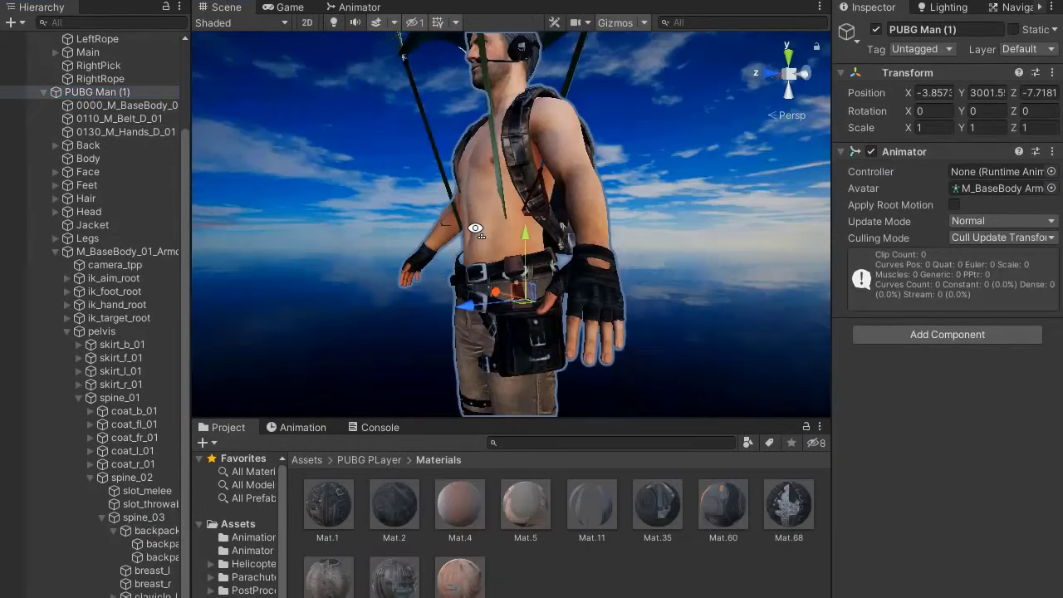
pyautogui.scroll(5, 106, 118)
pyautogui.click(106, 118)
pyautogui.scroll(-2, 382, 166)
# Raise the Parachute slightly along Y and view it from the character's side
pyautogui.scroll(-2, 603, 194)
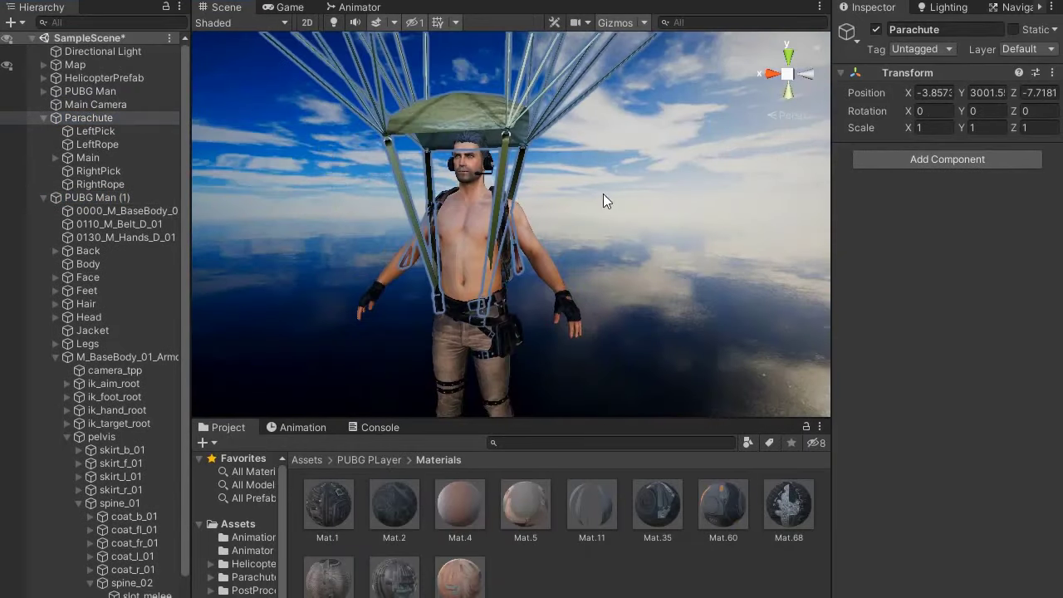
pyautogui.scroll(-3, 517, 87)
pyautogui.moveTo(516, 86); pyautogui.dragTo(516, 54)
pyautogui.moveTo(463, 107); pyautogui.dragTo(459, 108)
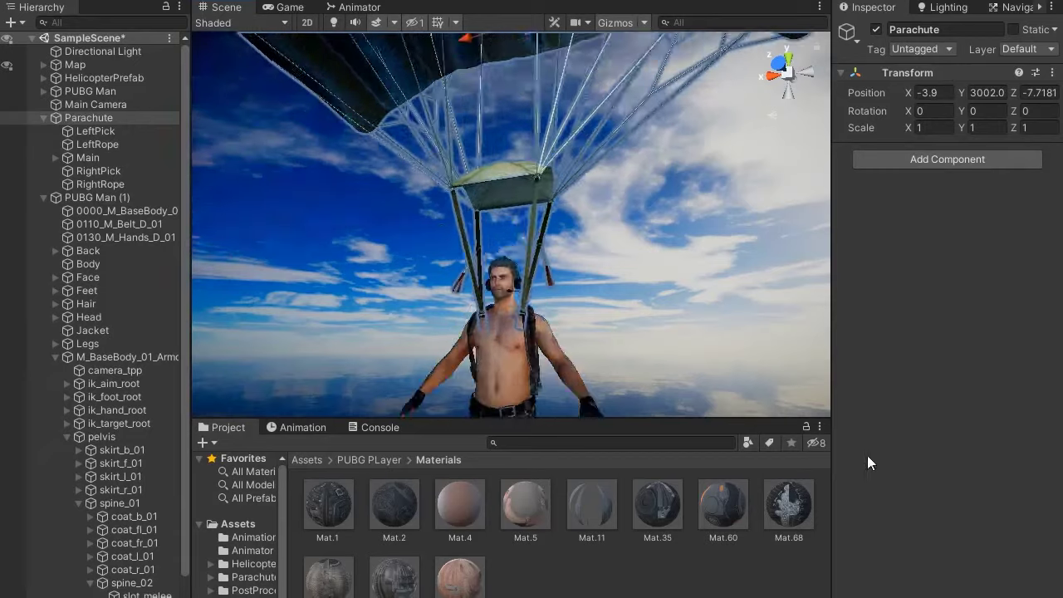
pyautogui.scroll(5, 582, 253)
pyautogui.keyDown('alt'); pyautogui.moveTo(581, 254); pyautogui.dragTo(452, 296); pyautogui.keyUp('alt')
# Set the Parachute's X position to -3.9 and correct its Z position value
pyautogui.click(917, 88)
pyautogui.write('-3.78')
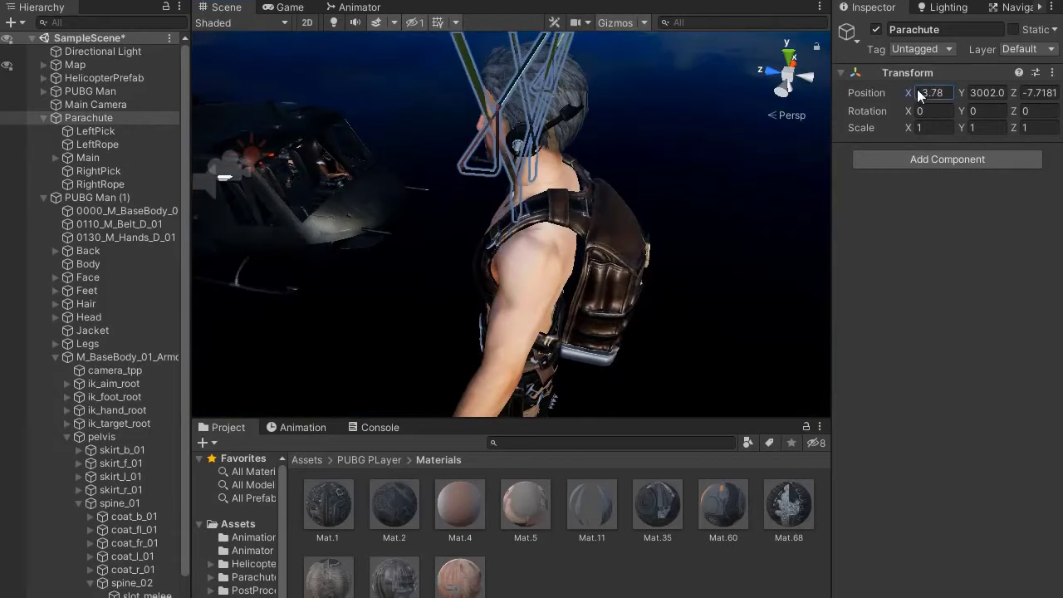
pyautogui.write('-3.9')
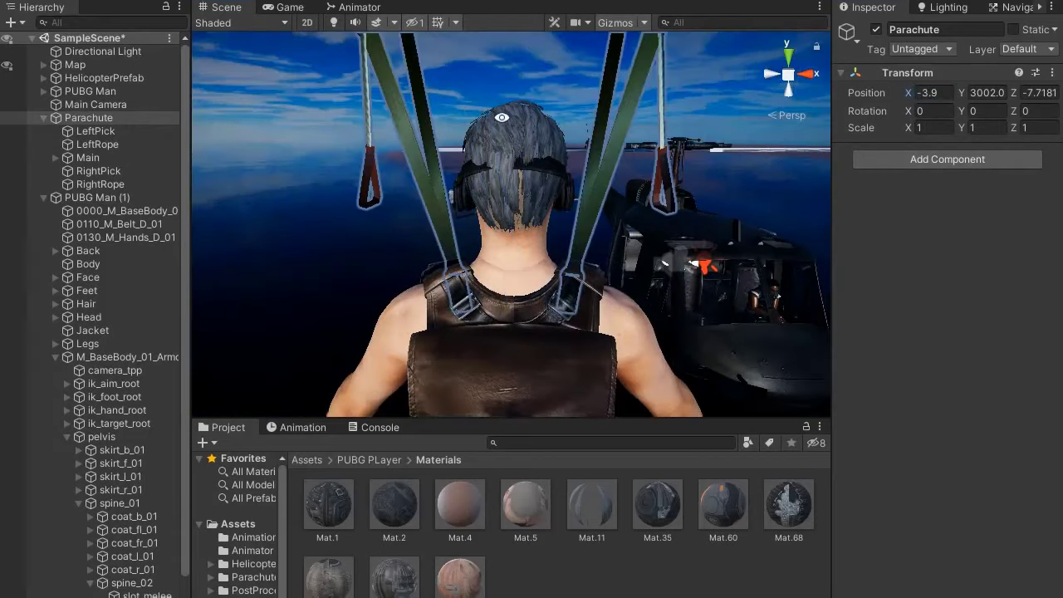
pyautogui.click(1044, 92)
pyautogui.press('BackSpace')
pyautogui.write('8')
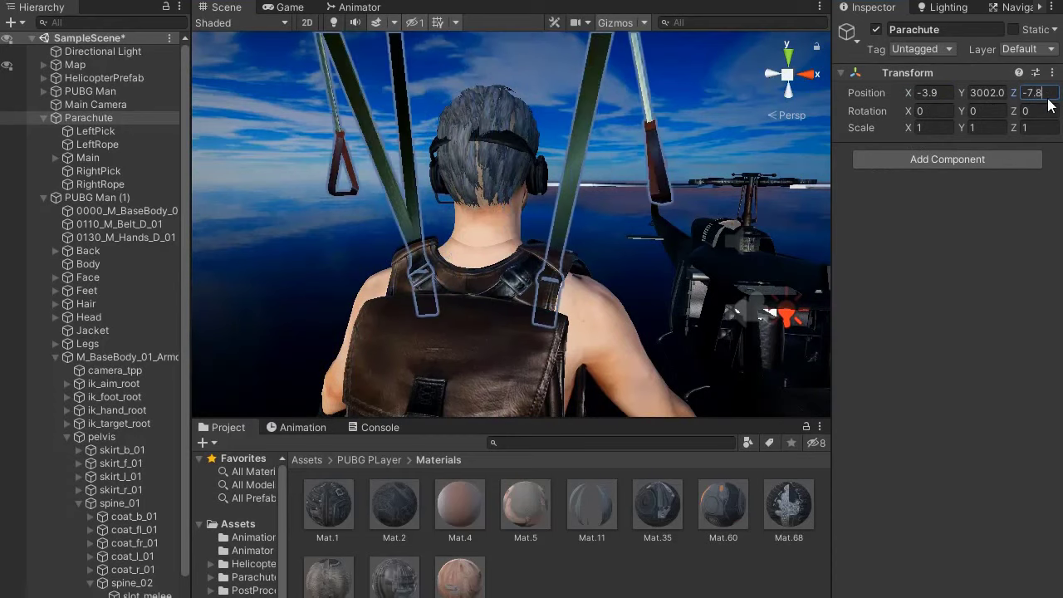
pyautogui.keyDown('alt'); pyautogui.moveTo(498, 349); pyautogui.dragTo(629, 351); pyautogui.keyUp('alt')
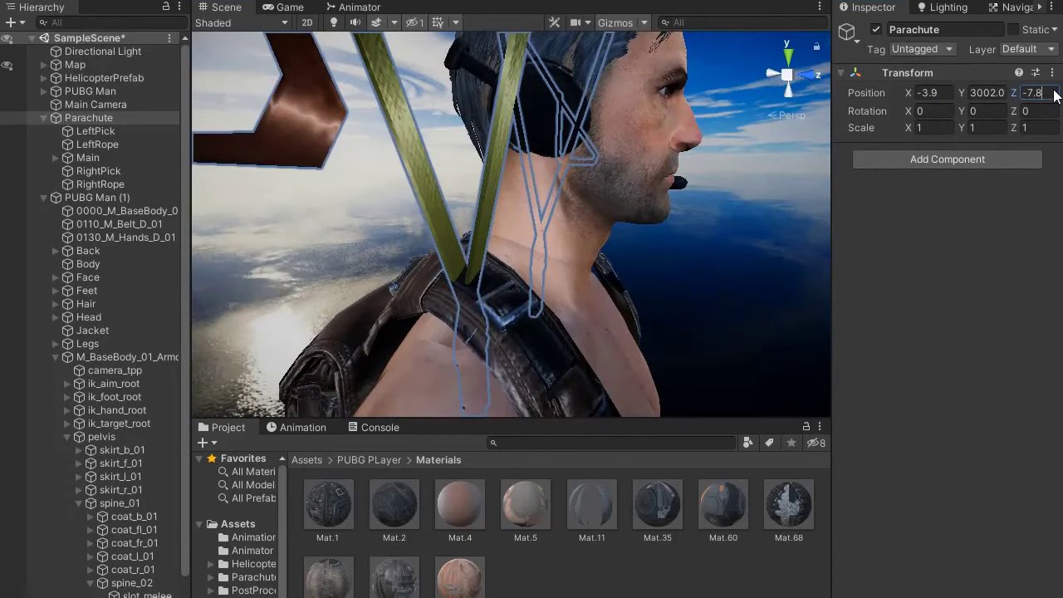
pyautogui.write('5')
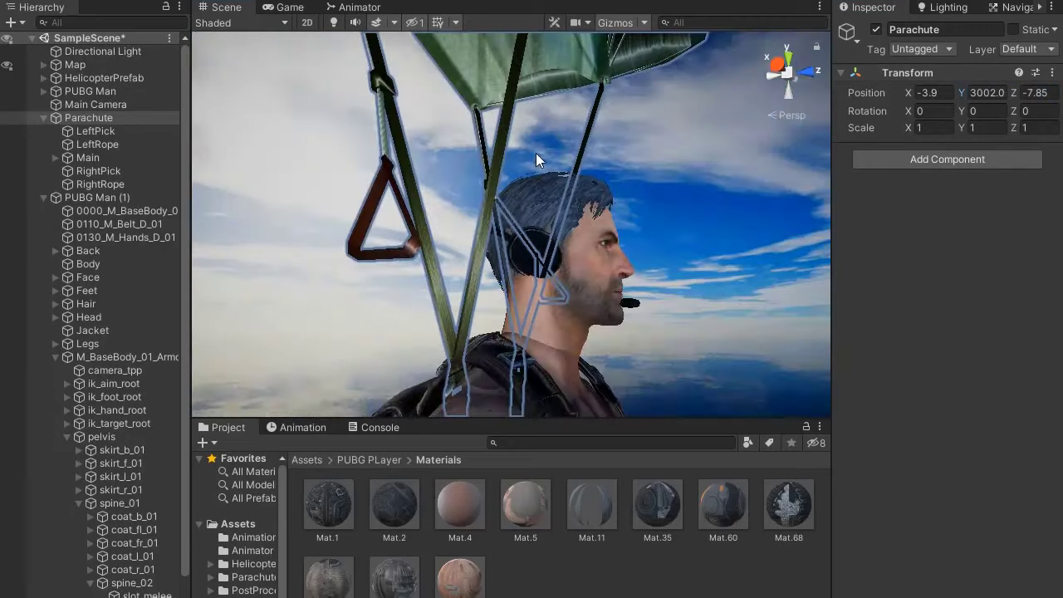
pyautogui.keyDown('alt'); pyautogui.moveTo(537, 194); pyautogui.dragTo(239, 138); pyautogui.keyUp('alt')
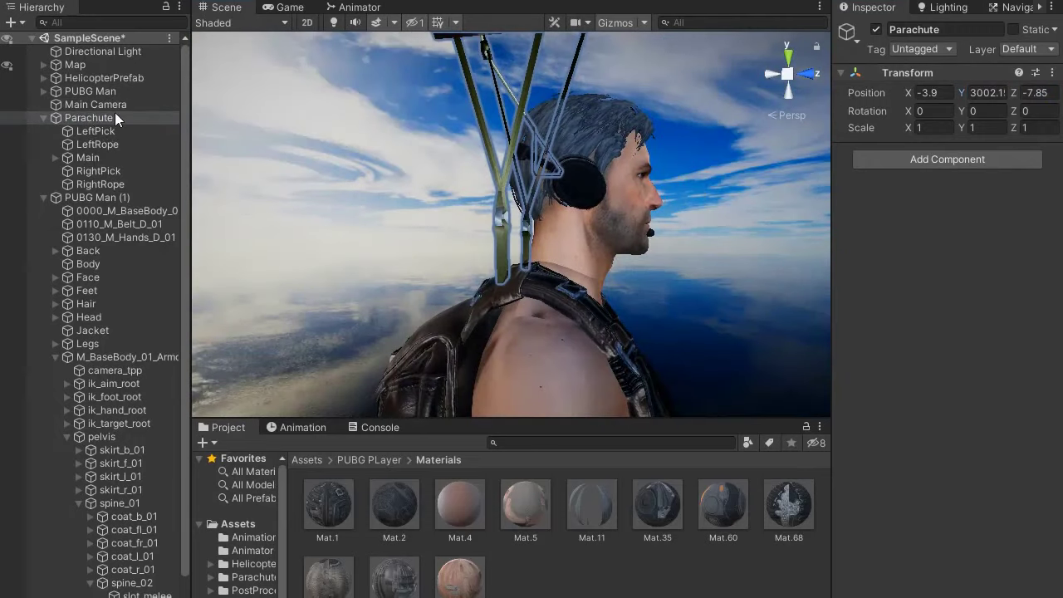
# Parent the Parachute to PUBG Man's backpack bone and delete the duplicate PUBG Man (1)
pyautogui.moveTo(88, 117)
pyautogui.mouseDown()
pyautogui.moveTo(164, 584)
pyautogui.moveTo(208, 573)
pyautogui.mouseUp()
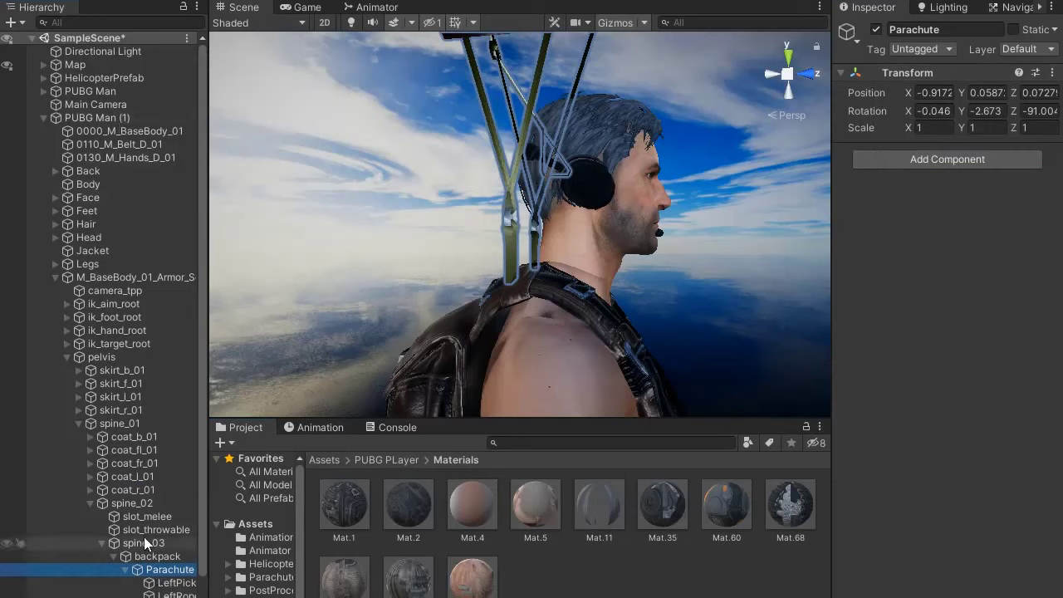
pyautogui.moveTo(98, 87); pyautogui.dragTo(97, 89)
pyautogui.click(118, 351)
pyautogui.press('Delete')
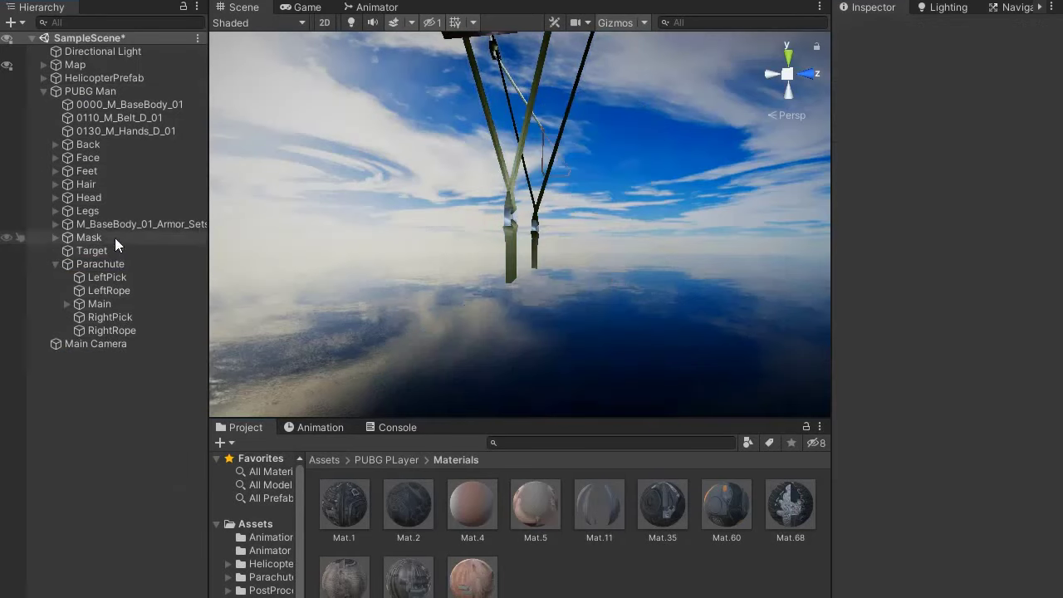
pyautogui.click(130, 450)
pyautogui.press('Right')
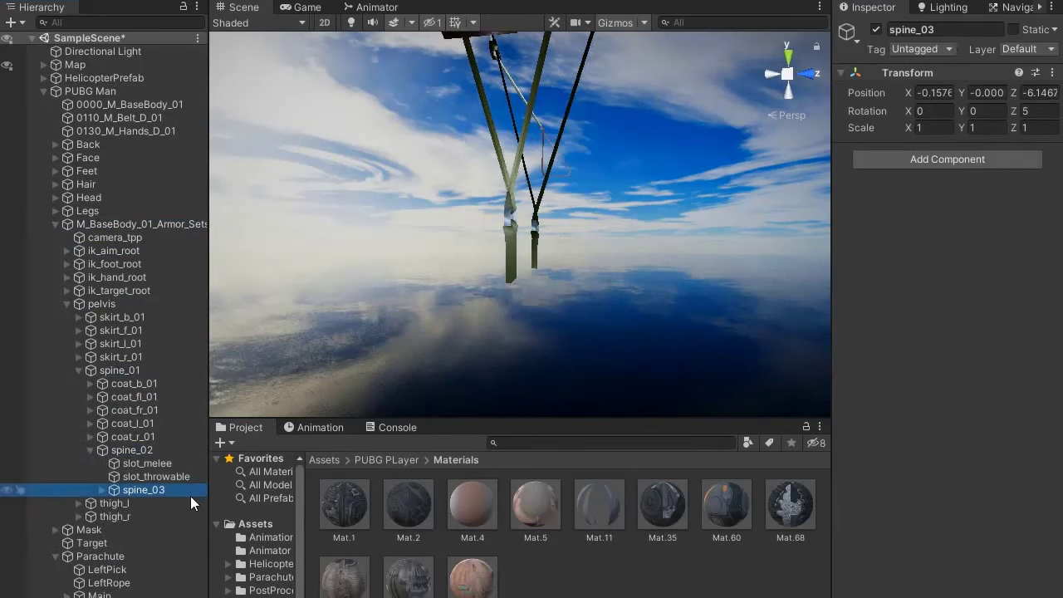
pyautogui.scroll(-3, 158, 331)
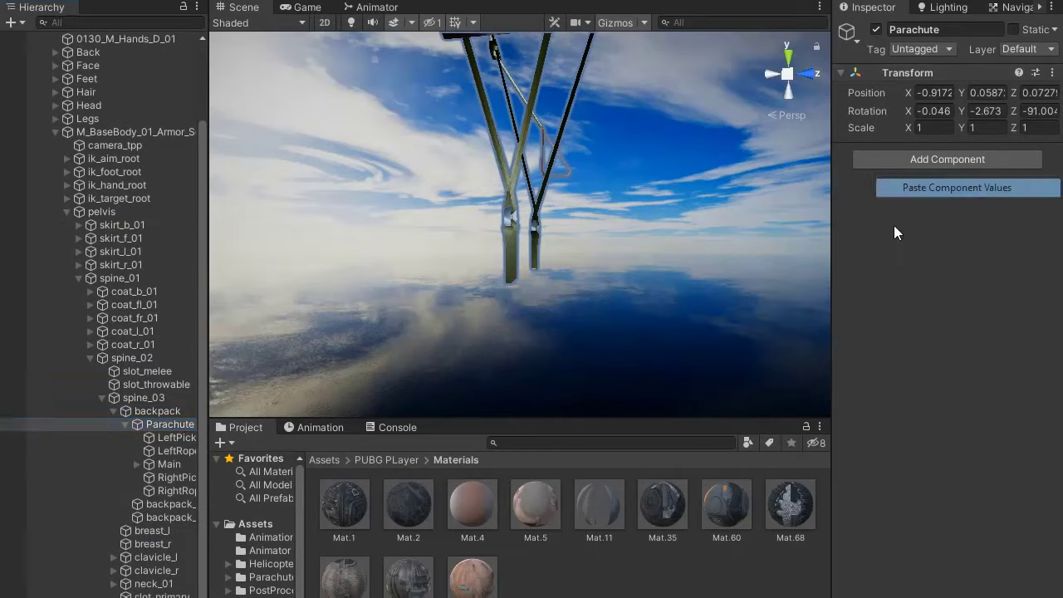
pyautogui.moveTo(465, 274); pyautogui.dragTo(416, 303, button='right')
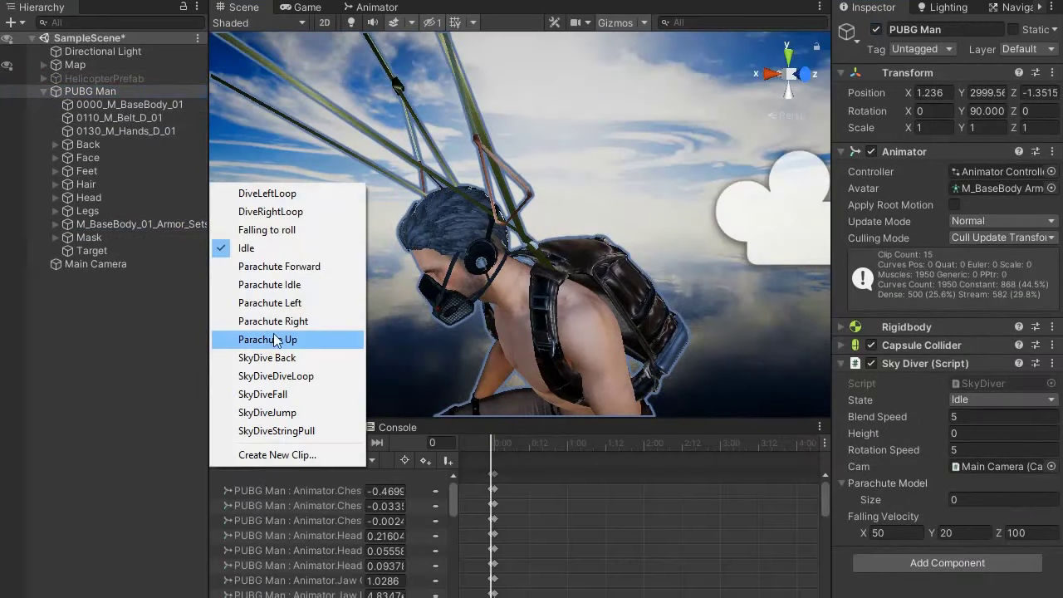
# Preview the Parachute Idle clip and scale the LeftPick grip to 1.28
pyautogui.click(269, 285)
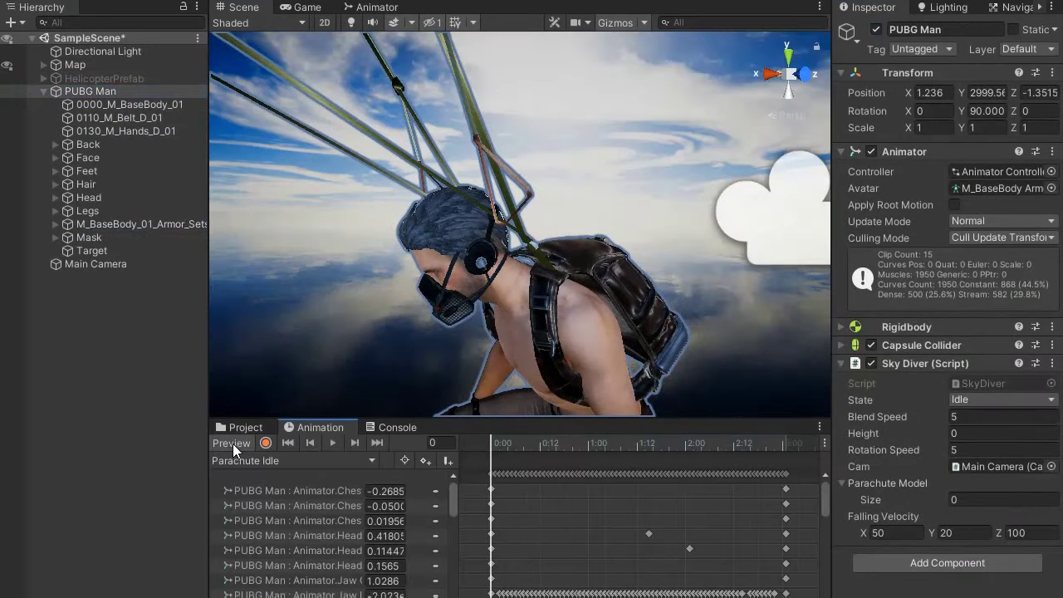
pyautogui.keyDown('alt'); pyautogui.moveTo(471, 190); pyautogui.dragTo(425, 294); pyautogui.keyUp('alt')
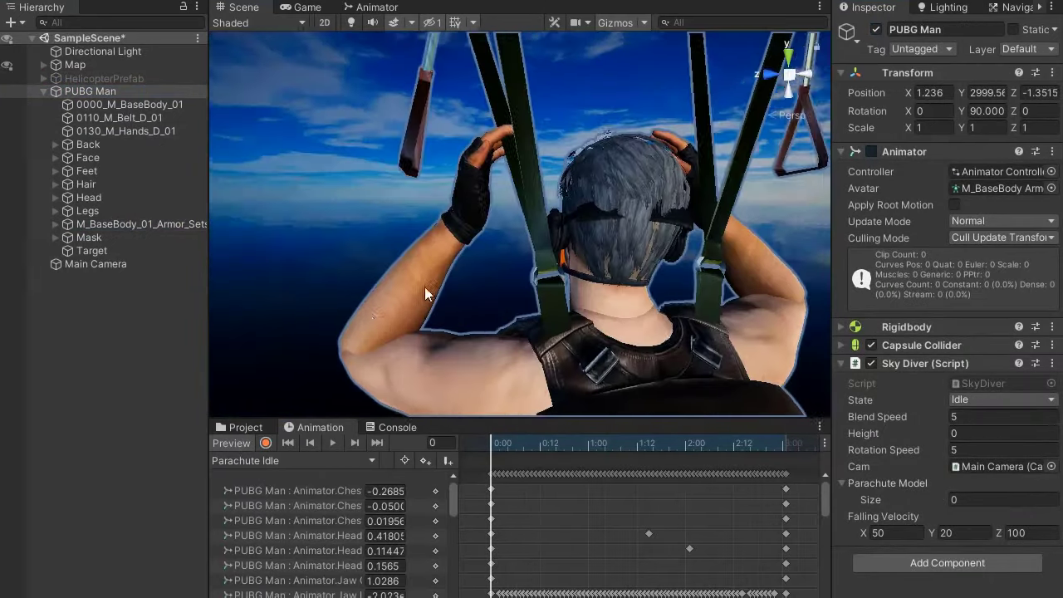
pyautogui.click(401, 190)
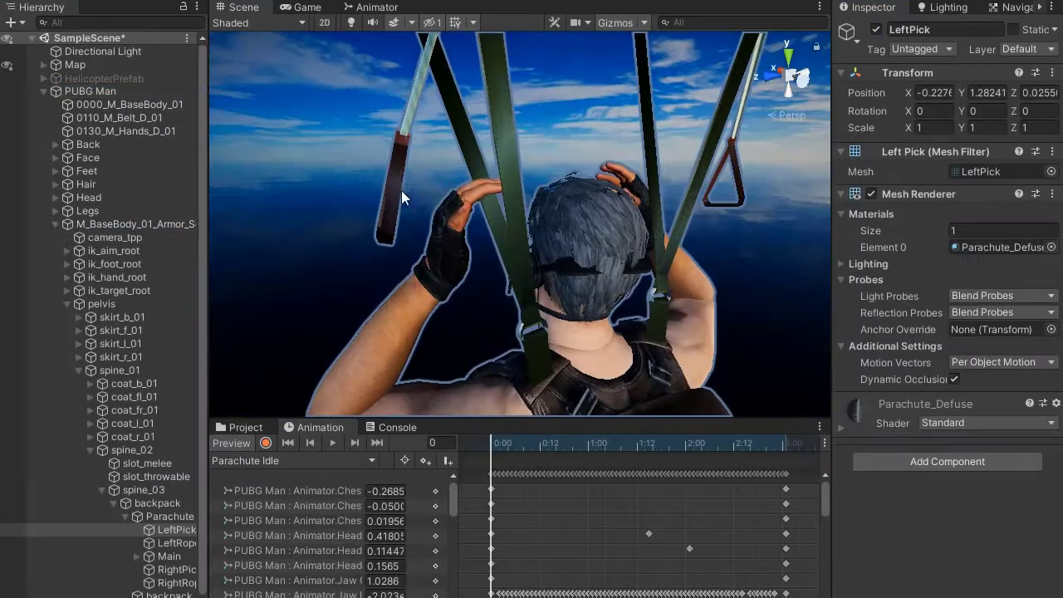
pyautogui.keyDown('alt'); pyautogui.moveTo(402, 190); pyautogui.dragTo(572, 216); pyautogui.keyUp('alt')
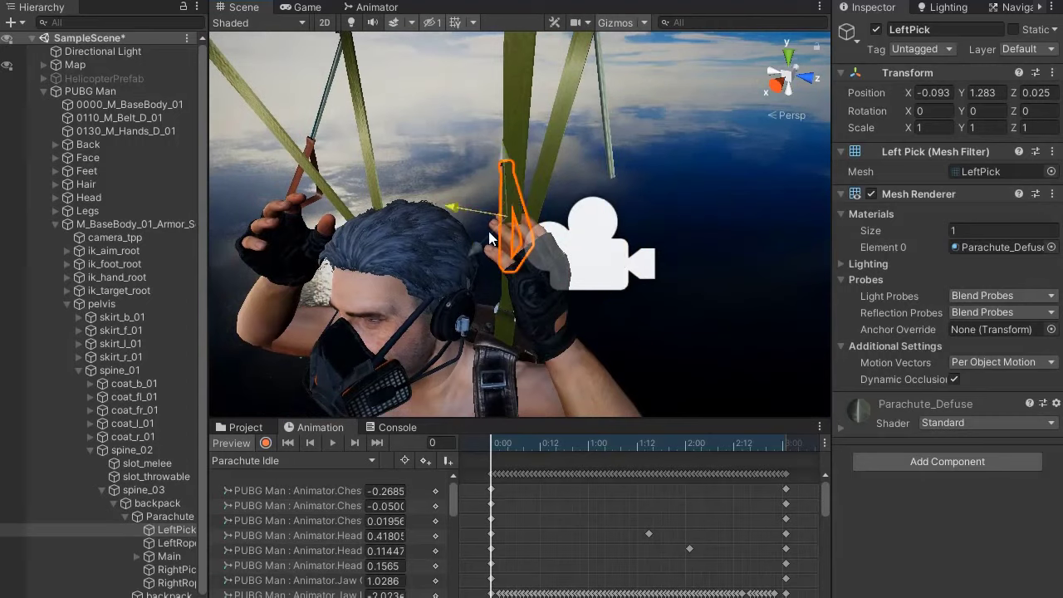
pyautogui.keyDown('alt'); pyautogui.moveTo(489, 231); pyautogui.dragTo(608, 270); pyautogui.keyUp('alt')
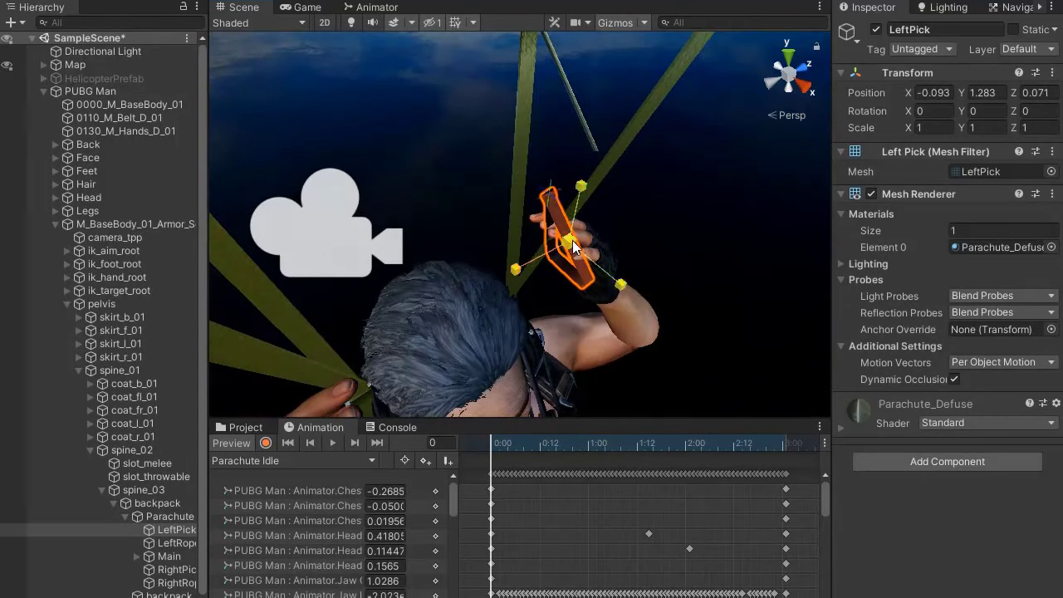
pyautogui.moveTo(573, 240); pyautogui.dragTo(560, 211)
# Tilt LeftPick to match the left hand's angle
pyautogui.keyDown('alt'); pyautogui.moveTo(602, 301); pyautogui.dragTo(393, 266); pyautogui.keyUp('alt')
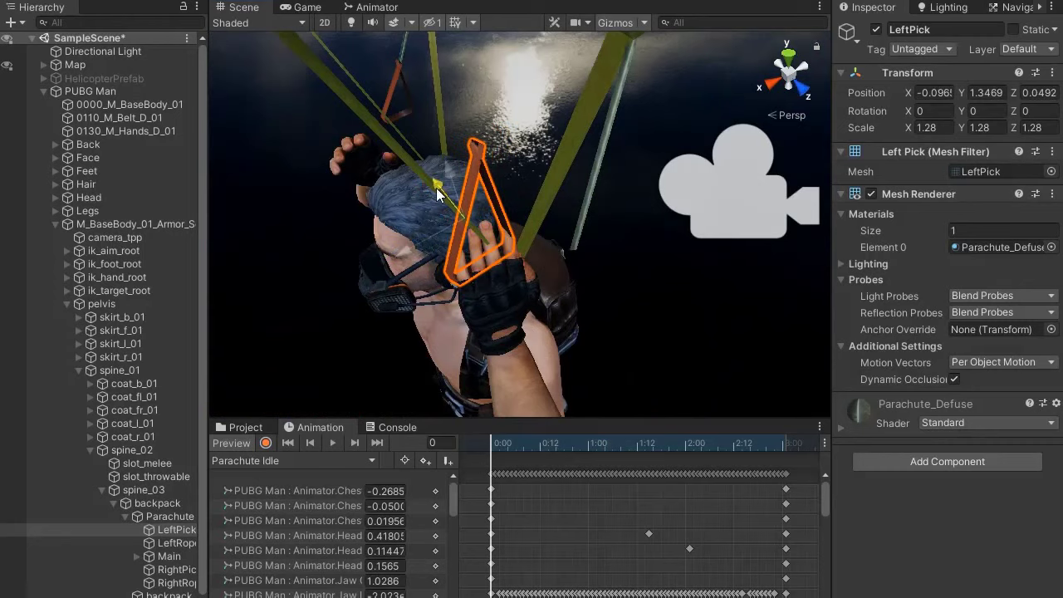
pyautogui.moveTo(437, 194)
pyautogui.keyDown('alt'); pyautogui.mouseDown()
pyautogui.moveTo(578, 333)
pyautogui.moveTo(515, 300)
pyautogui.mouseUp(); pyautogui.keyUp('alt')
pyautogui.scroll(3, 578, 332)
pyautogui.moveTo(523, 197); pyautogui.dragTo(590, 196)
pyautogui.press('w')
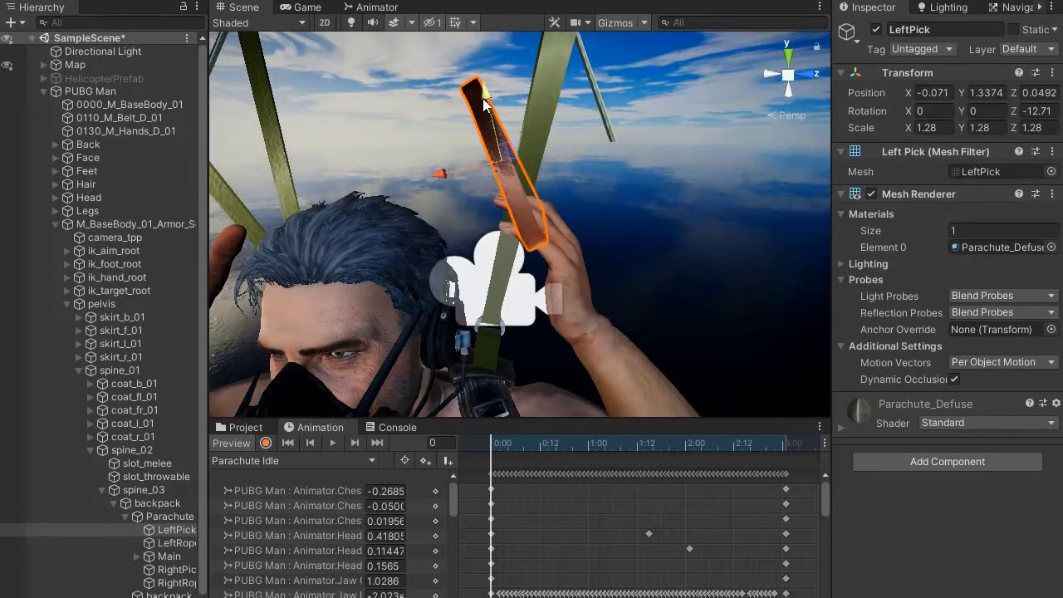
pyautogui.moveTo(484, 103); pyautogui.dragTo(349, 315)
# Locate hand_l in the arm hierarchy and reselect the LeftPick grip
pyautogui.scroll(-3, 108, 439)
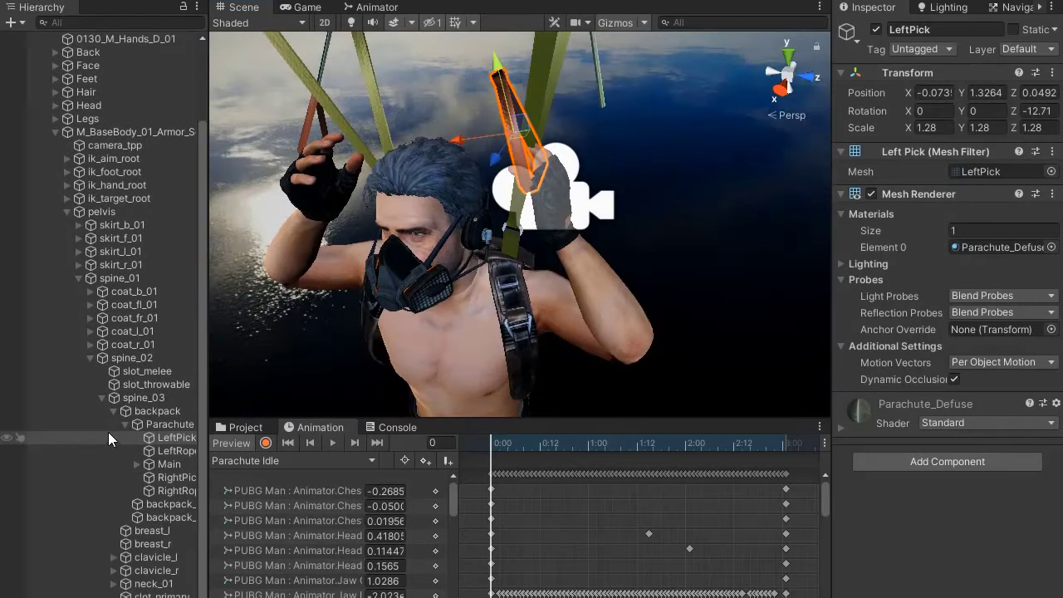
pyautogui.click(148, 557)
pyautogui.press('Right')
pyautogui.press('Down')
pyautogui.press('Right')
pyautogui.press('Down')
pyautogui.press('Right')
pyautogui.press('Down')
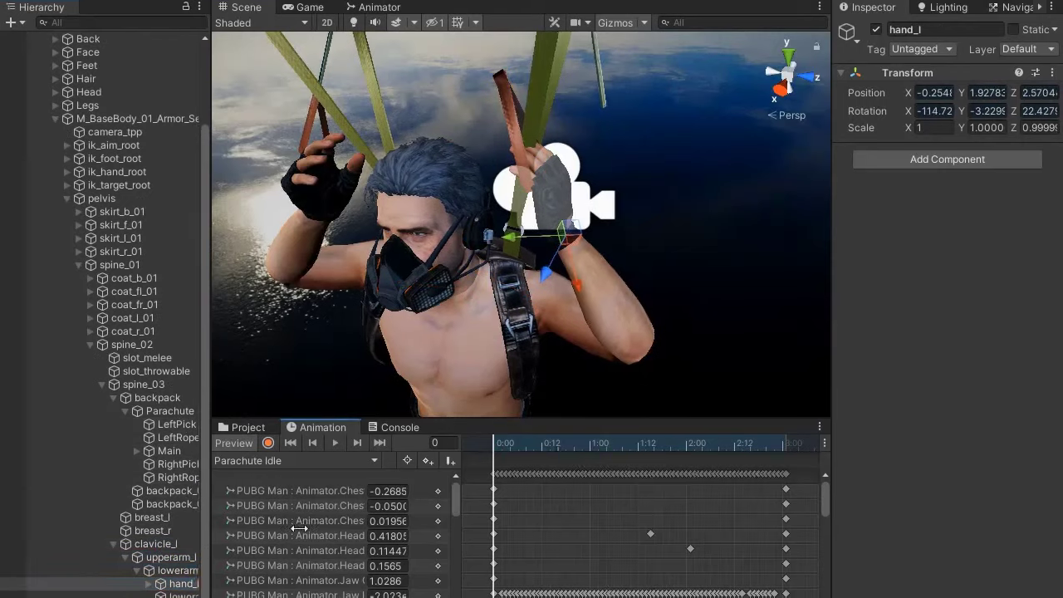
pyautogui.moveTo(209, 528); pyautogui.dragTo(298, 528)
pyautogui.click(177, 372)
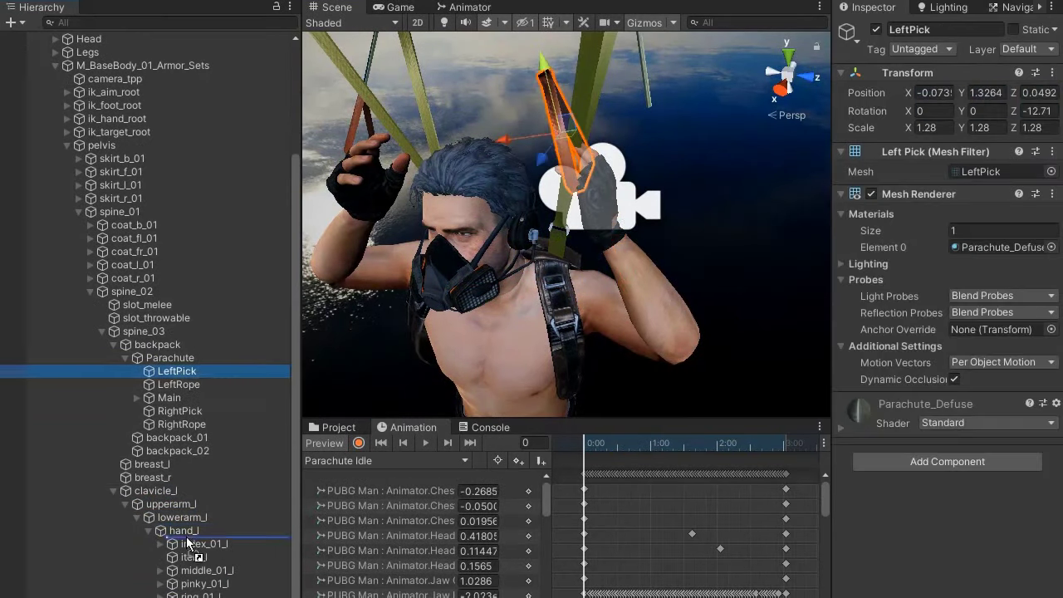
pyautogui.moveTo(291, 339); pyautogui.dragTo(255, 338)
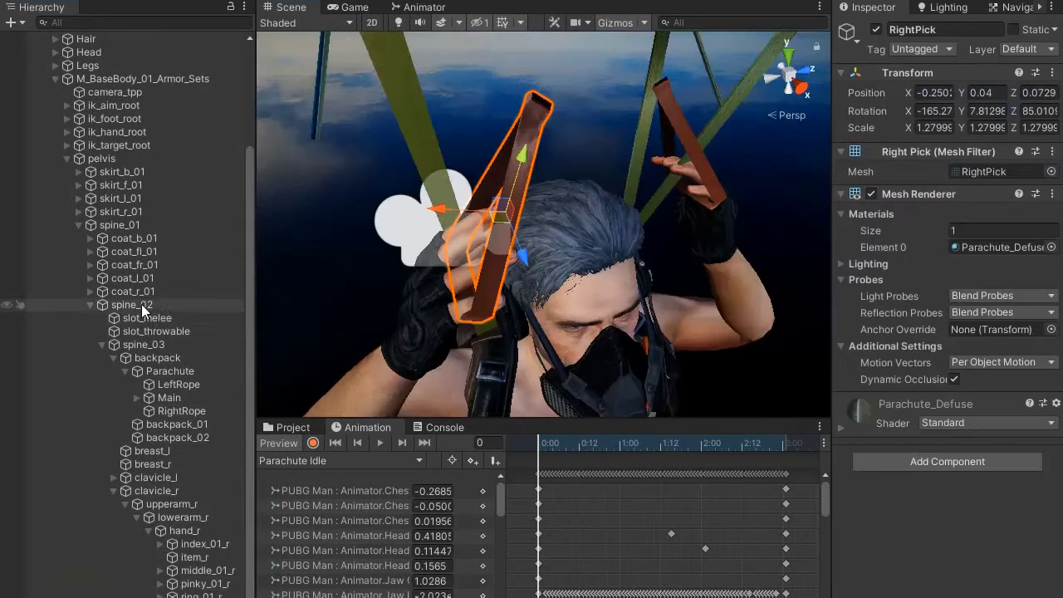
# Expand spine_02's parachute parts and frame the view on LeftRope
pyautogui.click(141, 304)
pyautogui.press('Left')
pyautogui.press('Right')
pyautogui.click(177, 529)
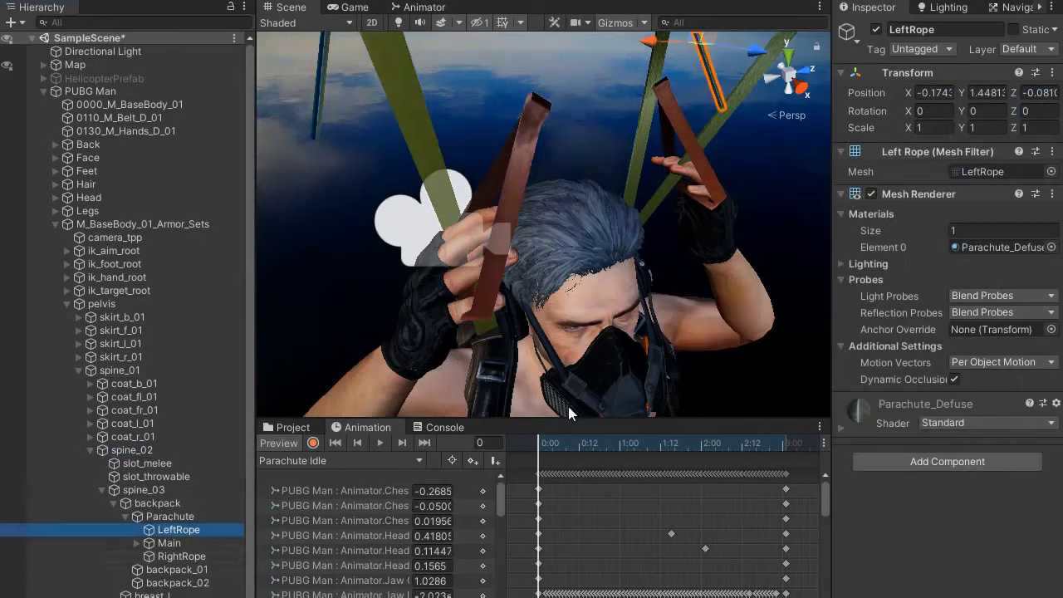
pyautogui.press('f')
# Create a C# script named RopeCreator in the Scripts folder and open it for editing
pyautogui.click(293, 427)
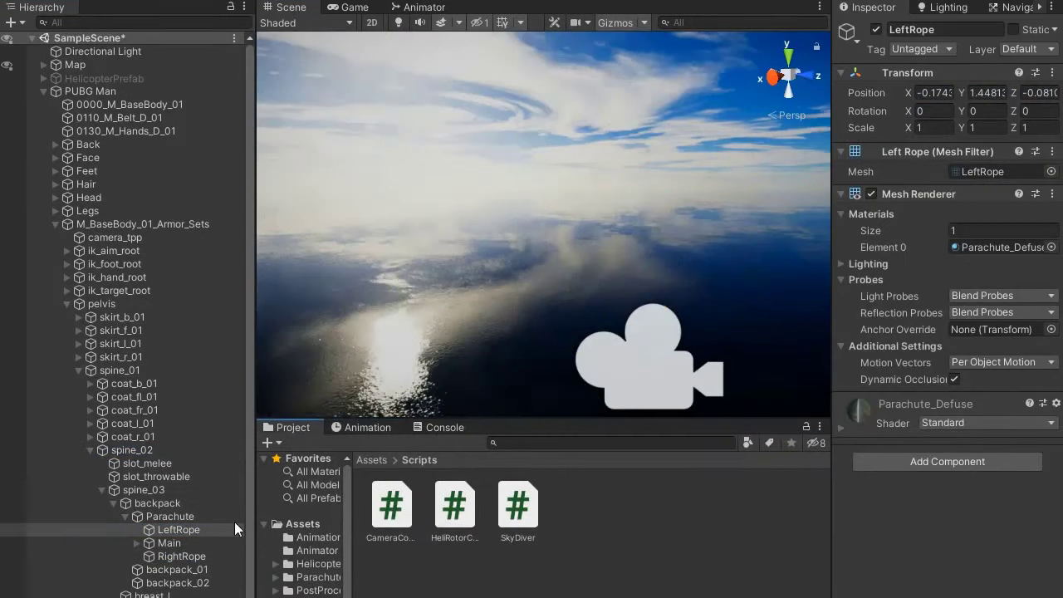
pyautogui.press('Down')
pyautogui.press('Up')
pyautogui.keyDown('alt'); pyautogui.moveTo(357, 249); pyautogui.dragTo(426, 245); pyautogui.keyUp('alt')
pyautogui.rightClick(641, 507)
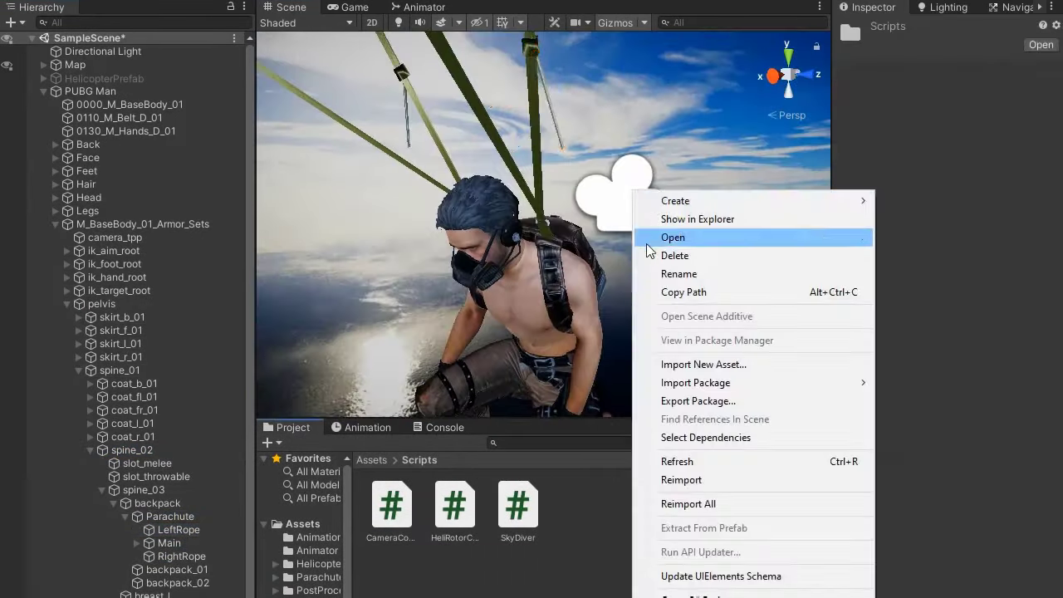
pyautogui.click(532, 226)
pyautogui.write('RopeCreator')
pyautogui.press('Return')
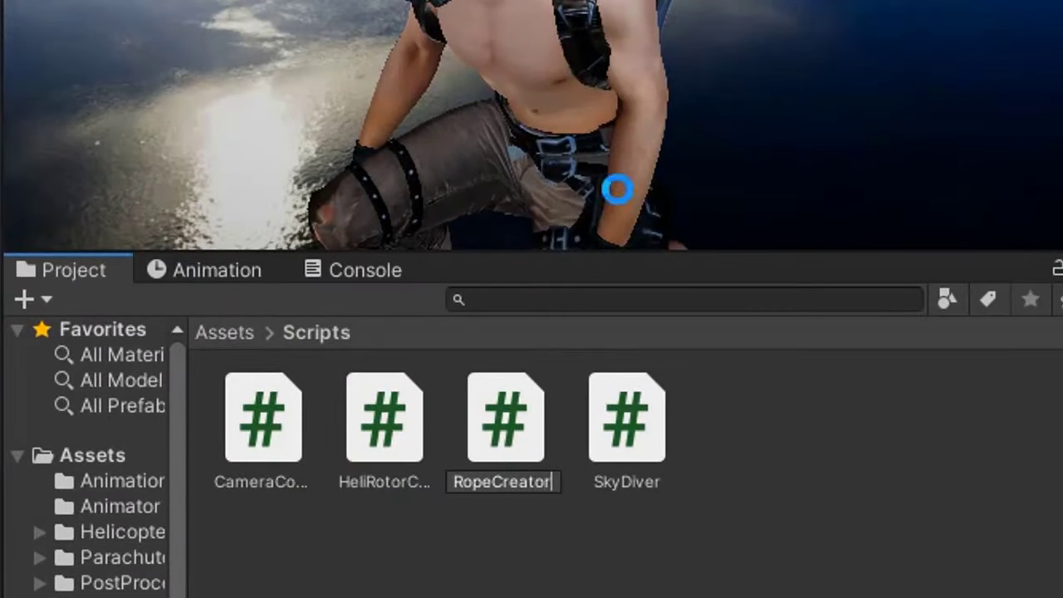
pyautogui.doubleClick(482, 486)
# Replace RopeCreator.cs's default code with using lines plus ExecuteInEditMode and RequireComponent attributes
pyautogui.hotkey('ctrl', 'a')
pyautogui.press('Delete')
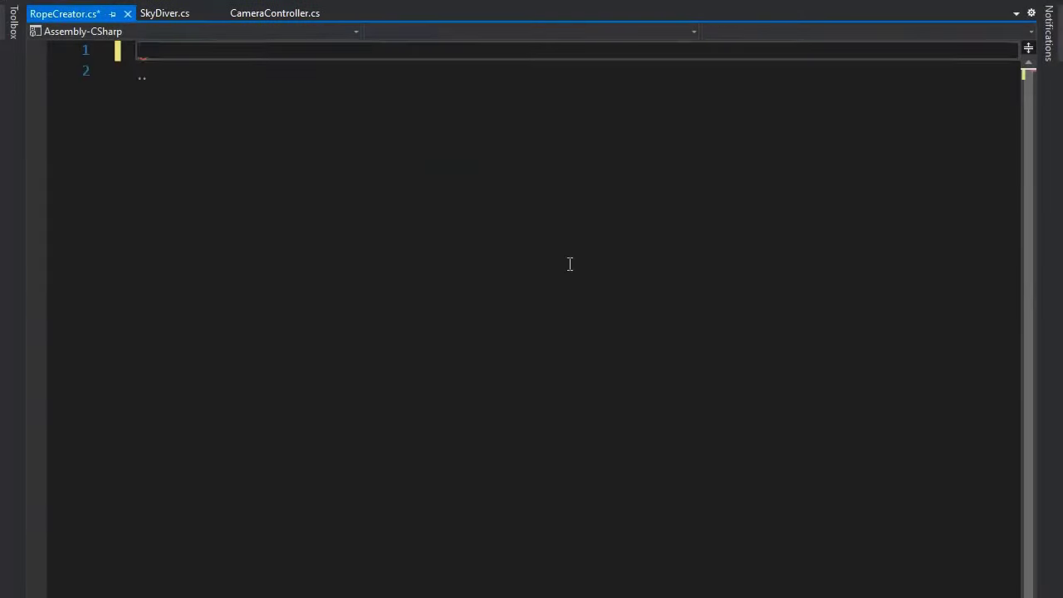
pyautogui.write('using System; using Sysng UnityEngine;  [ExecuteInEditMode] [RequireComponen')
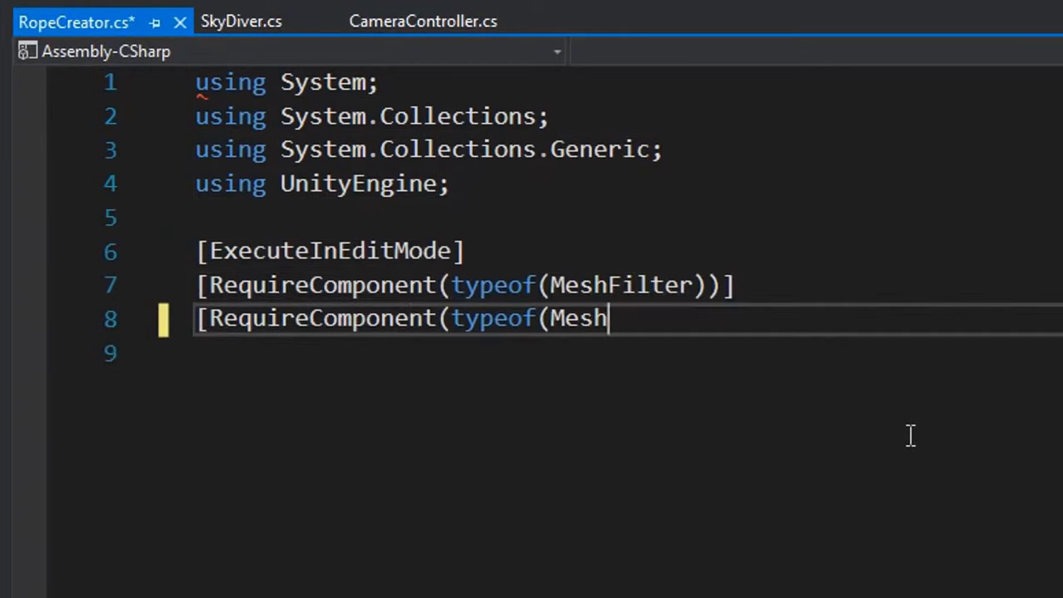
pyautogui.write('r {  public float MeshScale = 0.05f, TextureScale = 1; List<Vertex> ShapeVertices = new List<Vertex>(); public Transform StartPoint; public Transform EndPoi')
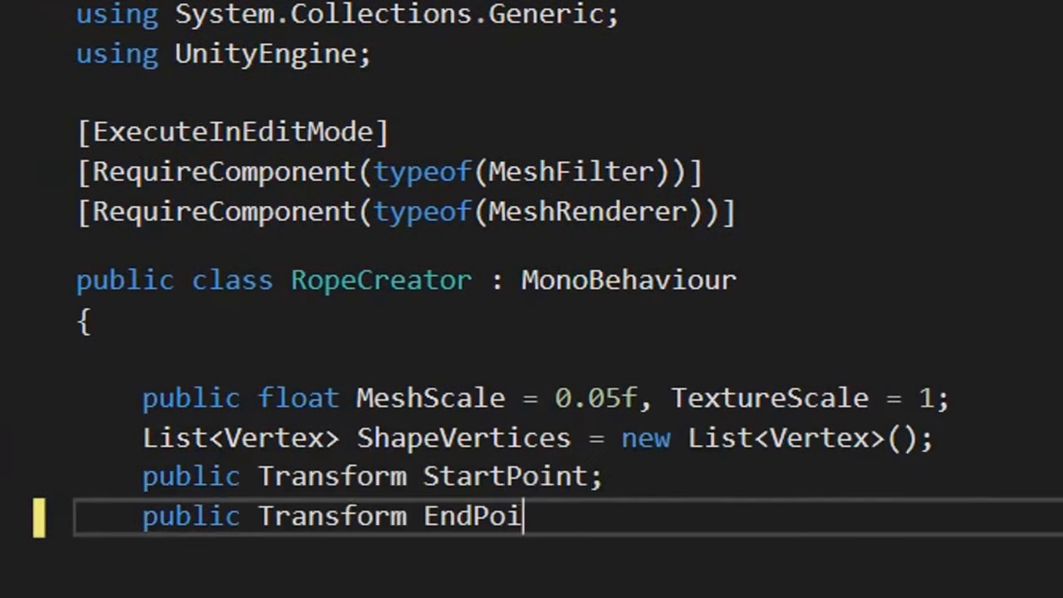
pyautogui.write('nt; private Transform StartPoint1, EndPoint1; private void Reset() { SetPoint(); ShapeVertices.Clear(); ShapeVertices.Add(new Vertex(new Vector2(1f, 1f), new Vector2(0, 1), 0)); ShapeVertices.Add(new ')
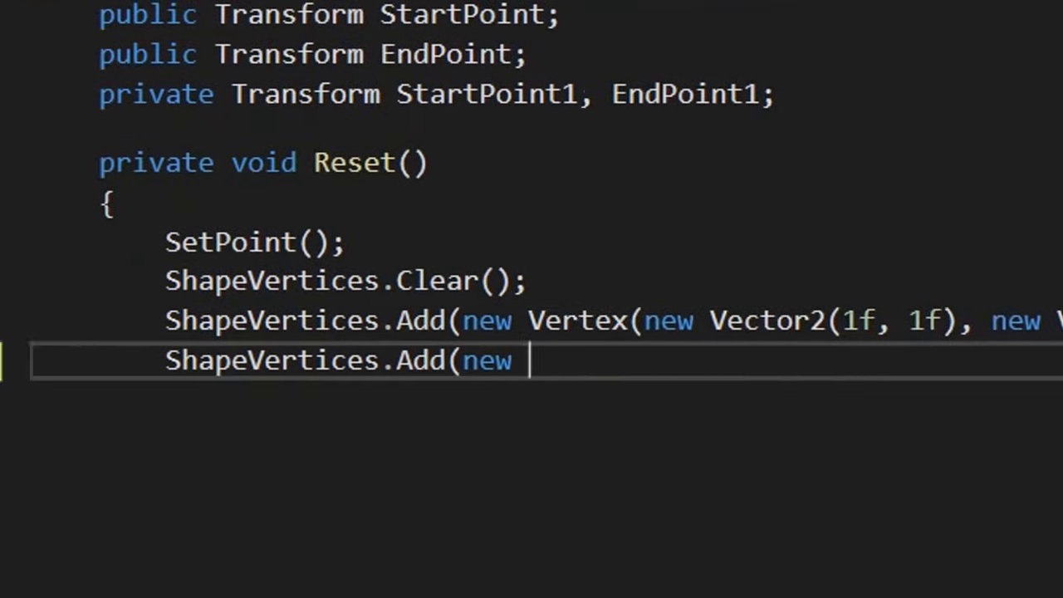
pyautogui.write('Vertex(new Vector2(1f, -1f), new Vector2(1, -1), 0.33f)); ShapeVertices.Add(new Vertex(new Vector2(-1f, -1f), new Vector2(-1, -1), 0.66f)); ShapeVertices.Add(new Vertex(new Vector2(-1f, 1f), new Vector2(-1, ')
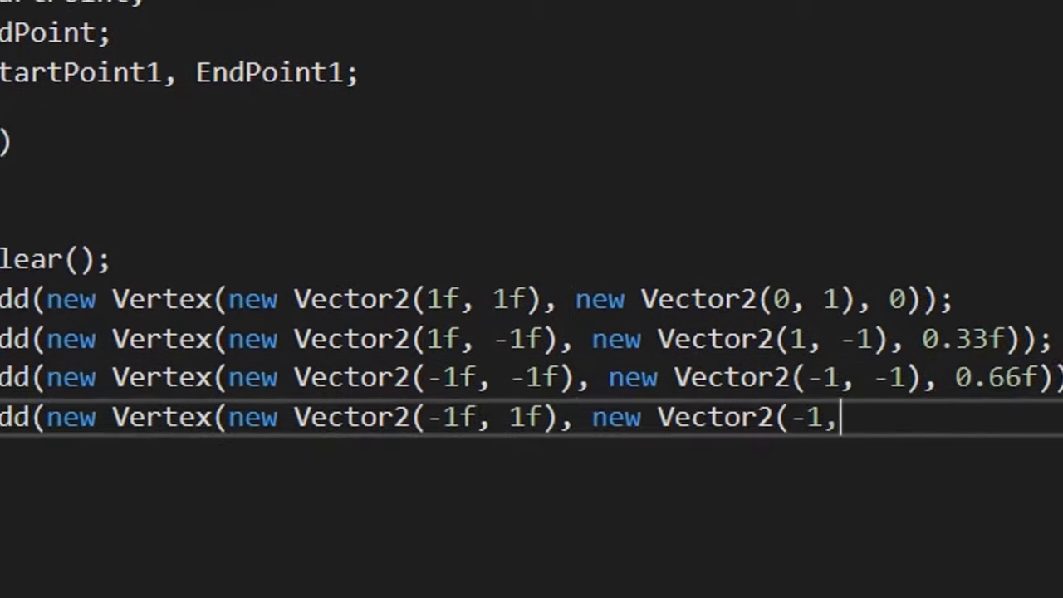
pyautogui.write('1), 1f)); }  private void OnEnable() { Reset(); }  private void SetPoint() { if (transform.childCount < 2) { Transform t = new GameObject("Point").transform; t.parent = transform; } Star')
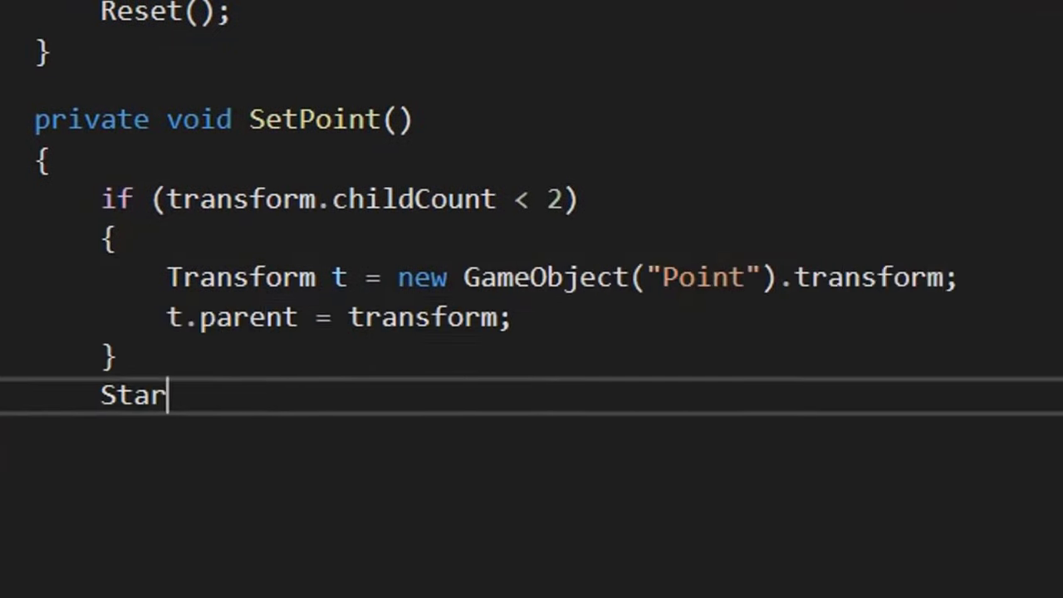
pyautogui.write('tPoint1 = transform.GetChild(0); EndPoint1 = transform.GetChild(transform.childCount - 1); }  private void Update() { if (StartPoint) { StartPoint1.position = StartPoint.position; StartPoint1.rota')
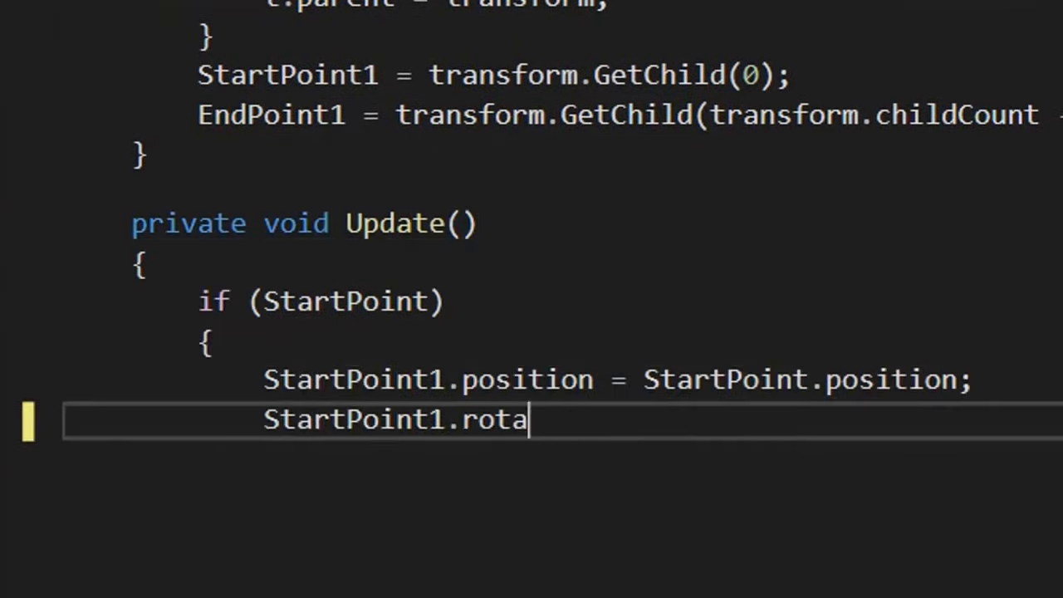
pyautogui.write('tion = StartPoint.rotation; } if (EndPoint) { EndPoint1.position = EndPoint.position; EndPoint1.rotation = EndPoint.rotation; } if (Vector3.Distance(StartPoint1.position, EndPoint1.position) < 10')
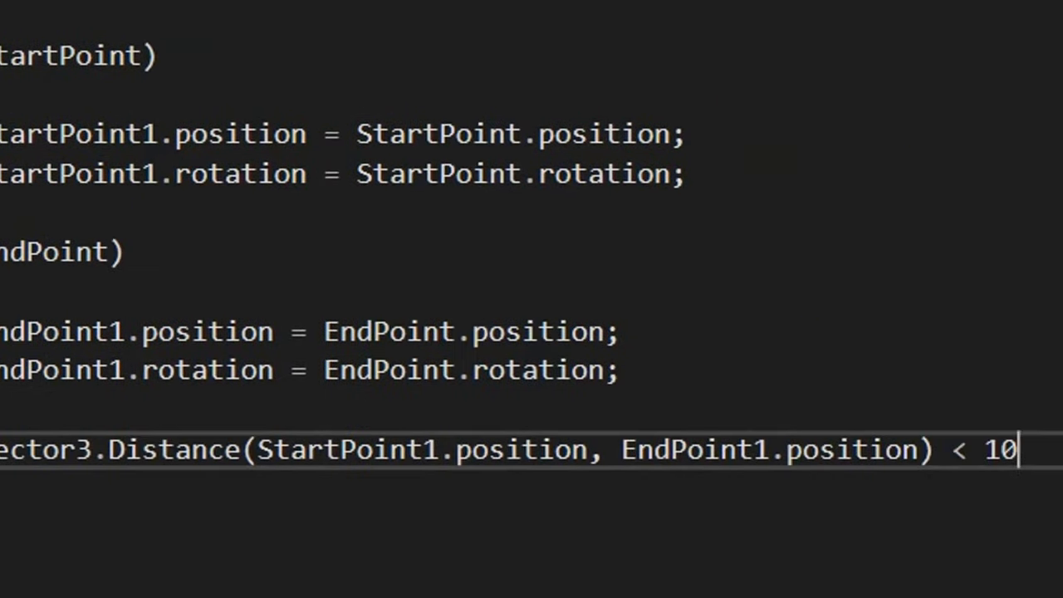
pyautogui.write('0) GetComponent<MeshFilter>().sharedMesh = GenerateMesh(GetPath()); }  private List<OrientedPoint> GetPath() { var path = new List<OrientedPoint>(); path.Add(new OrientedPoint(StartPoint1.localPositio')
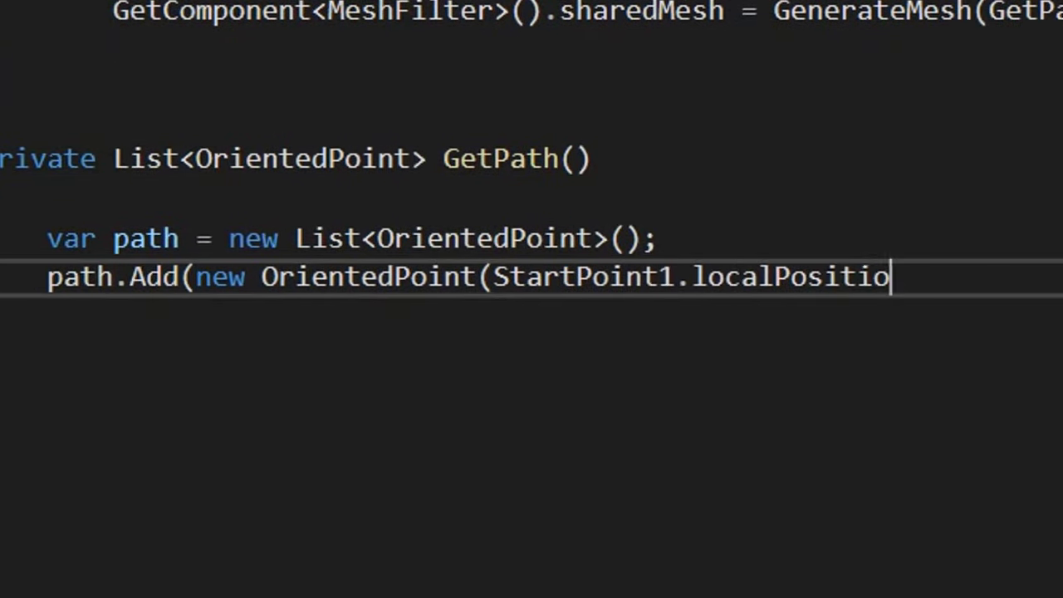
pyautogui.write('n, GetRotationFromTangent(EndPoint1.localPosition - StartPoint1.localPosition))); path.Add(new OrientedPoint(EndPoint1.localPosition, GetRotationFromTangent(EndPoint1.localPosition - StartPoint1.localPosition))); return path; }  public Quaternion GetRotationFro')
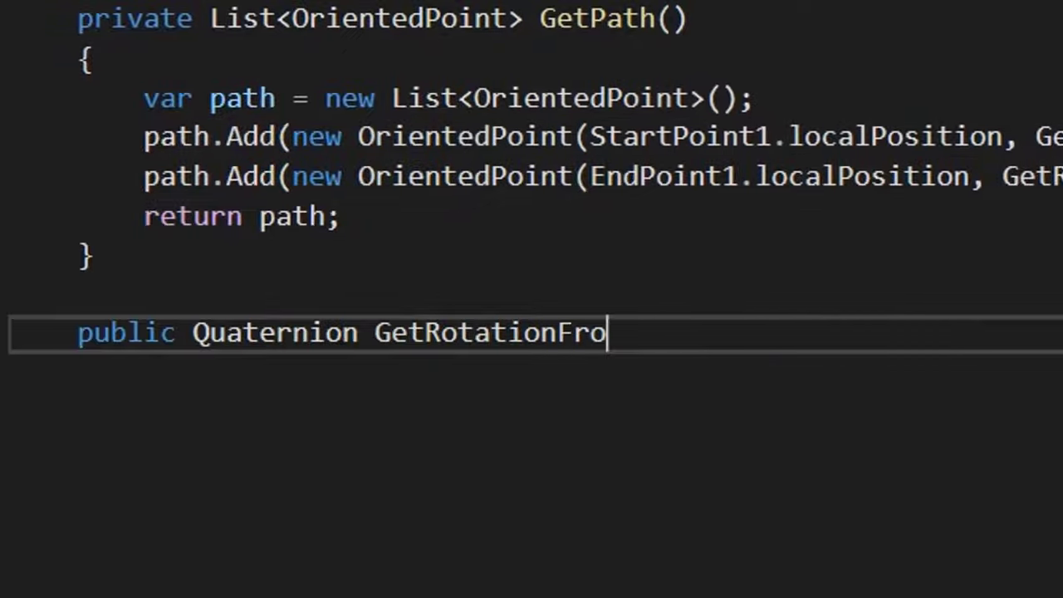
pyautogui.write('mTangent(Vector3 Tangent) { if (Tangent == Vector3.zero) return Quaternion.identity; return Quaternion.LookRotation(Tangent, Vector3.Cross(Tangent, Vector3.up)); } pu')
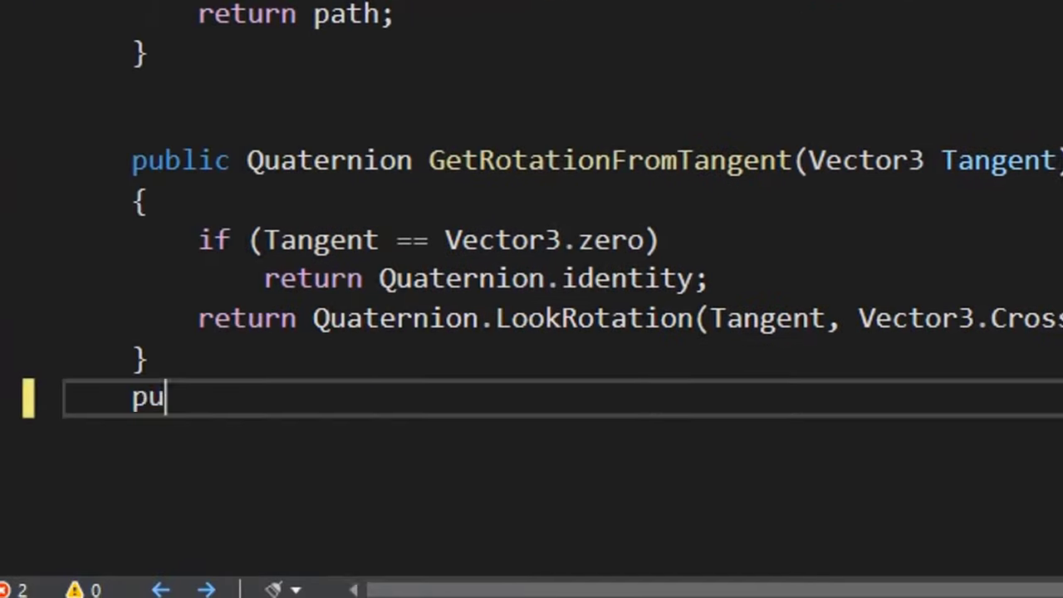
pyautogui.write('blic Mesh GenerateMesh(List<OrientedPoint> path) { int vertsInShape = ShapeVertices.Count; int segmeint vertCount = vertsInShape * edgeLoops;  var t')
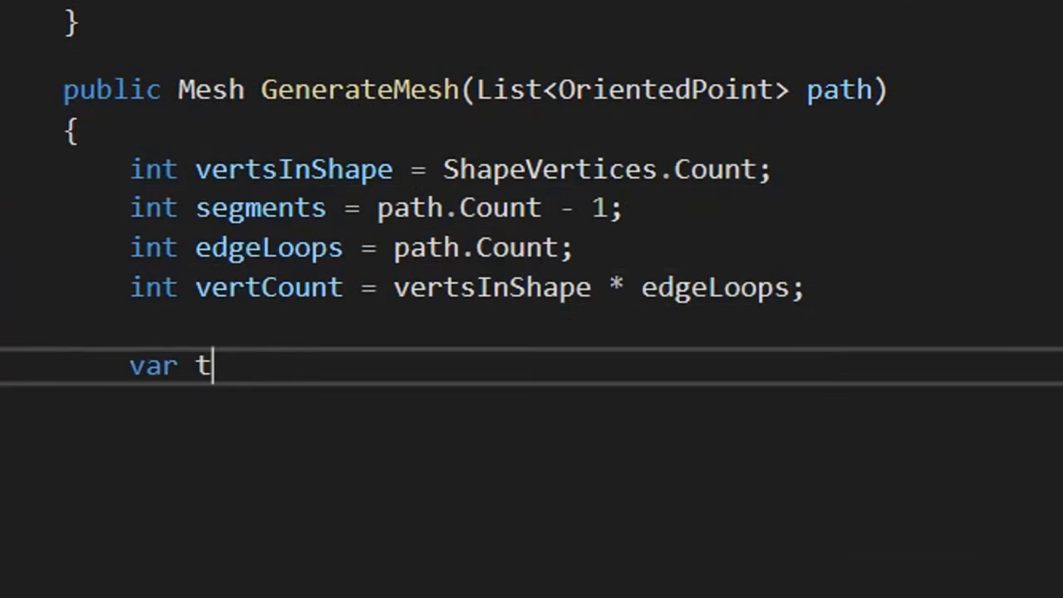
pyautogui.write('riangleIndices = new List<int>(vertsInShape * 2 * segm')
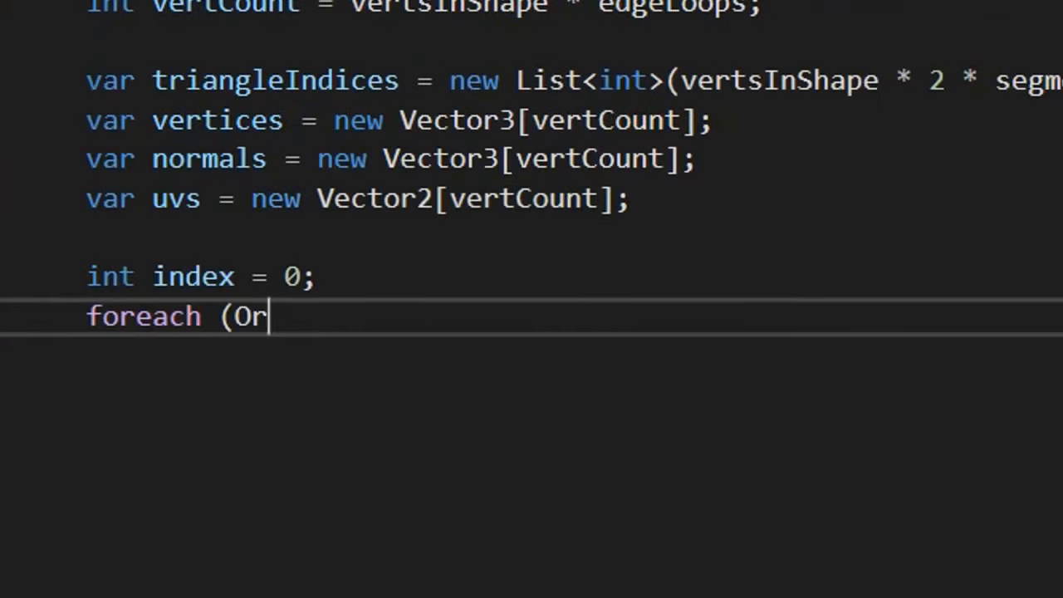
pyautogui.write('ents * 3); var vertices = new Vector3[vertCount]; var normals = new Vector3[vertCount]; var uvs = neientedPoint op in path) { foreach (Vertex v in ShapeVertices) { vertices[index] = op.LocalToWorld(v.point * MeshScale); normals[index] = op.')
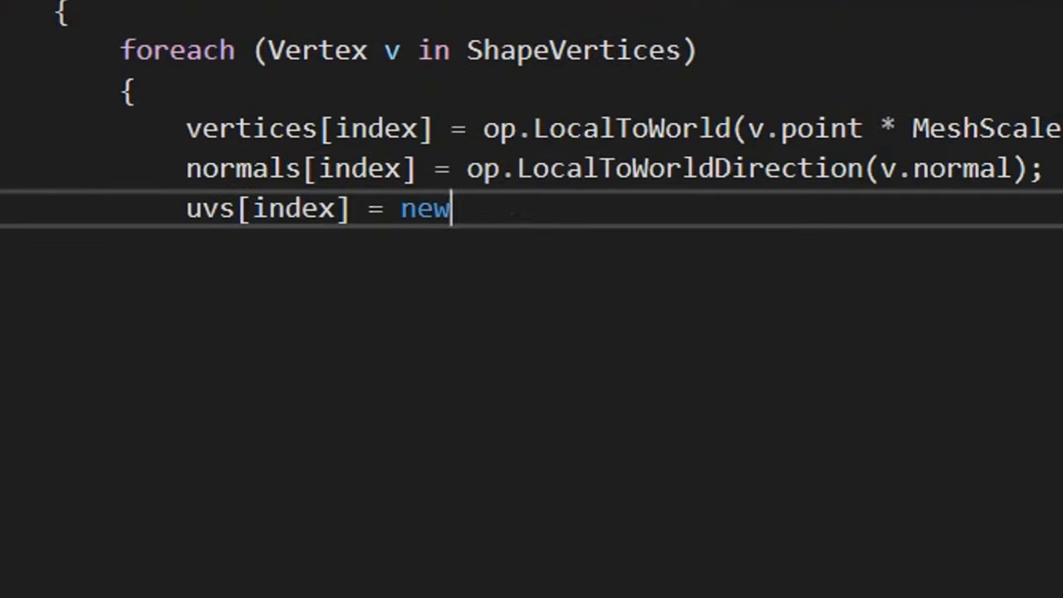
pyautogui.write(' Vector2(v.uCoord, path.IndexOf(op) / ((float)edgeLoops - 1)); index++; } } index = 0; for (int i = 0; i < segments; i++) { for (int j = 0; j < ShapeVertices.Count; j++) { int ')
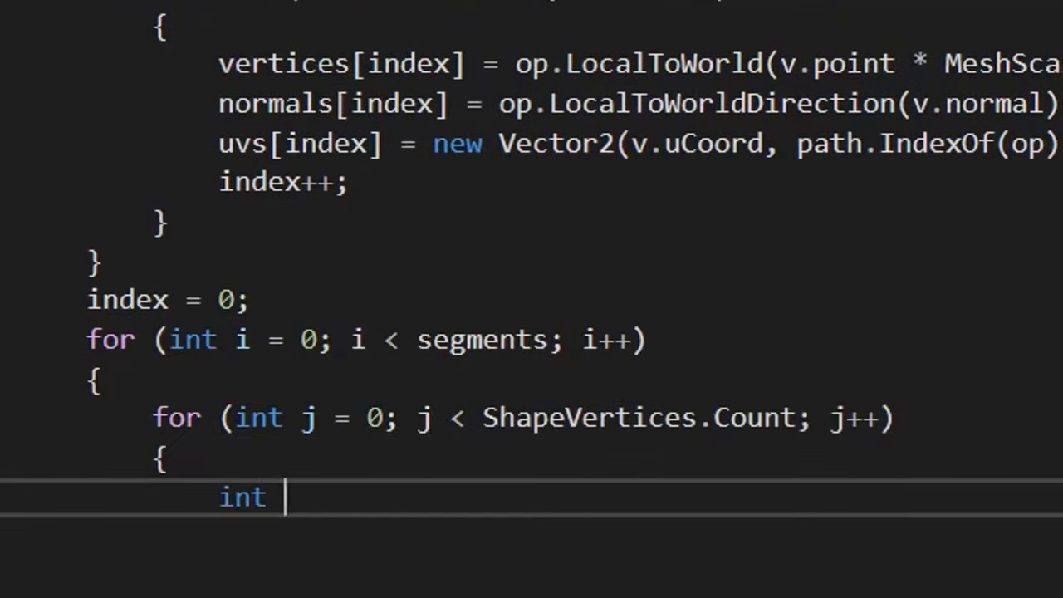
pyautogui.write('offset = j == ShapeVertices.Count - 1 ? -(ShapeVer int a = index + ShapeVerticet; int d = index + offset + ShapeVertices.Count;')
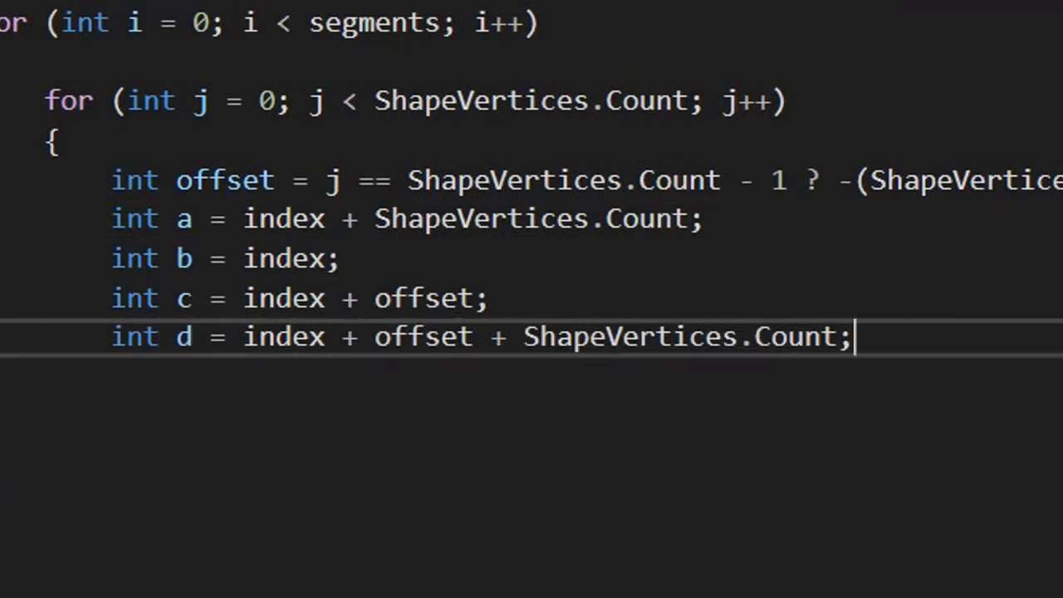
pyautogui.write(' triangleIndices.Add(c); triangleIndices.Add(b); triangleIndices.Add(a); triangleIndices.Add(a); triangleIndices.Add(d); triangleIndices.Add(c); index++; } } Mesh NewMesh = new ')
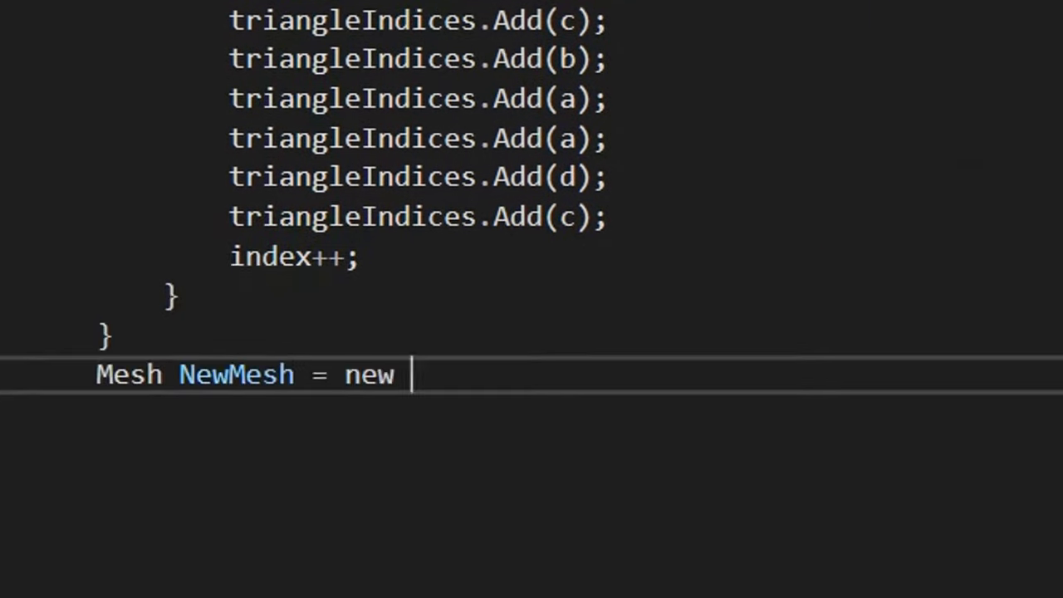
pyautogui.write('Mesh(); NewMesh.Clear(); NewMesh.vertices = vertices; NewMesh.normals = normals; NewMesh.uv = uvs; NewMesh.triangles = triangleIndices.ToArray(); return NewMesh; }  [Serializable] pub')
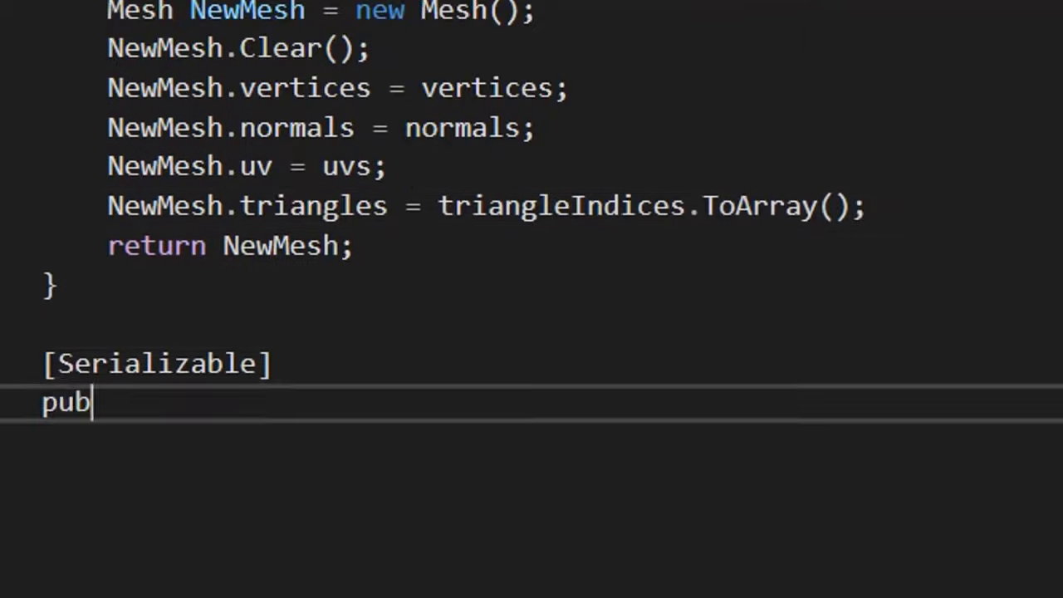
pyautogui.write('lic class Vertex { public Vector2 point; public Vector2 normal; public float uCoord;  public Vertex(Vector2 point, Vector2 normal, float uCoord) { this.point = point; this.normal = normal; thi')
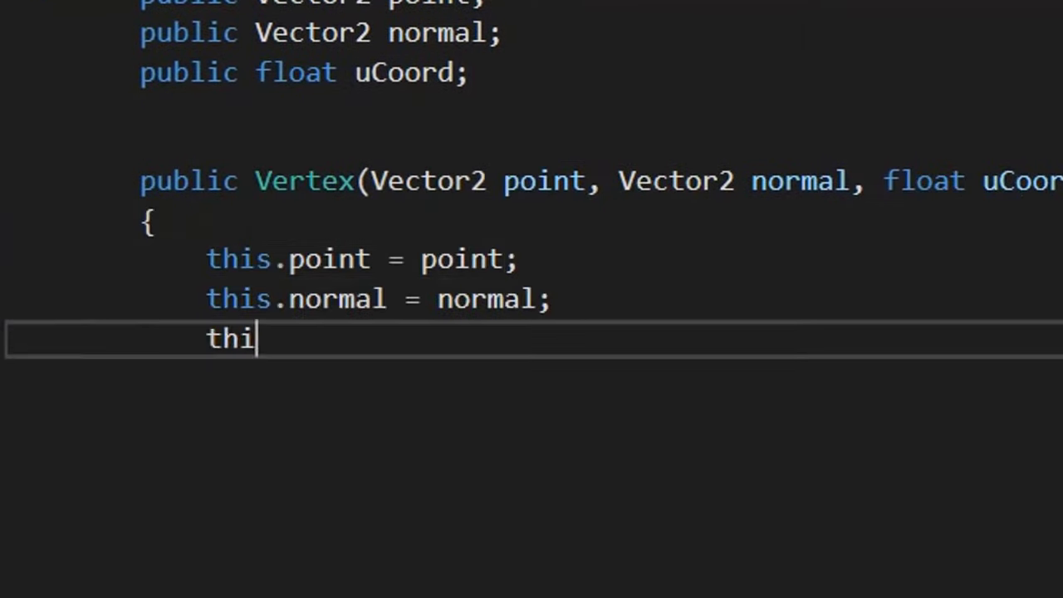
pyautogui.write('s.uCoord = uCoord; } }   public struct OrientedPoint { public Vector3 position; public Quaternion rotation;  public OrientedPoint(Vector3 position, Quaternion rotation) { this.position = position')
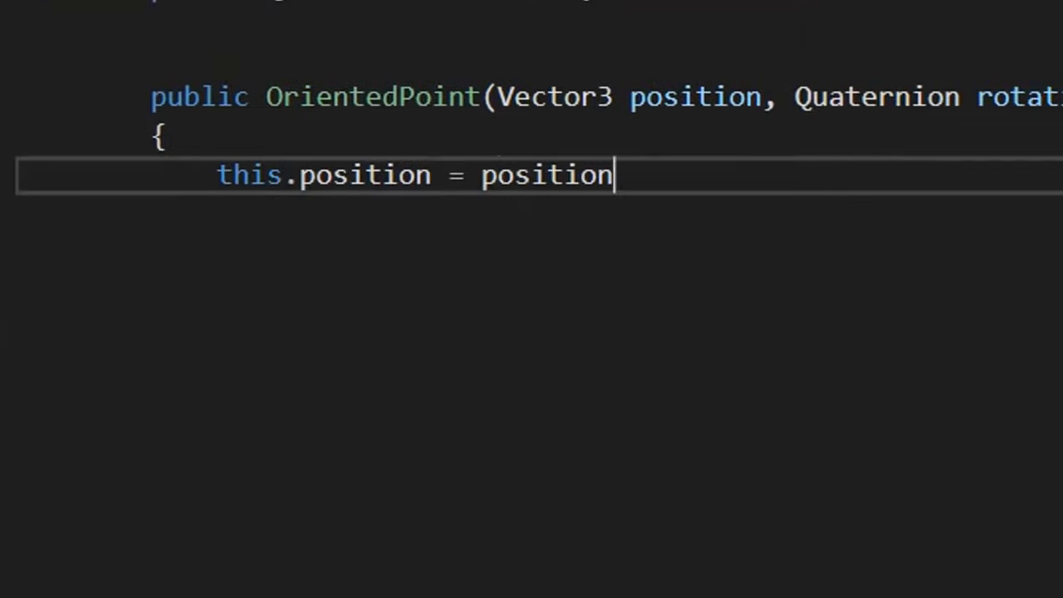
pyautogui.write('; this.rotation = rotation; }  public Vector3 LocalToWorld(Vector3 point) { return position + rotation * point; }  public Vector3 LocalToWorldDirection(Vector3 dir) { return rotation * d')
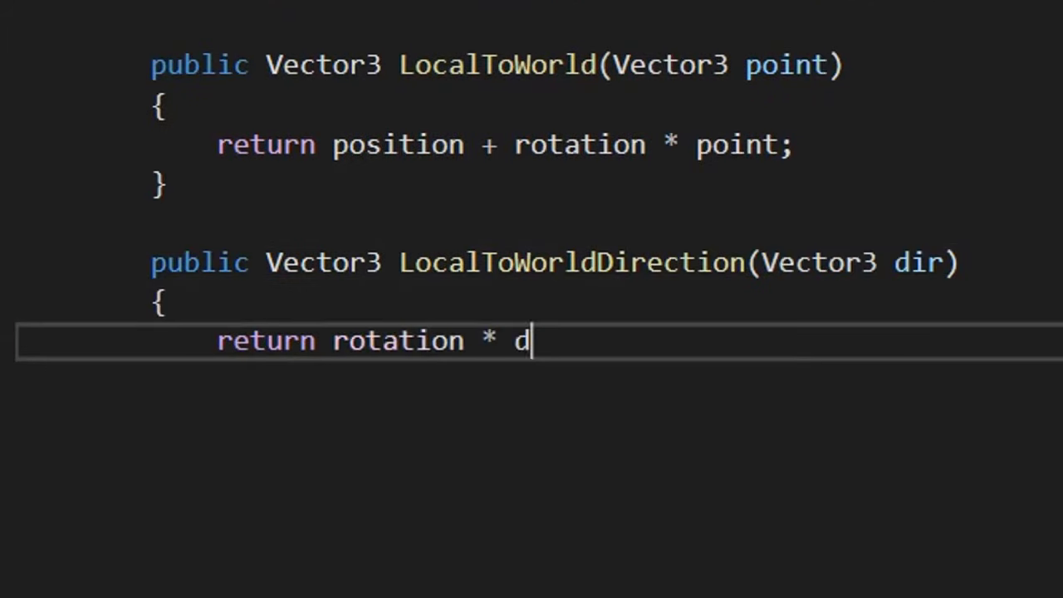
pyautogui.write('ir; } } }')
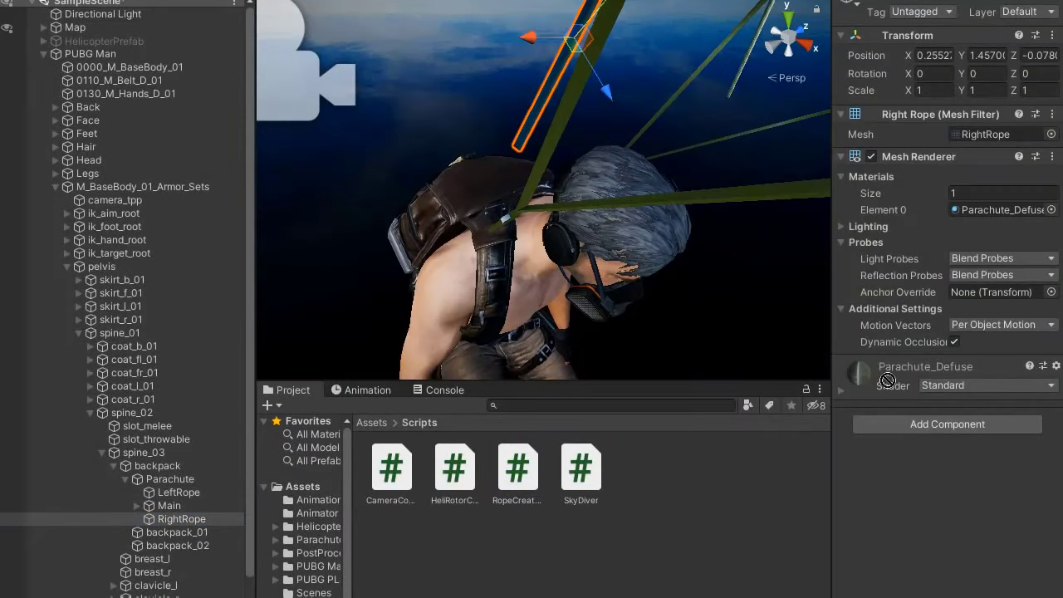
# Attach RopeCreator to RightRope and set its end point to RightPick
pyautogui.moveTo(887, 379); pyautogui.dragTo(947, 397)
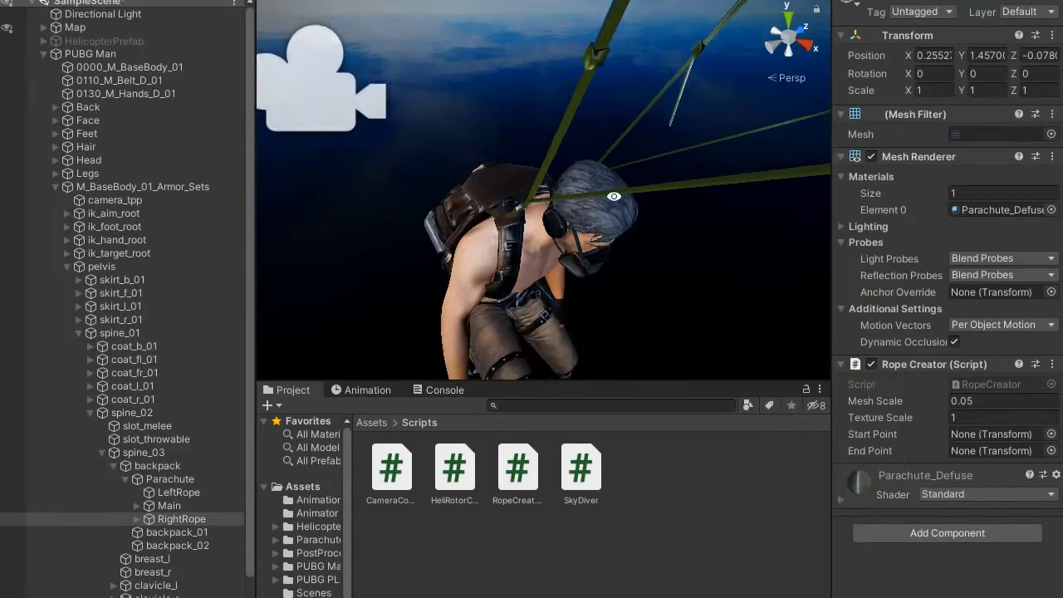
pyautogui.click(1052, 451)
pyautogui.write('rightpi')
pyautogui.doubleClick(332, 122)
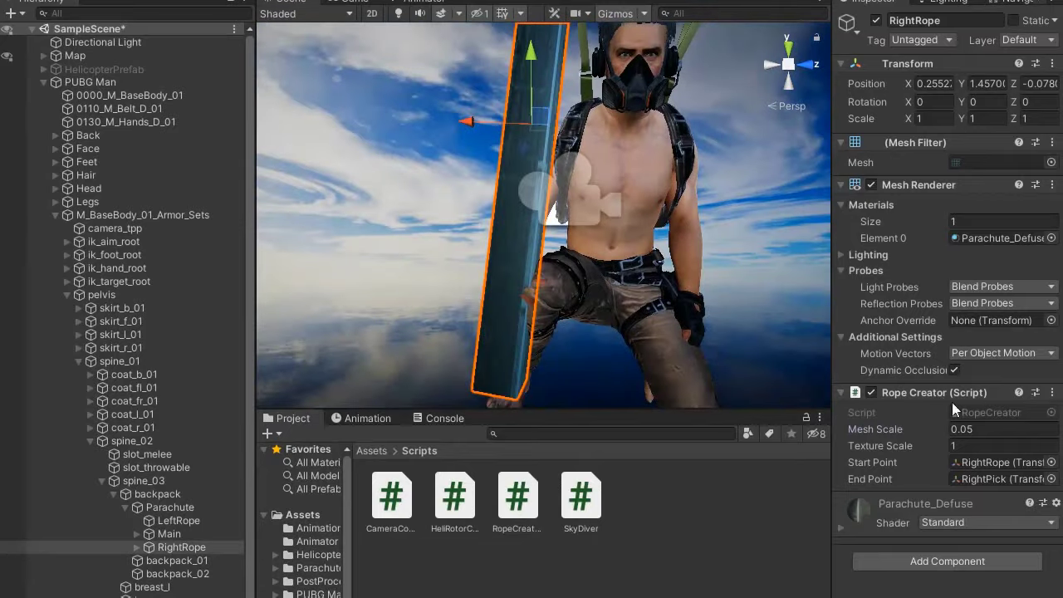
pyautogui.write('0.005')
pyautogui.keyDown('alt'); pyautogui.moveTo(367, 347); pyautogui.dragTo(438, 105); pyautogui.keyUp('alt')
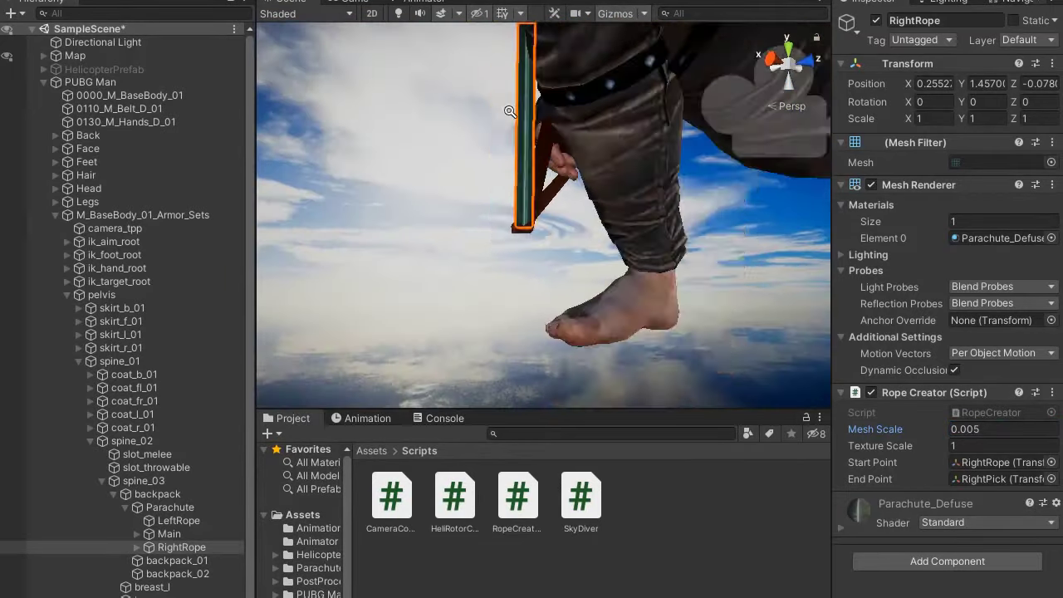
pyautogui.keyDown('alt'); pyautogui.moveTo(437, 105); pyautogui.dragTo(717, 180); pyautogui.keyUp('alt')
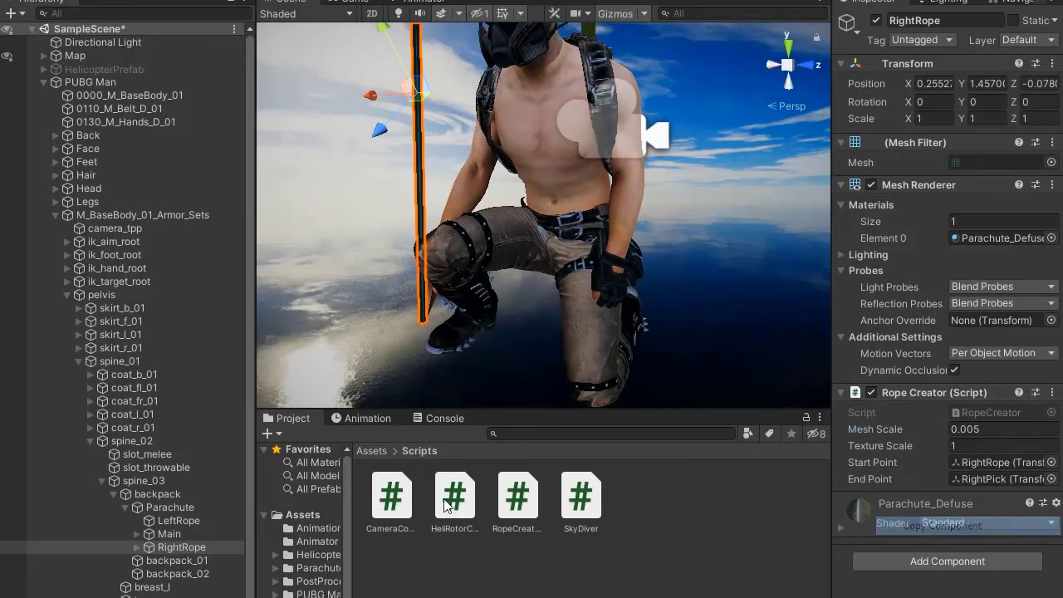
# On LeftRope, remove the fixed mesh, paste Rope Creator values, and set start LeftRope, end LeftPick
pyautogui.click(179, 520)
pyautogui.click(170, 506)
pyautogui.doubleClick(179, 520)
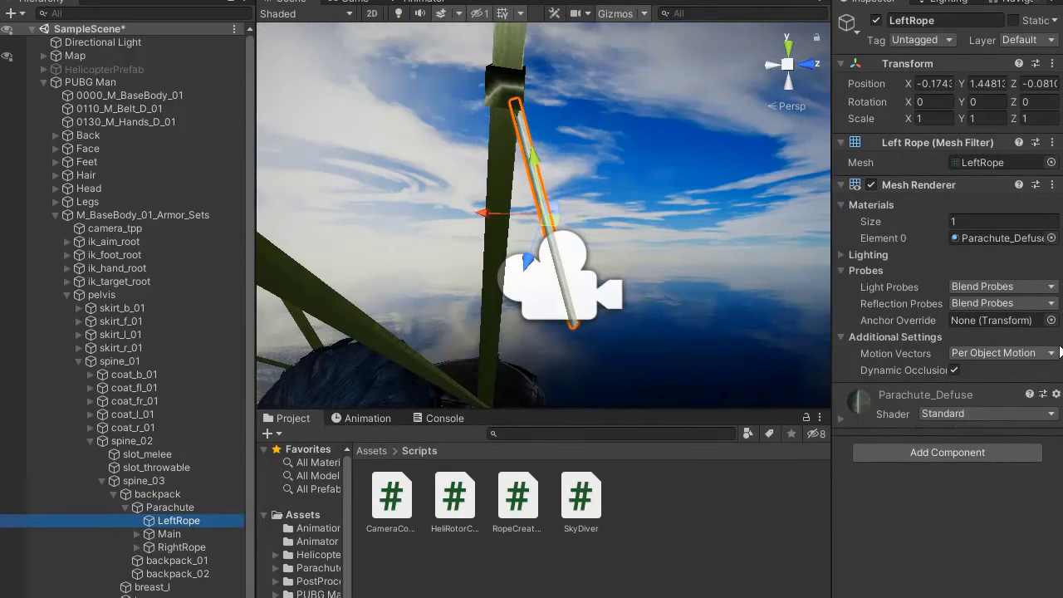
pyautogui.click(1051, 163)
pyautogui.click(975, 333)
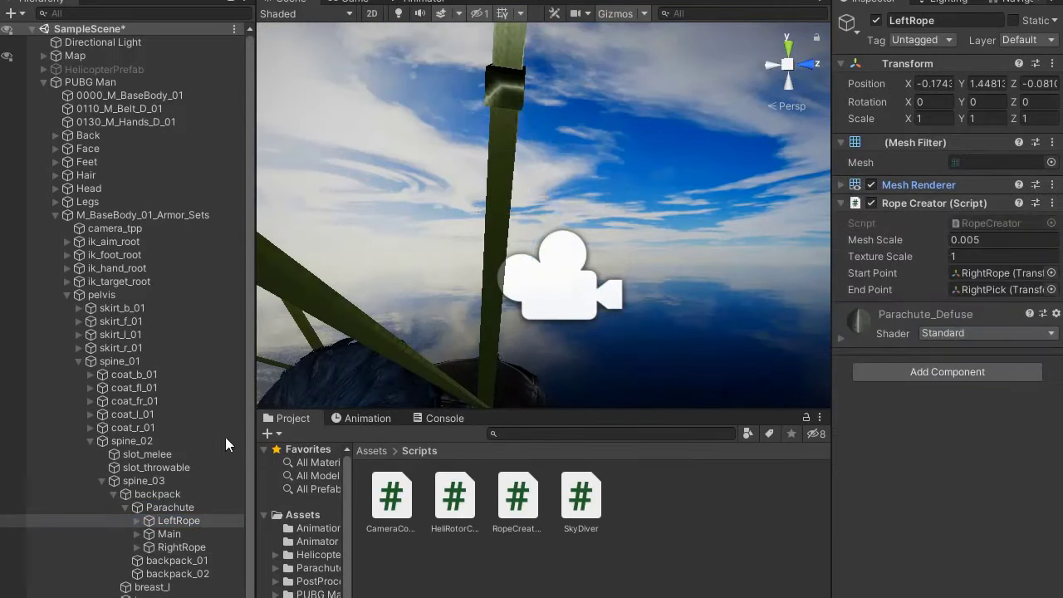
pyautogui.click(1051, 289)
pyautogui.doubleClick(513, 176)
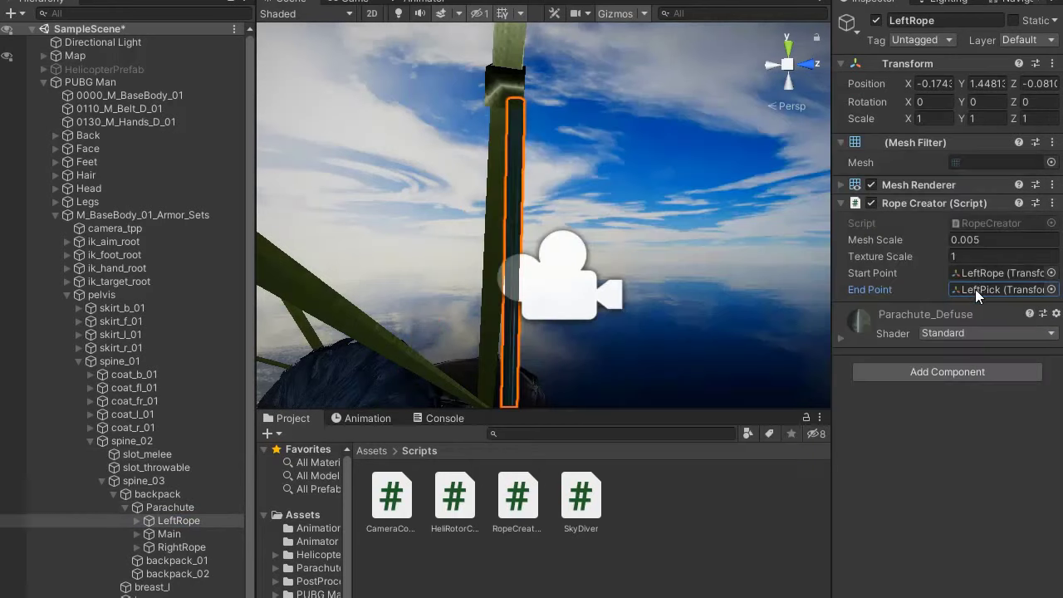
pyautogui.click(988, 291)
pyautogui.doubleClick(178, 439)
pyautogui.keyDown('alt'); pyautogui.moveTo(551, 317); pyautogui.dragTo(465, 274); pyautogui.keyUp('alt')
pyautogui.click(182, 217)
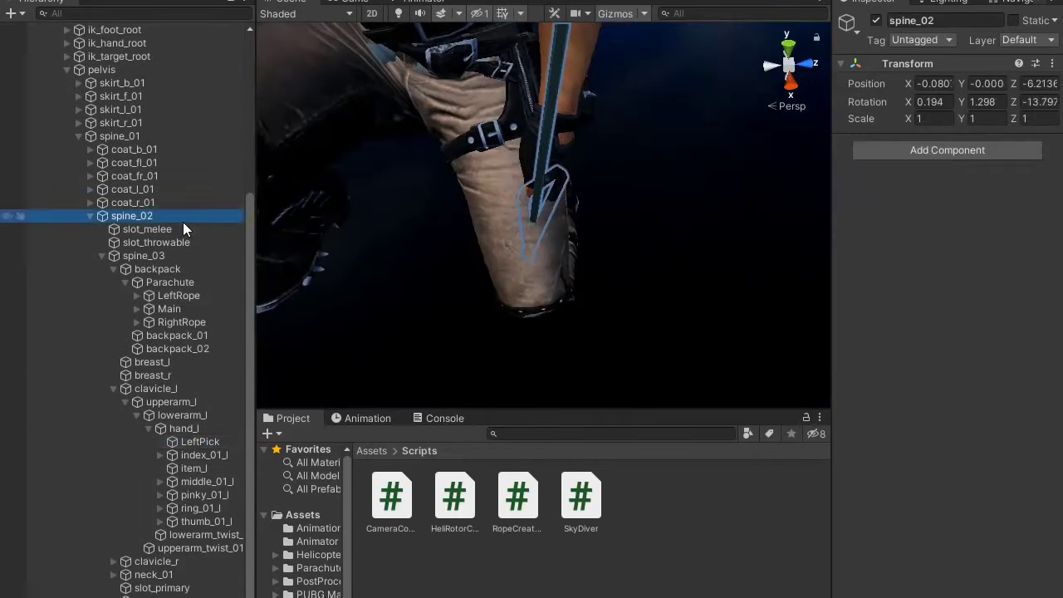
pyautogui.press('Left')
pyautogui.press('Left')
pyautogui.press('Left')
pyautogui.press('Left')
pyautogui.press('Left')
# Assign Parachute to Element 0 of PUBG Man's Sky Diver Parachute Model list
pyautogui.doubleClick(83, 83)
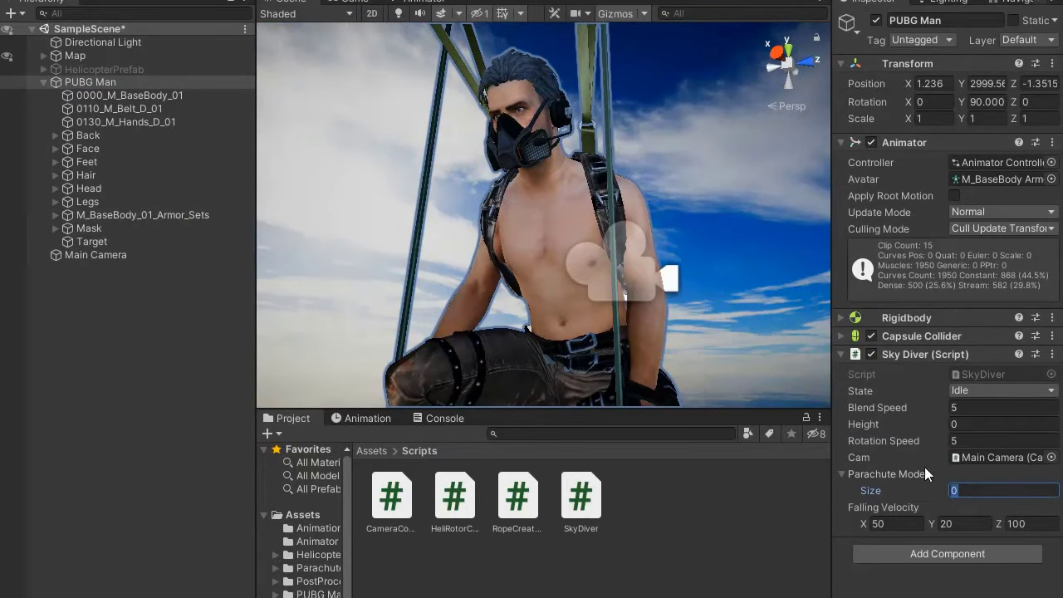
pyautogui.click(1050, 510)
pyautogui.write('para')
pyautogui.press('Return')
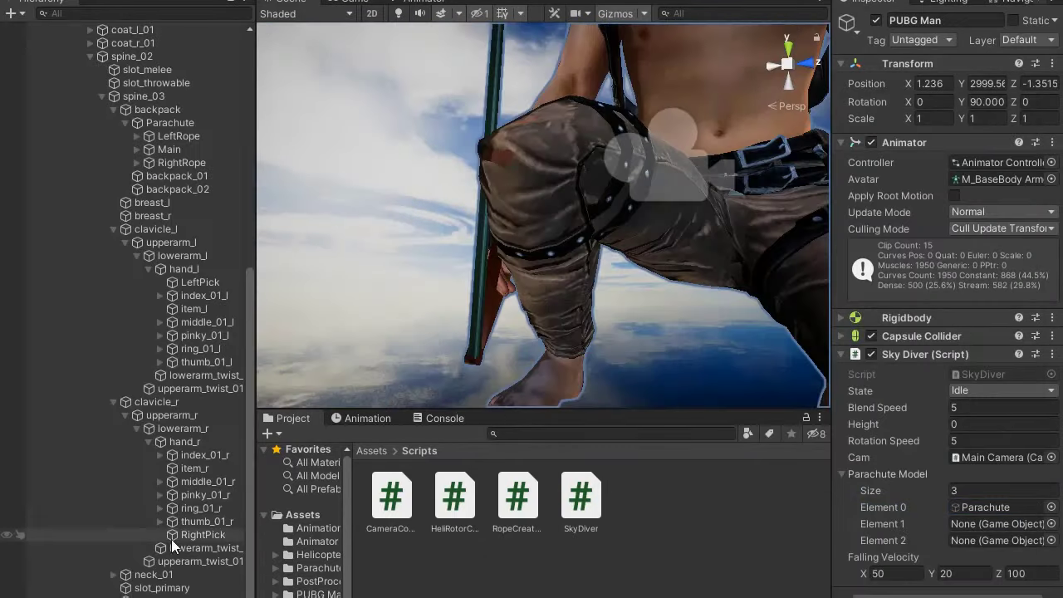
pyautogui.click(192, 281)
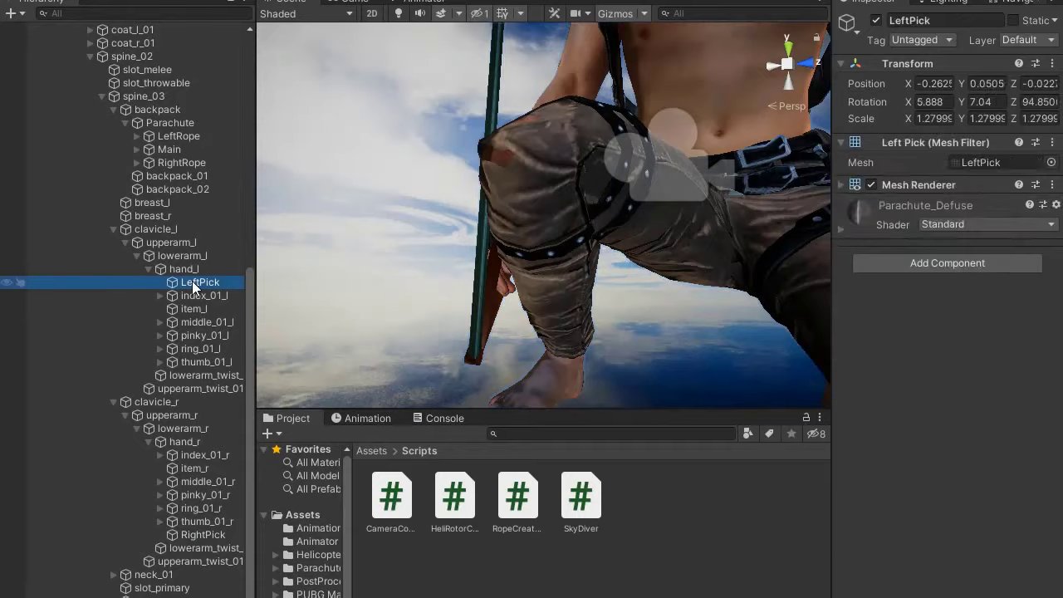